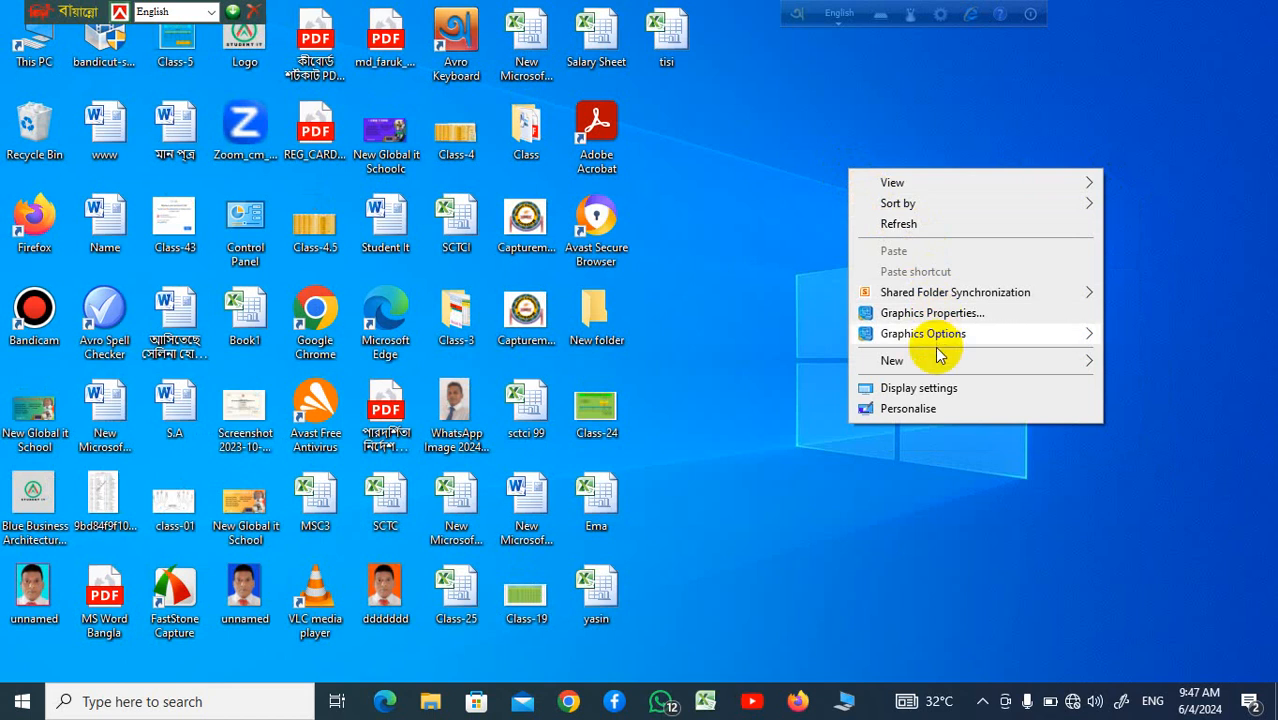
# Create a new Microsoft Excel worksheet file on the desktop named Jjjjj and refresh the desktop.
pyautogui.moveTo(940, 360)
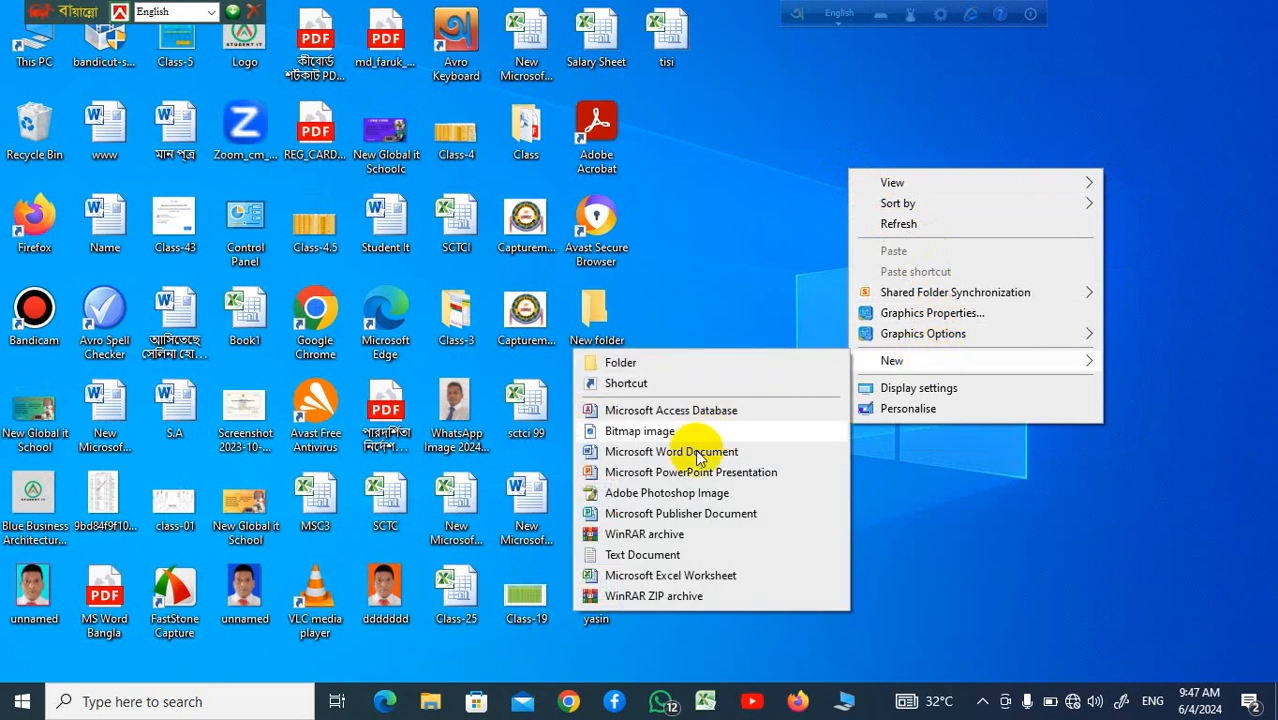
pyautogui.click(696, 577)
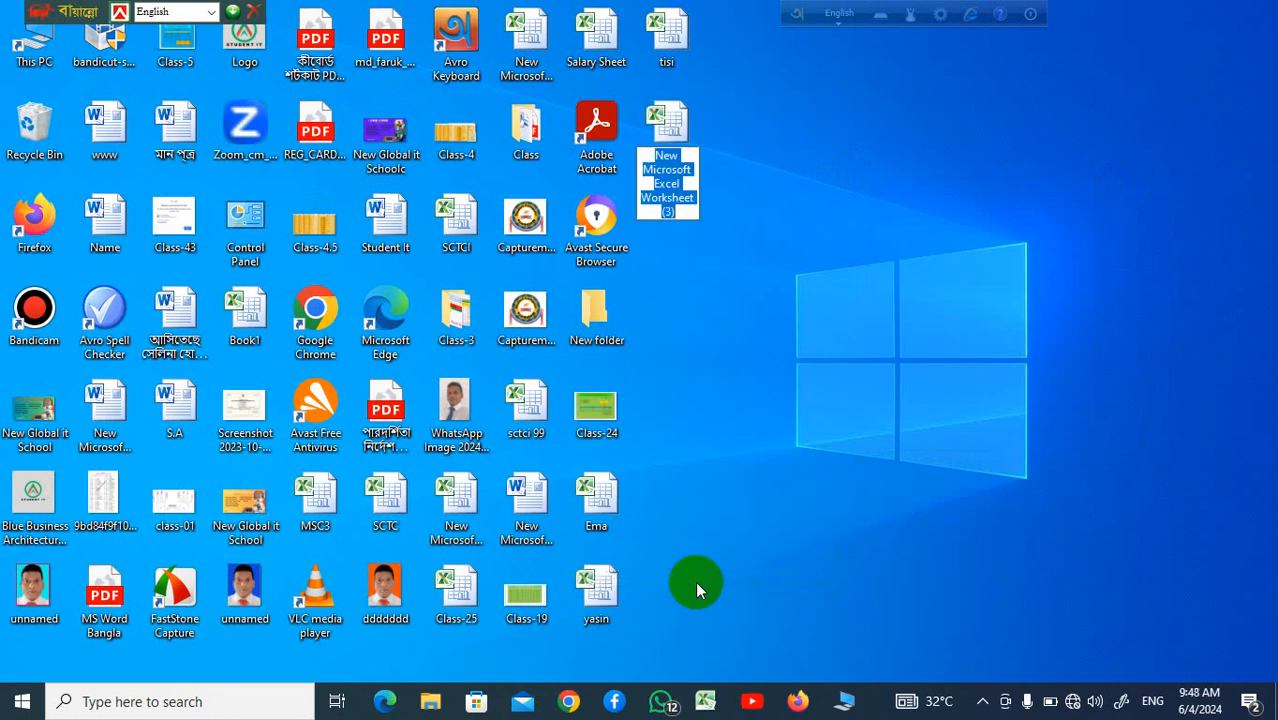
pyautogui.write('jjjj')
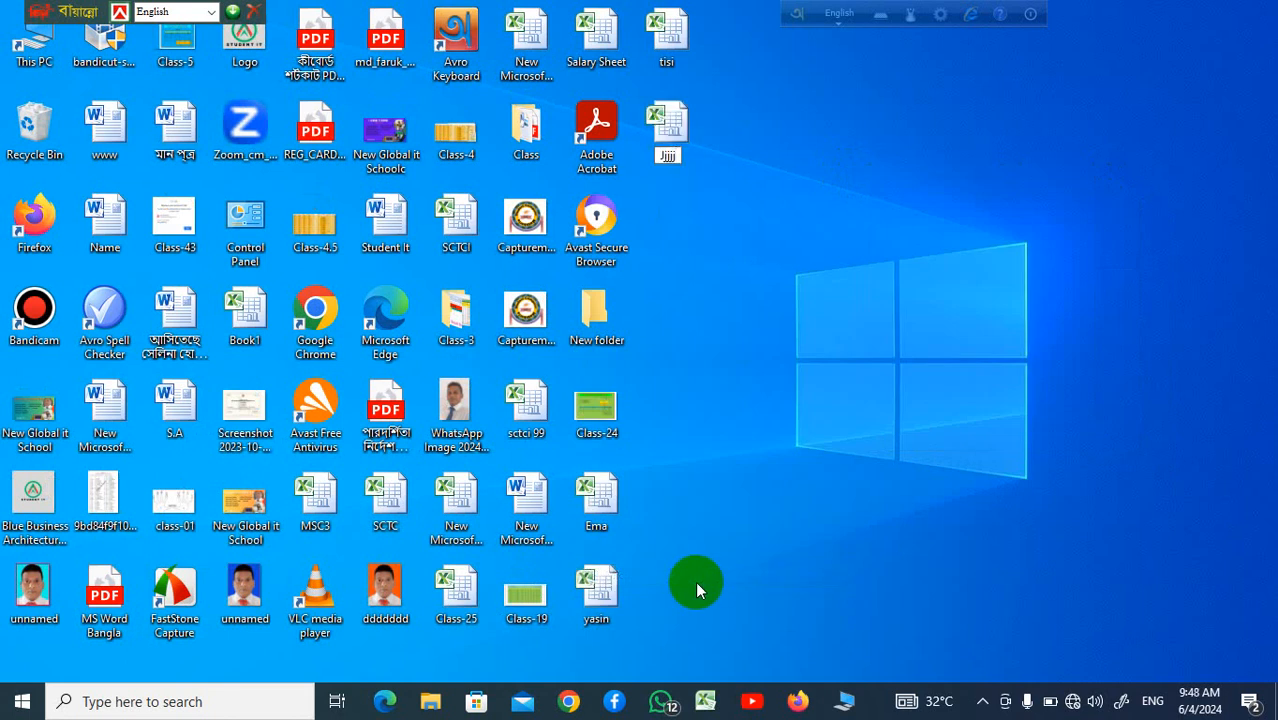
pyautogui.press('Return')
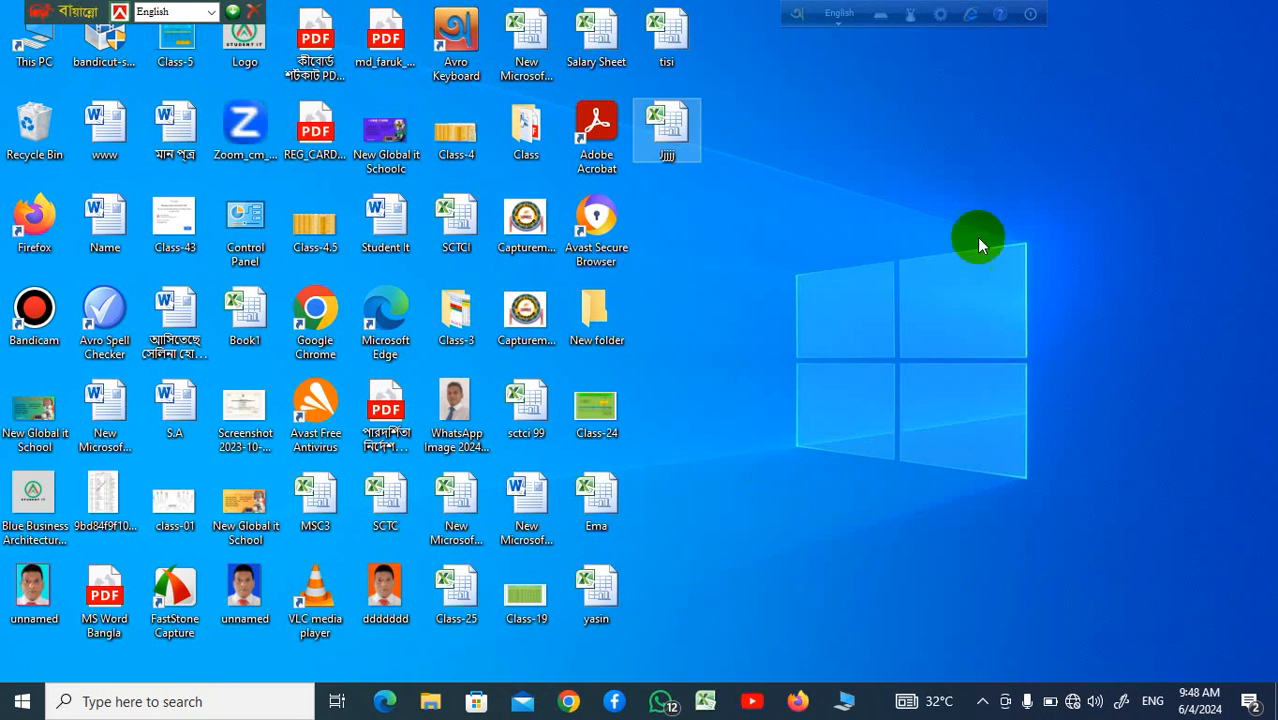
pyautogui.rightClick(800, 140)
pyautogui.click(880, 197)
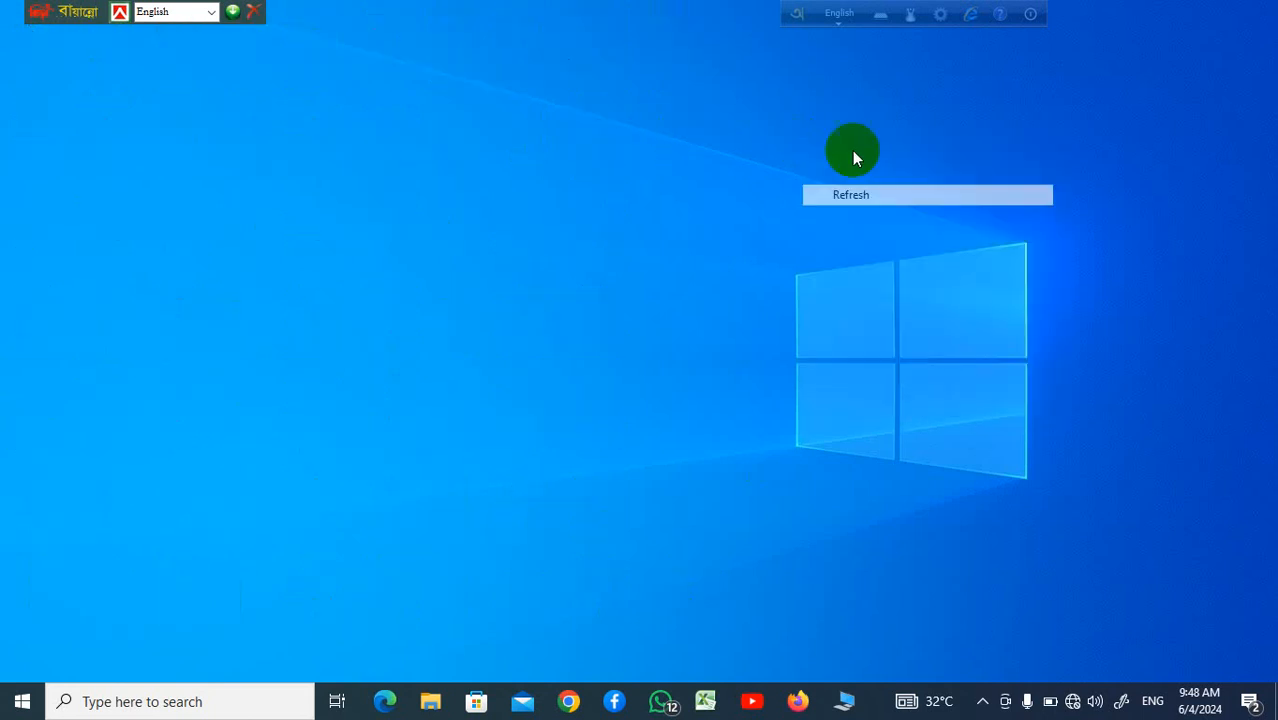
pyautogui.rightClick(855, 153)
pyautogui.click(901, 200)
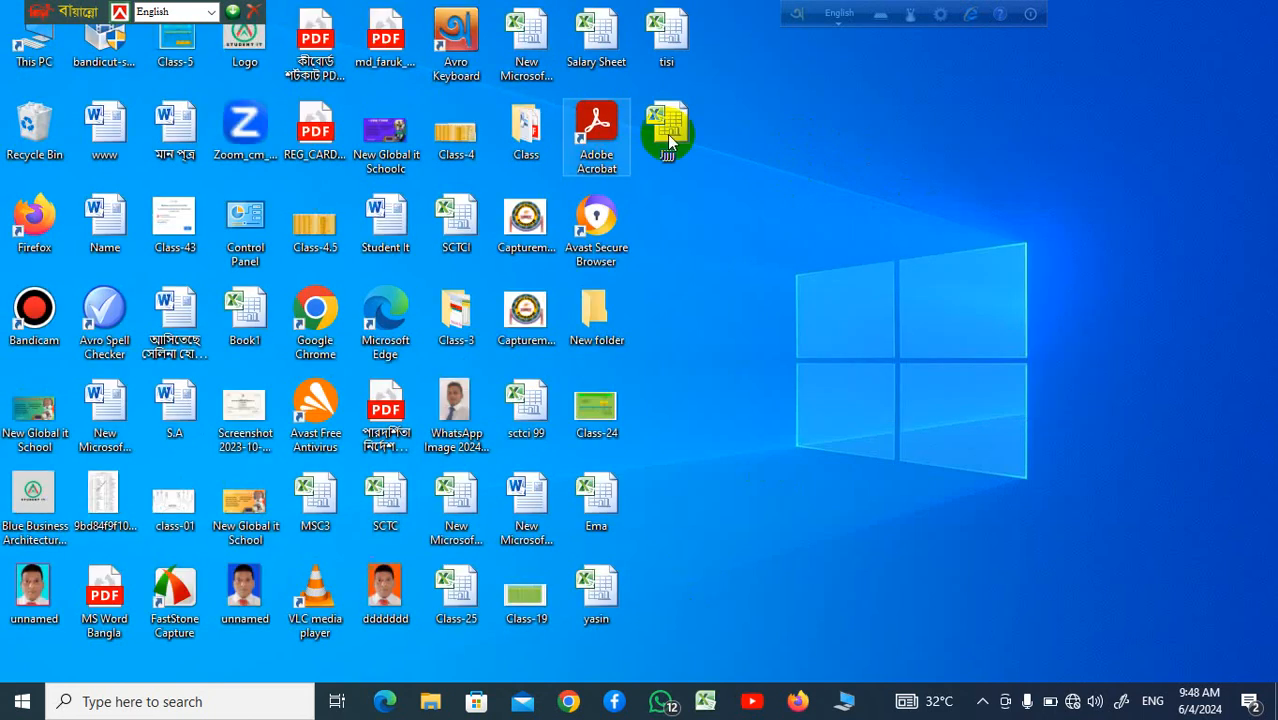
# Rename the Jjjjj worksheet file on the desktop as hueewiou and refresh the desktop.
pyautogui.rightClick(668, 124)
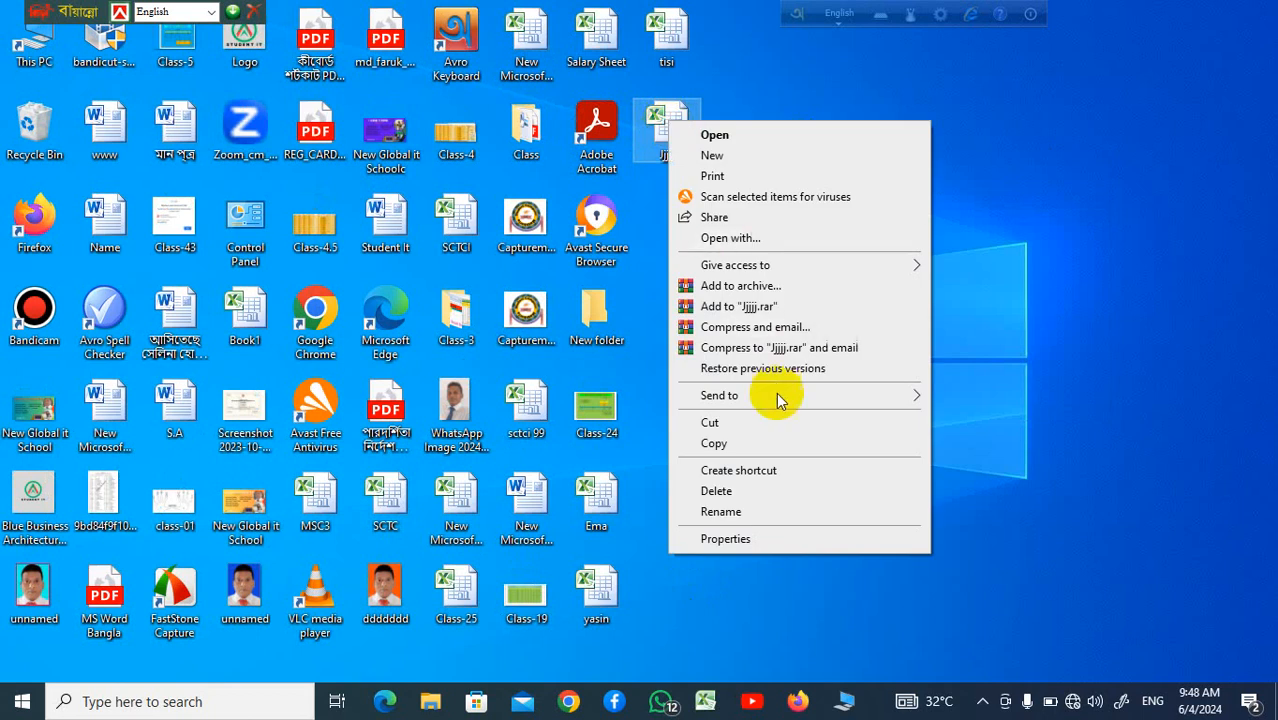
pyautogui.click(787, 513)
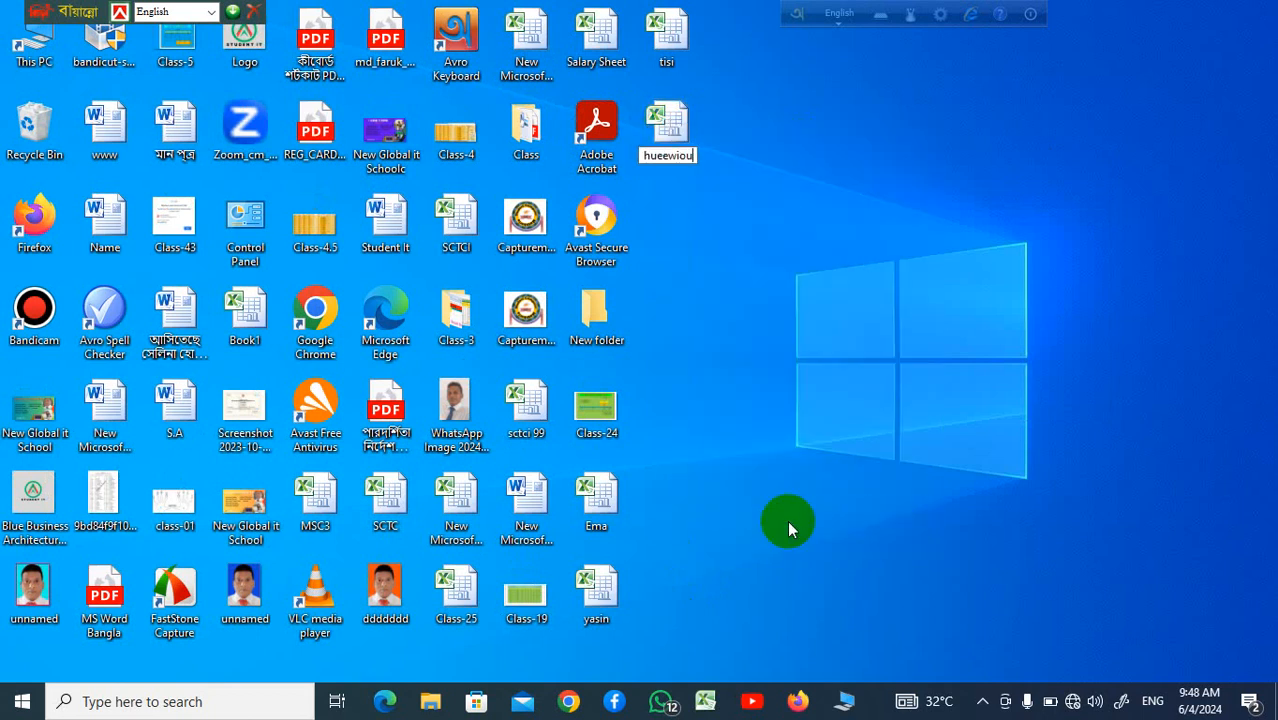
pyautogui.press('Return')
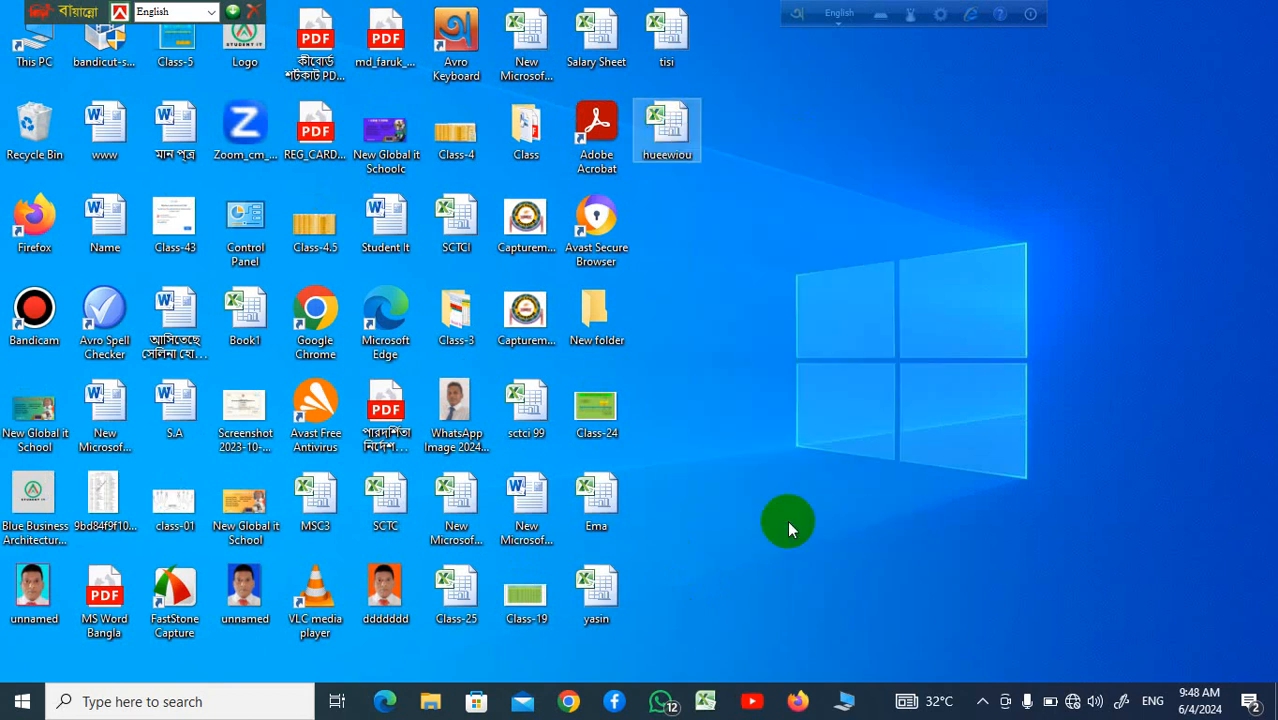
pyautogui.rightClick(866, 74)
pyautogui.click(961, 131)
pyautogui.rightClick(964, 133)
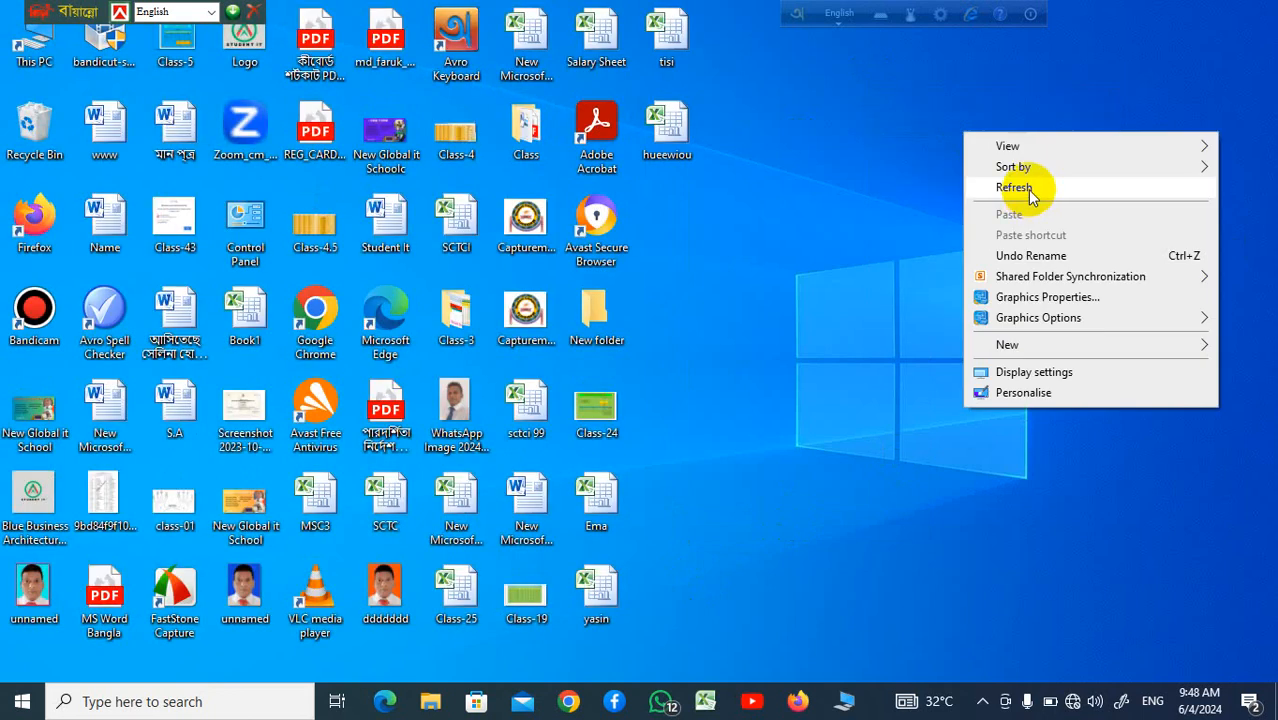
pyautogui.click(1030, 194)
pyautogui.rightClick(913, 120)
pyautogui.click(976, 174)
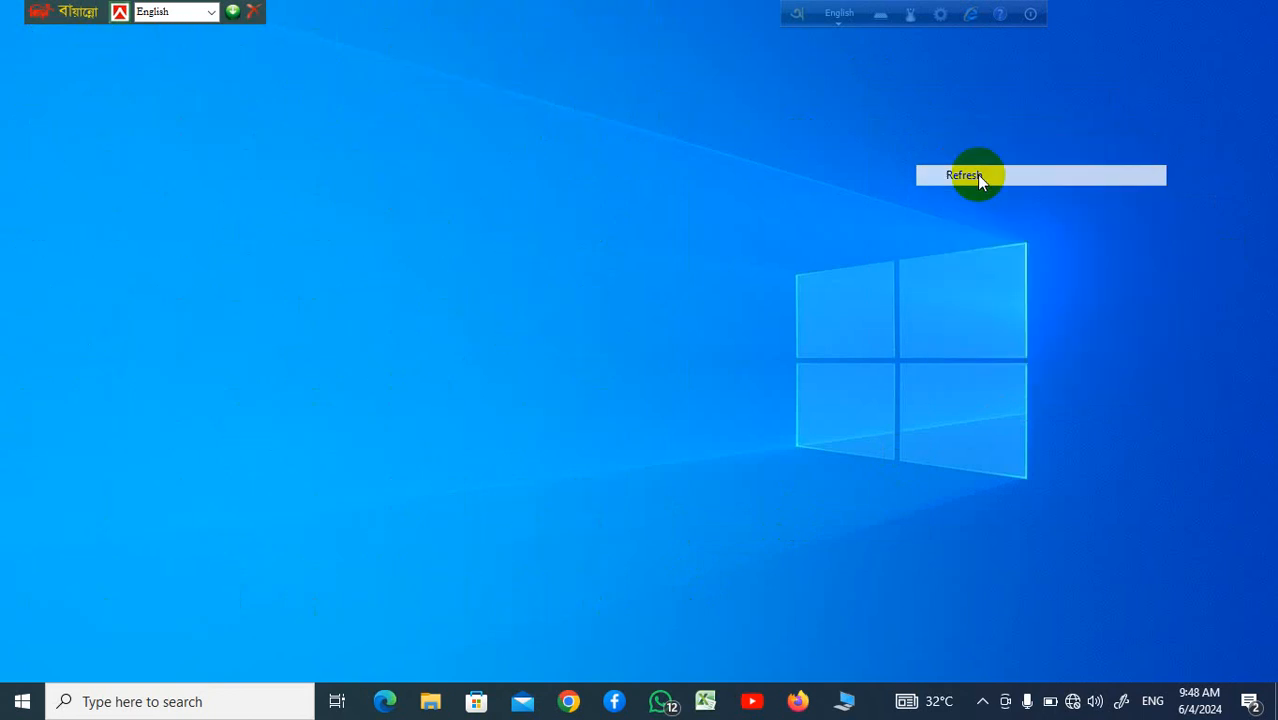
# Launch Microsoft Excel 2010 with a blank workbook, and close it again along with the activation wizard.
pyautogui.click(12, 710)
pyautogui.scroll(-6, 128, 570)
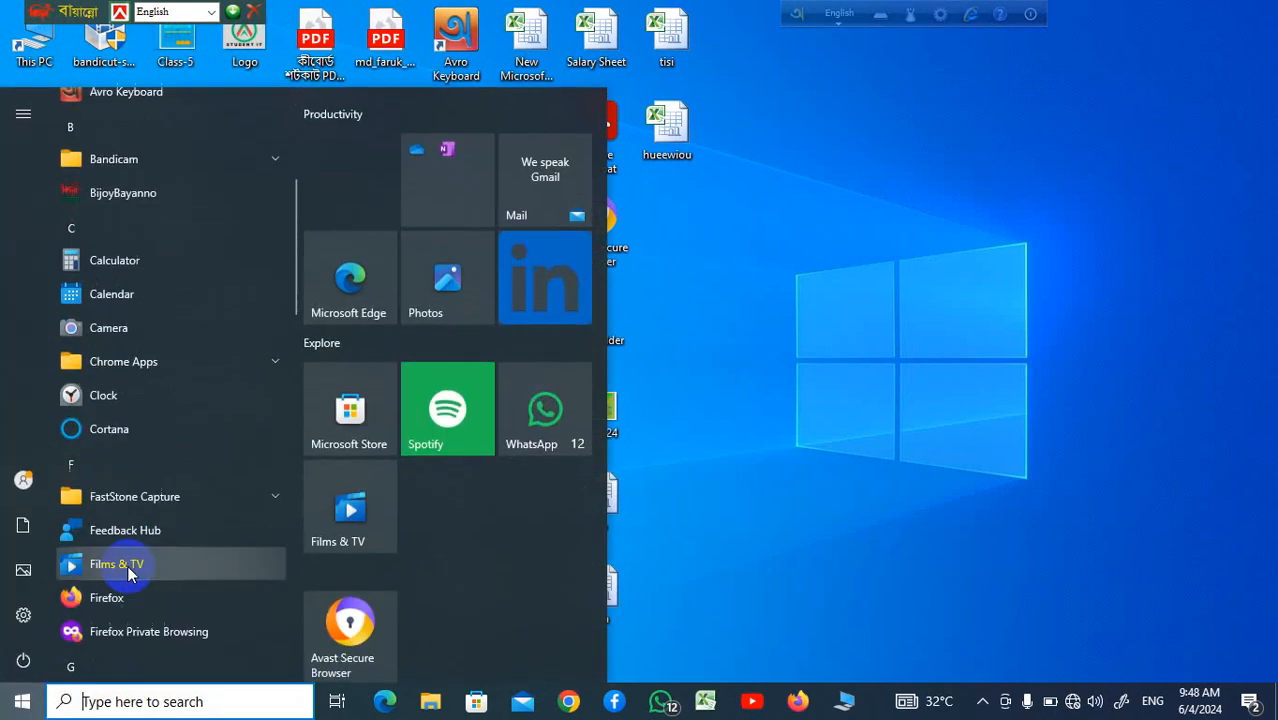
pyautogui.scroll(-3, 127, 565)
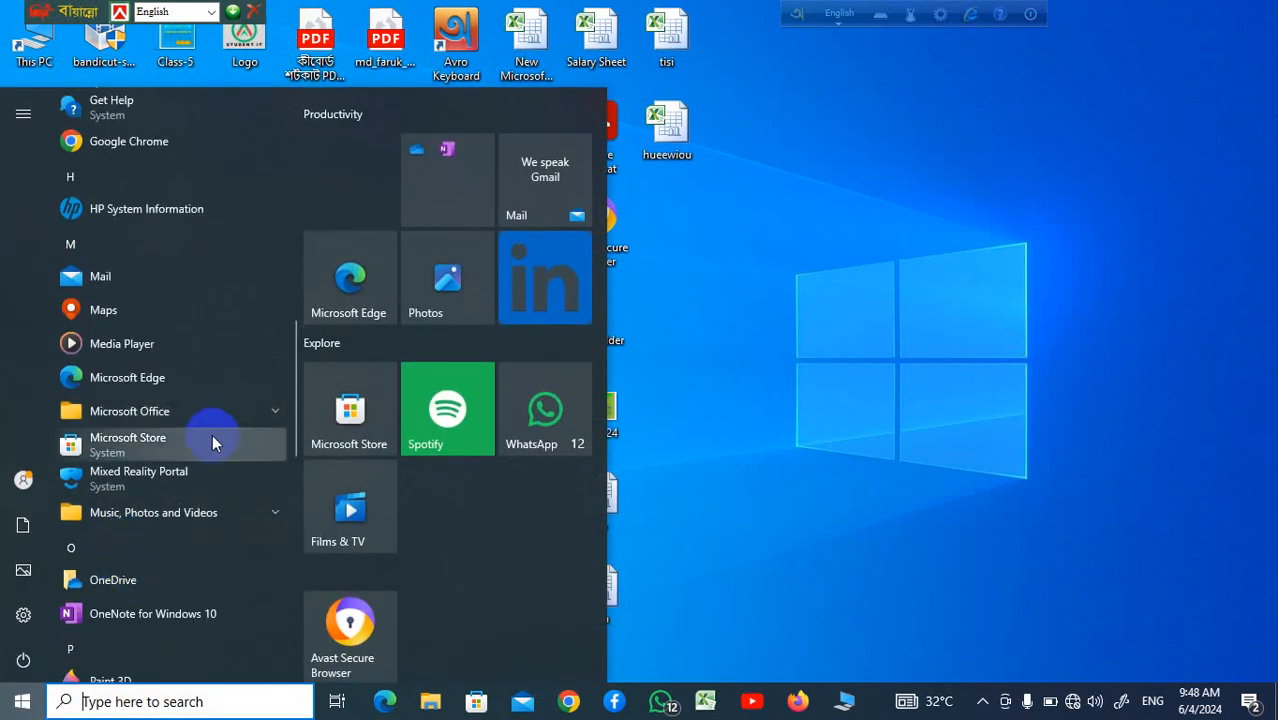
pyautogui.click(204, 418)
pyautogui.scroll(-4, 203, 430)
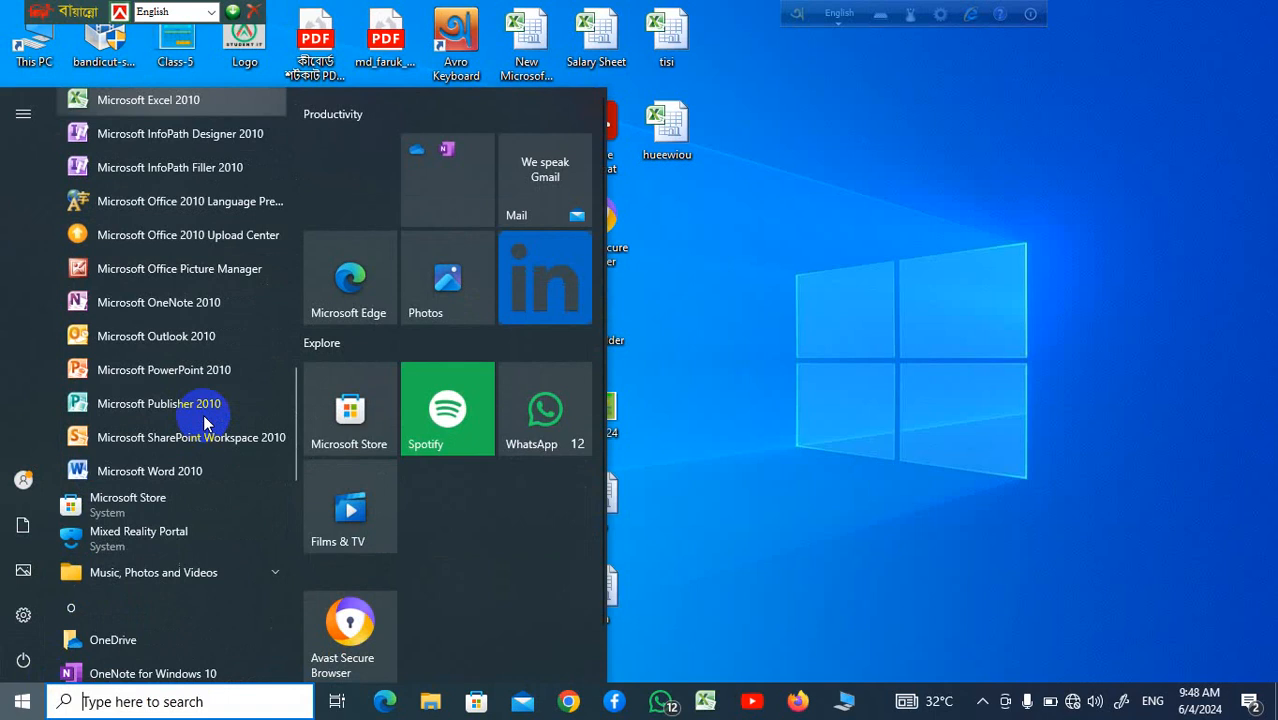
pyautogui.scroll(2, 198, 377)
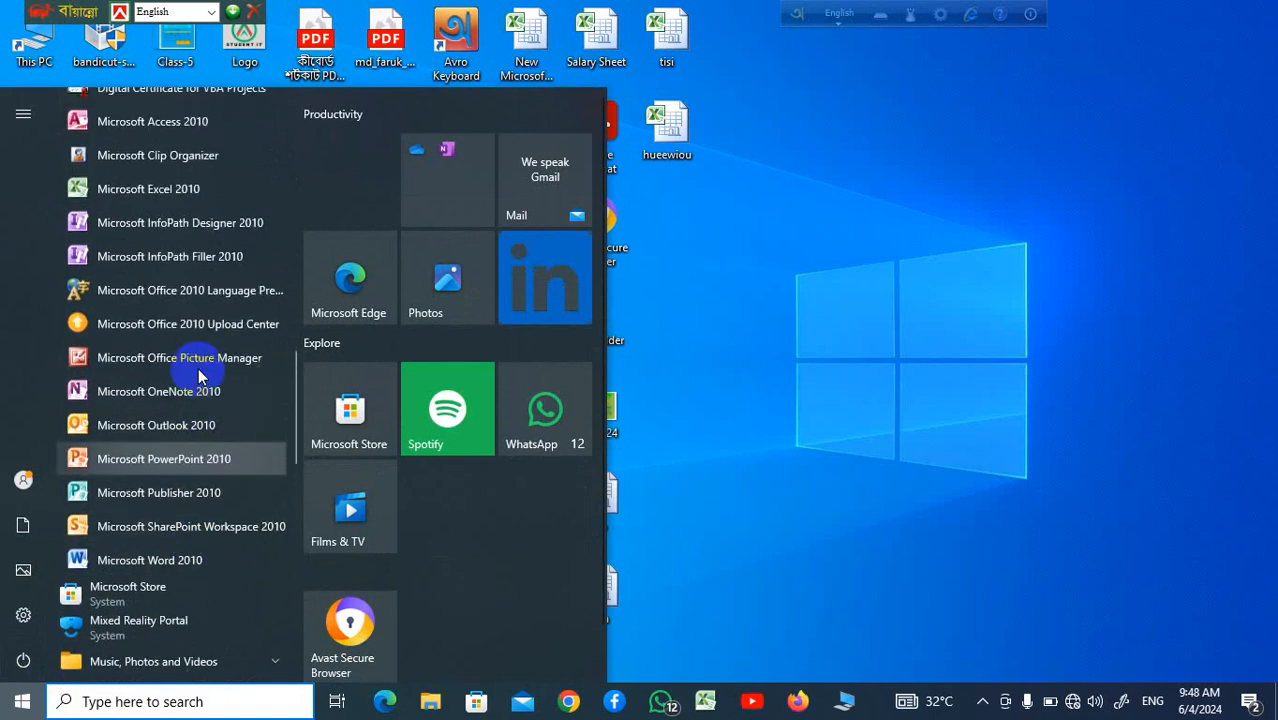
pyautogui.click(183, 278)
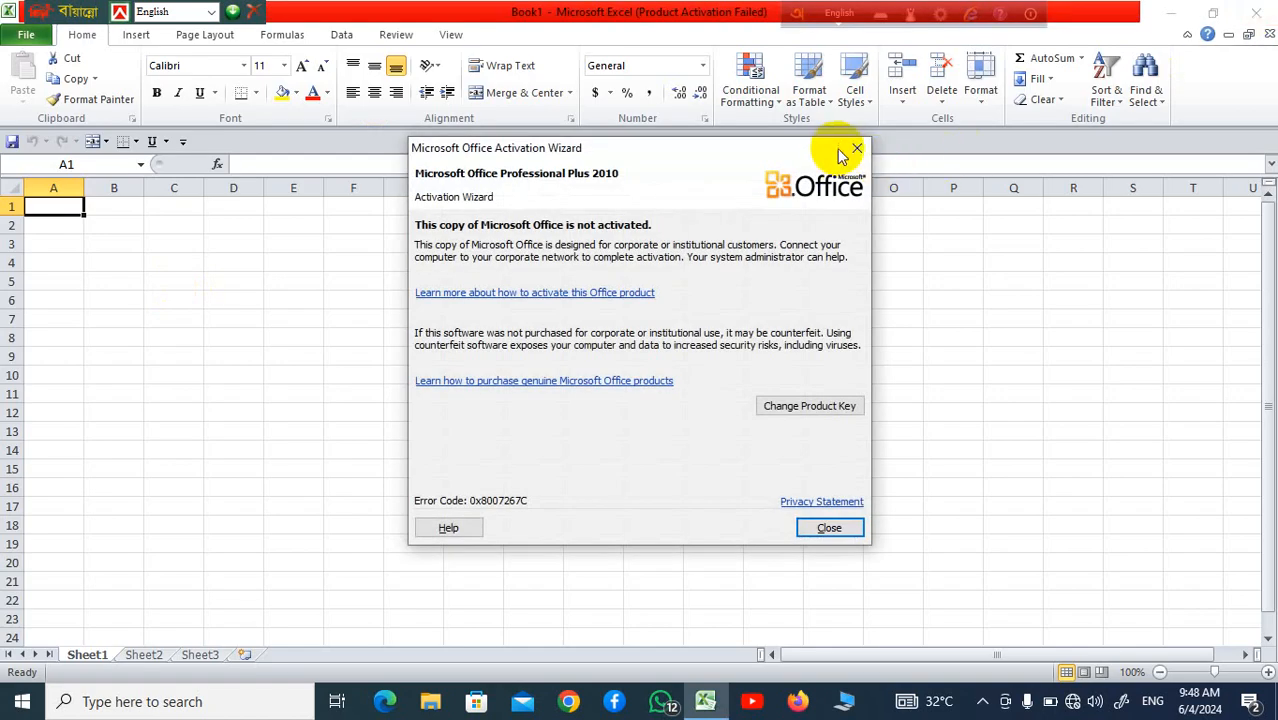
pyautogui.click(857, 148)
pyautogui.click(1262, 18)
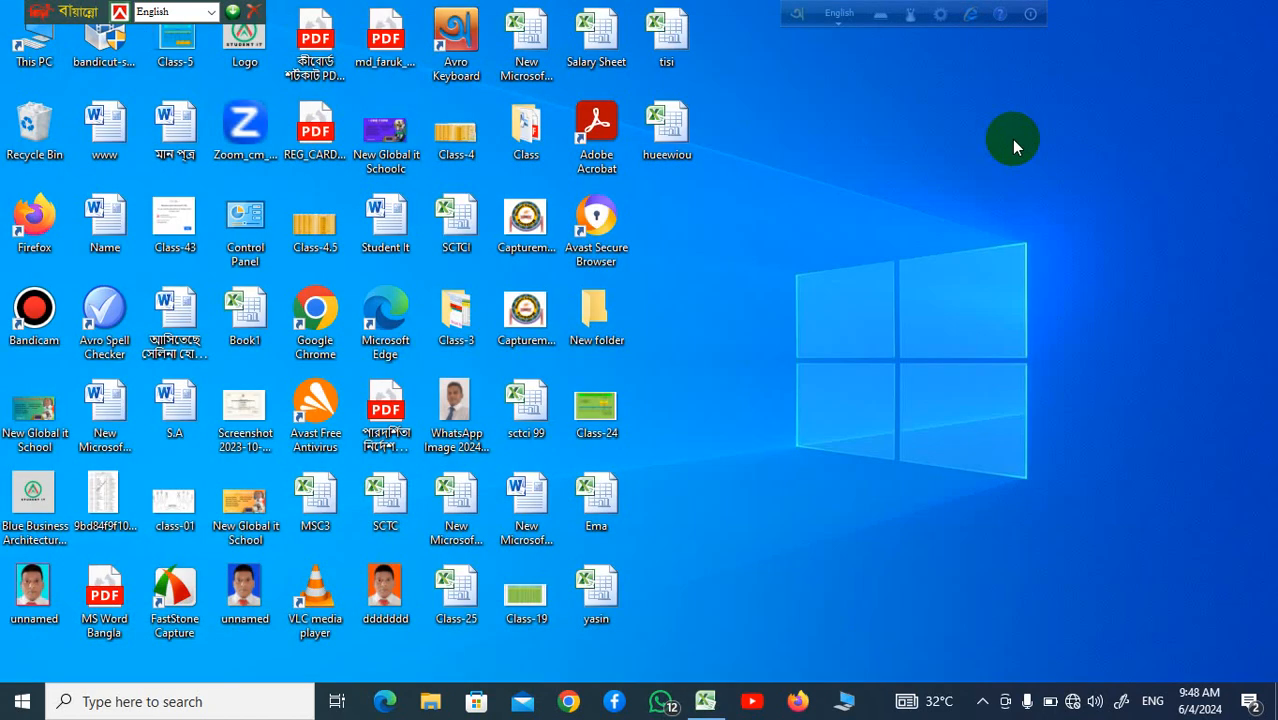
# Open the hueewiou worksheet file from the desktop in Excel and dismiss the activation wizard.
pyautogui.doubleClick(665, 140)
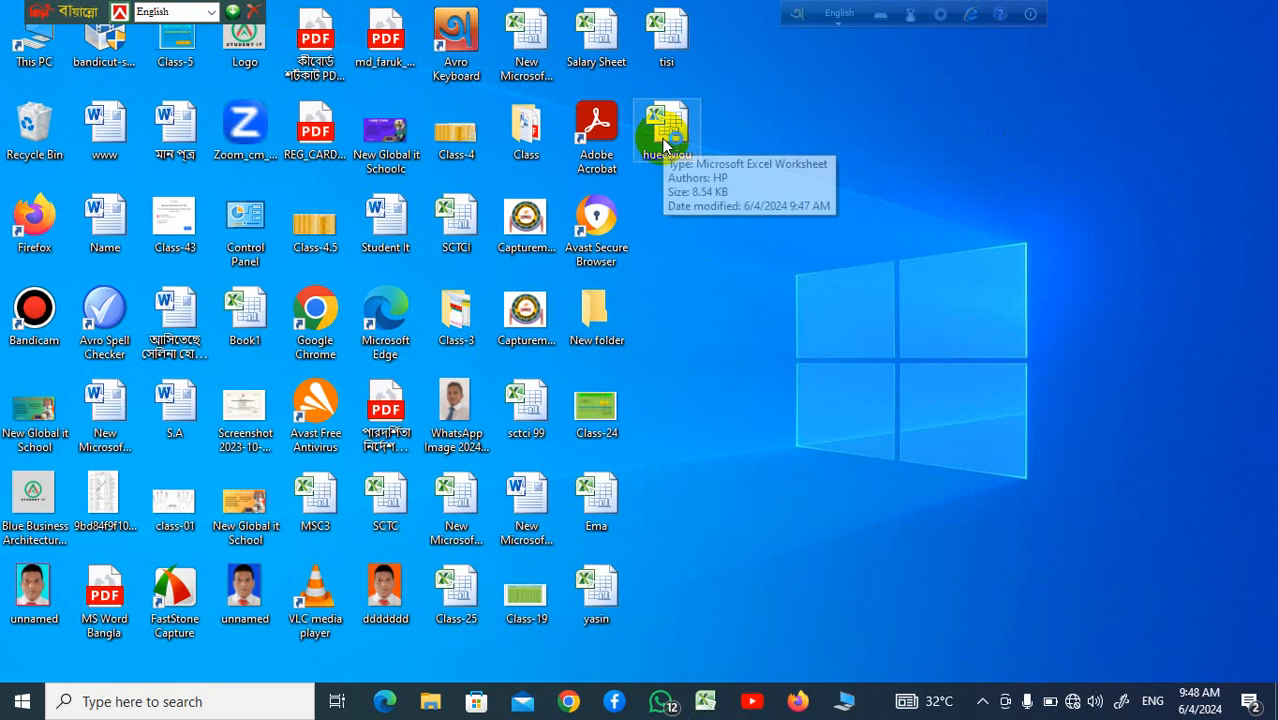
pyautogui.click(942, 283)
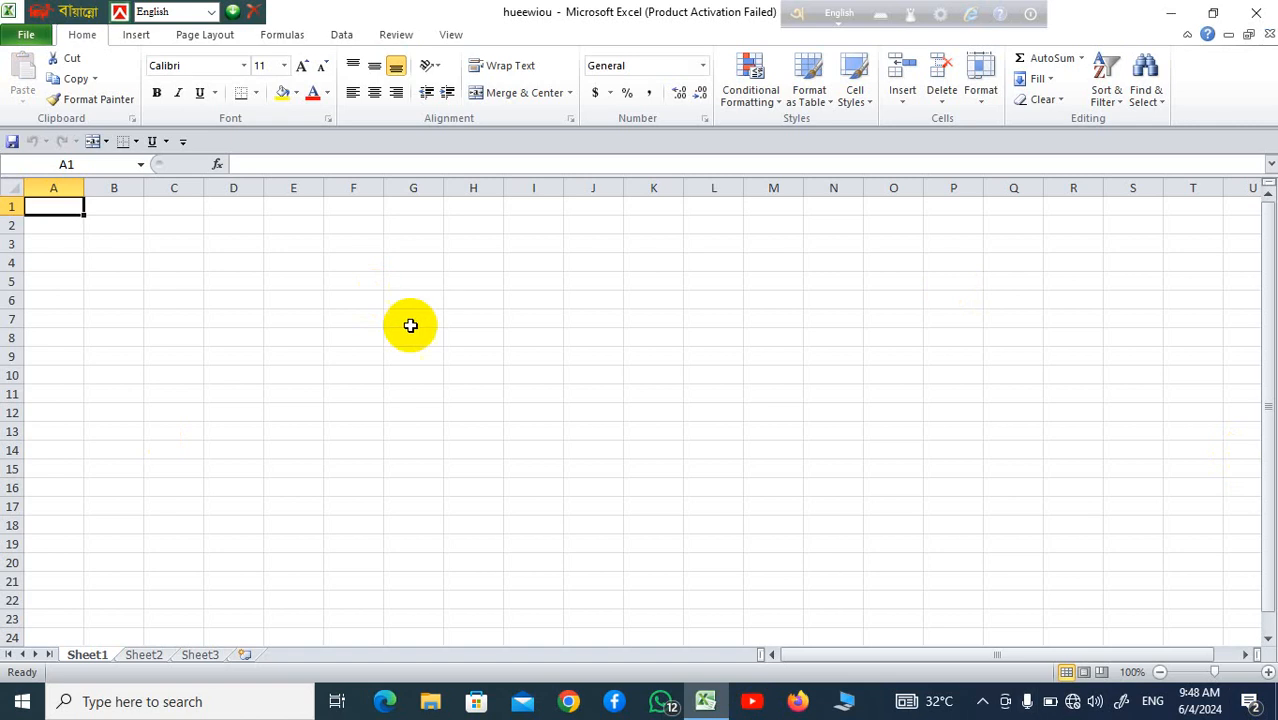
pyautogui.click(410, 356)
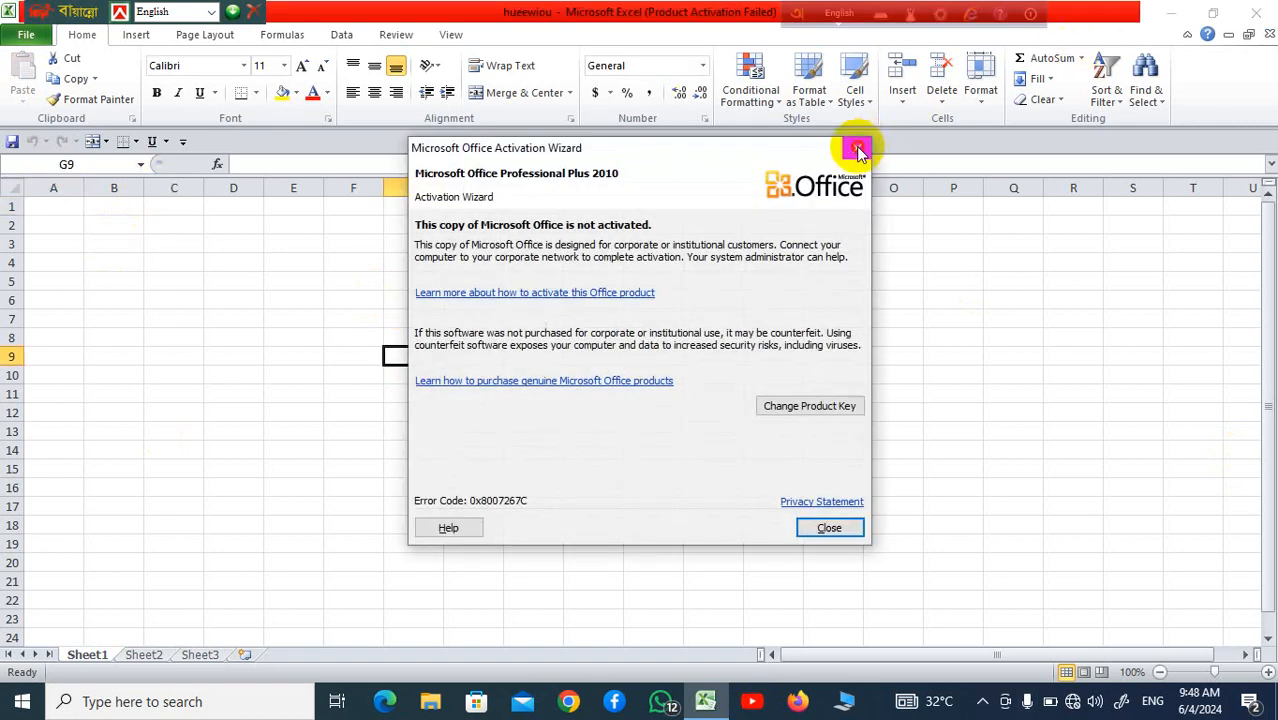
pyautogui.click(857, 148)
# Narrow column A by about a third and make row 1 slightly taller on Sheet1.
pyautogui.moveTo(86, 180)
pyautogui.mouseDown()
pyautogui.moveTo(710, 197)
pyautogui.moveTo(23, 180)
pyautogui.moveTo(64, 181)
pyautogui.mouseUp()
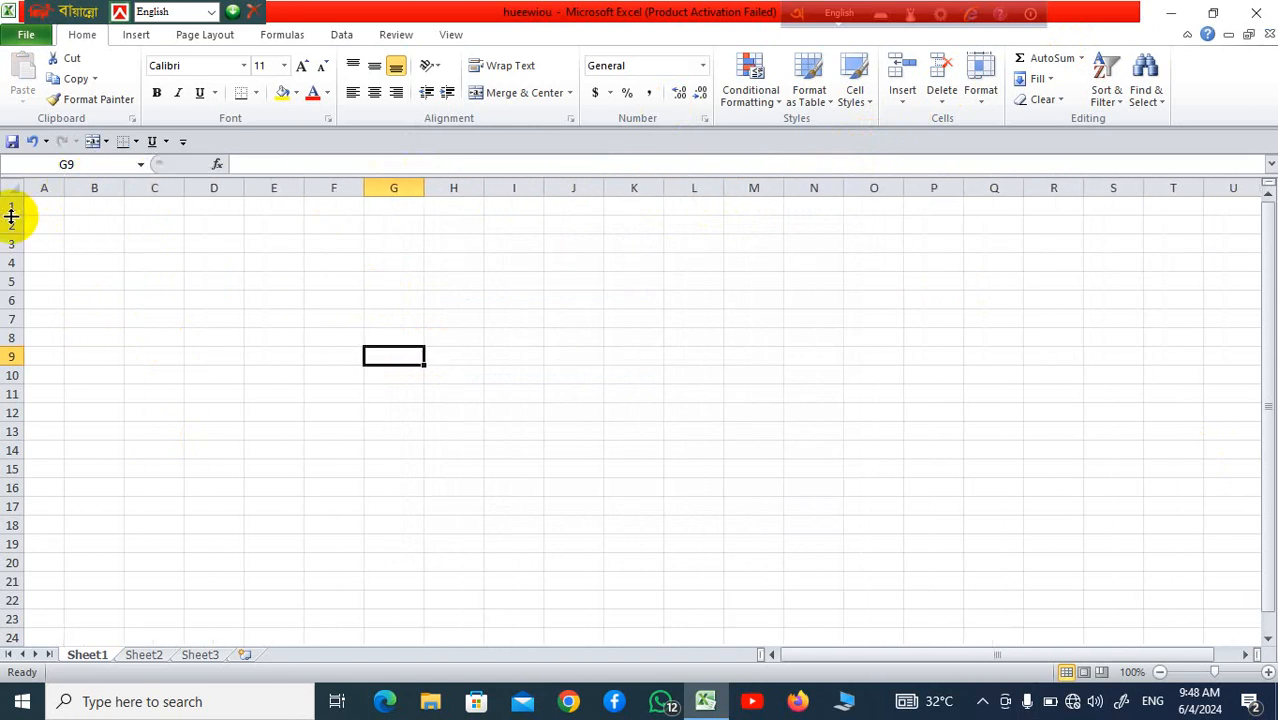
pyautogui.moveTo(14, 214)
pyautogui.mouseDown()
pyautogui.moveTo(39, 427)
pyautogui.moveTo(9, 420)
pyautogui.moveTo(10, 216)
pyautogui.mouseUp()
pyautogui.click(650, 305)
pyautogui.click(865, 323)
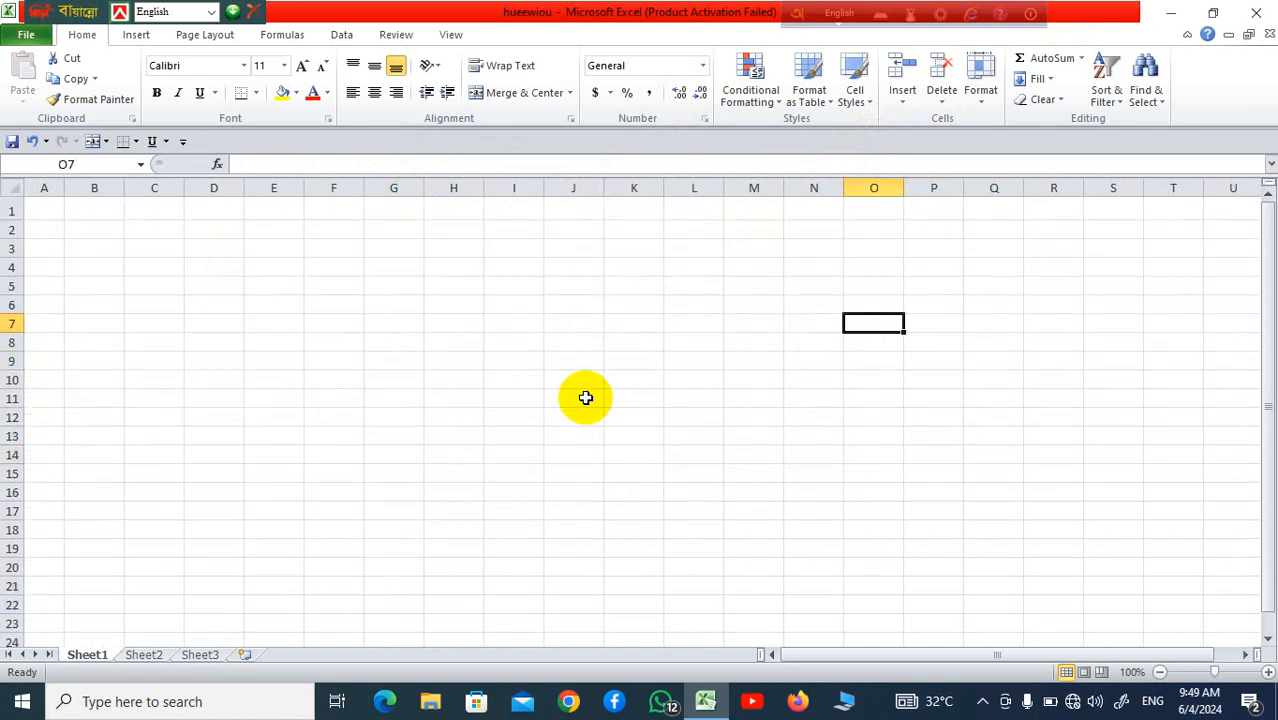
pyautogui.click(585, 397)
pyautogui.click(453, 357)
pyautogui.click(620, 340)
pyautogui.click(459, 343)
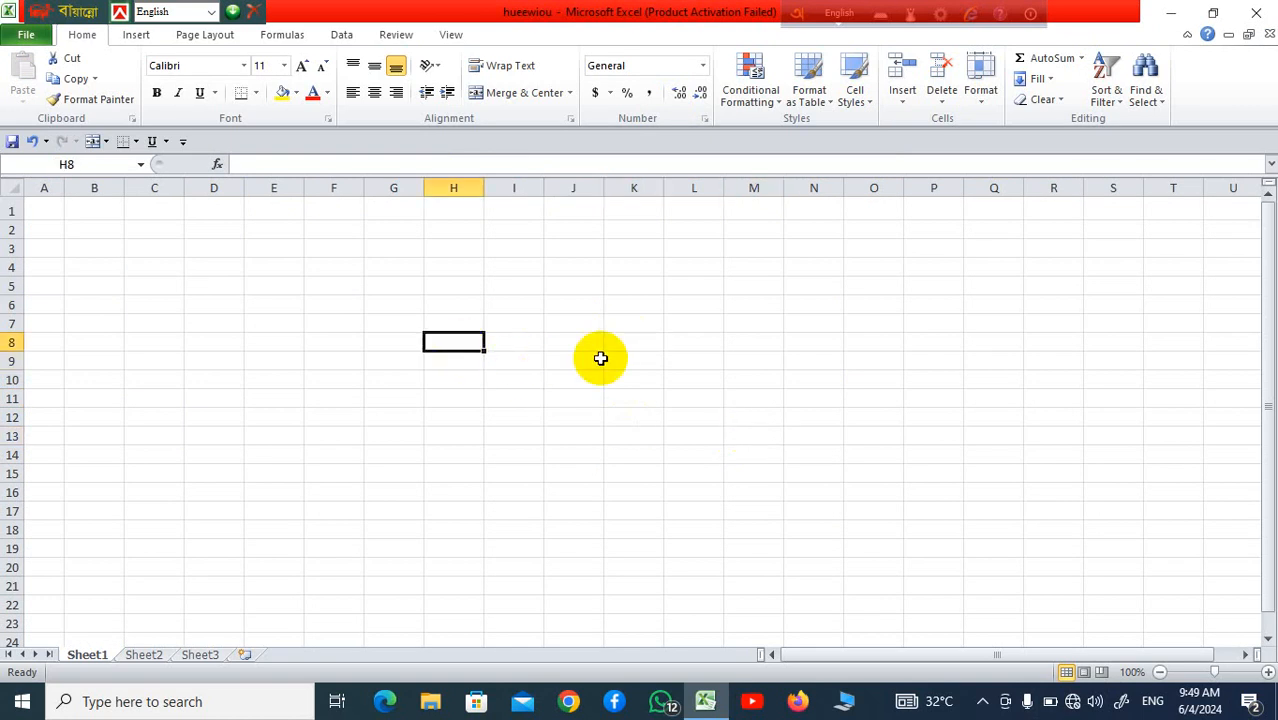
pyautogui.click(573, 330)
pyautogui.click(671, 454)
pyautogui.click(354, 323)
pyautogui.click(465, 286)
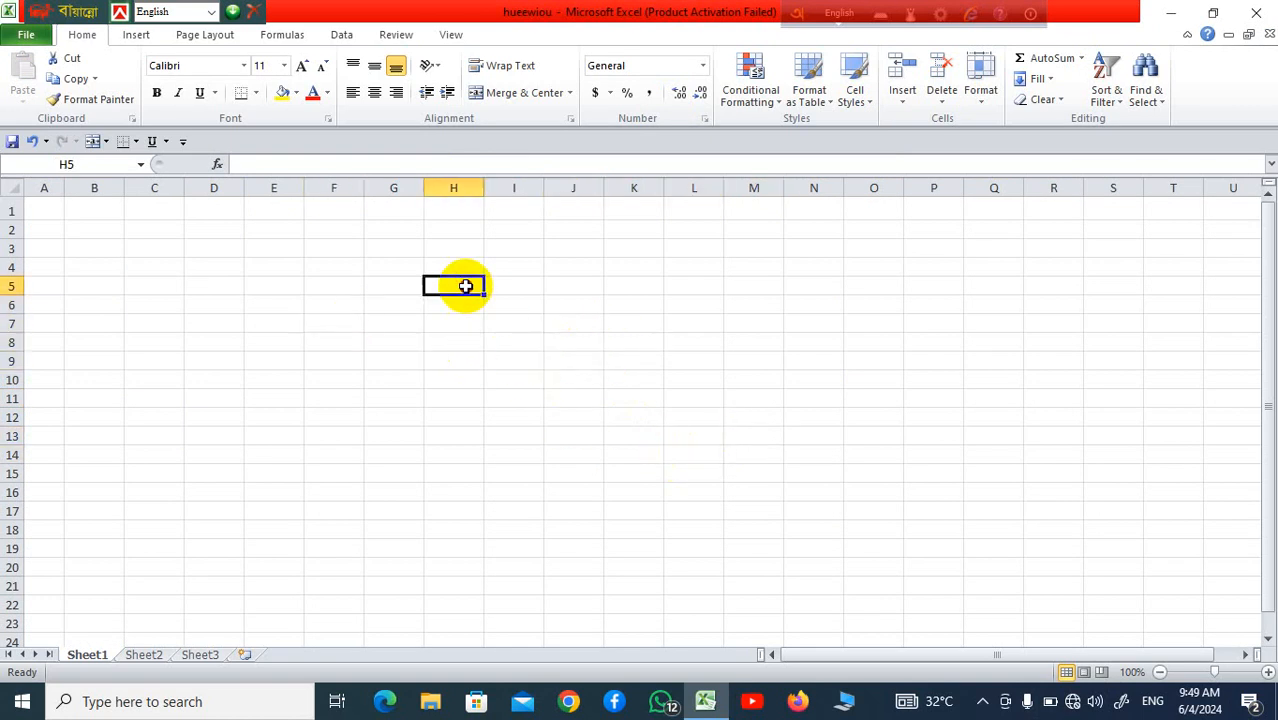
# Enter the value 1 in cell J5 and 2 in cell J6.
pyautogui.click(570, 295)
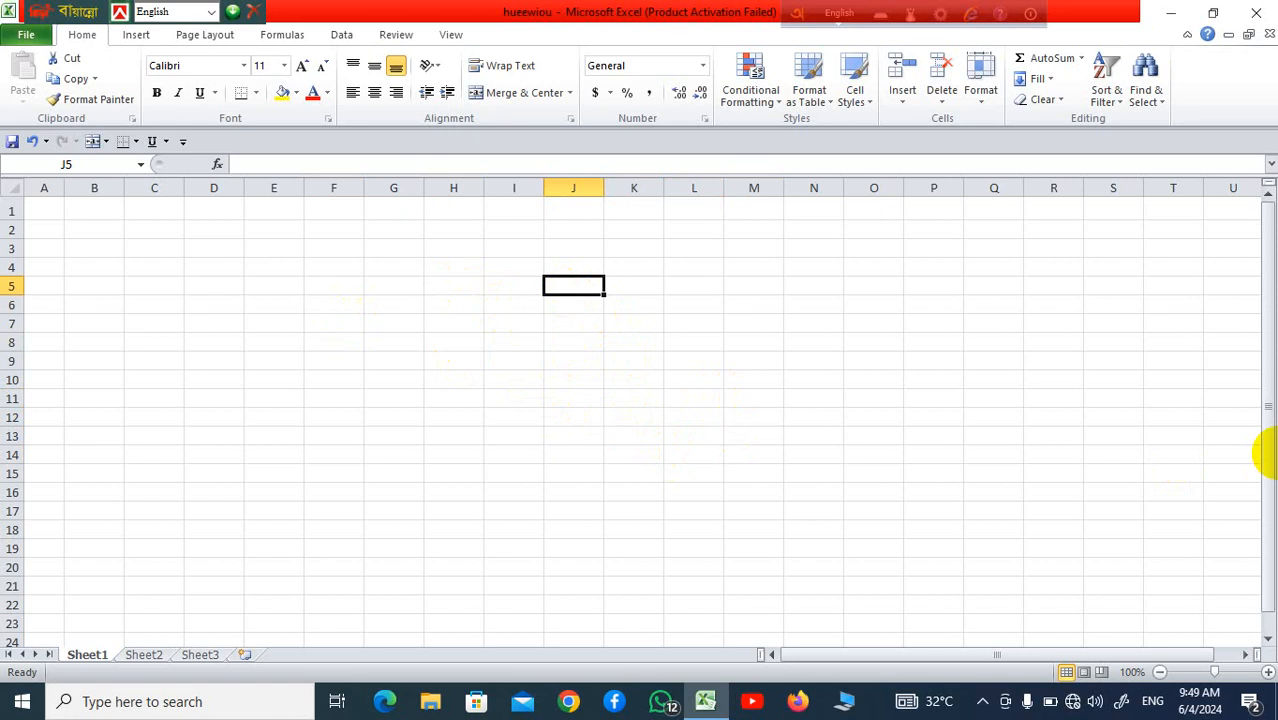
pyautogui.write('1')
pyautogui.press('Return')
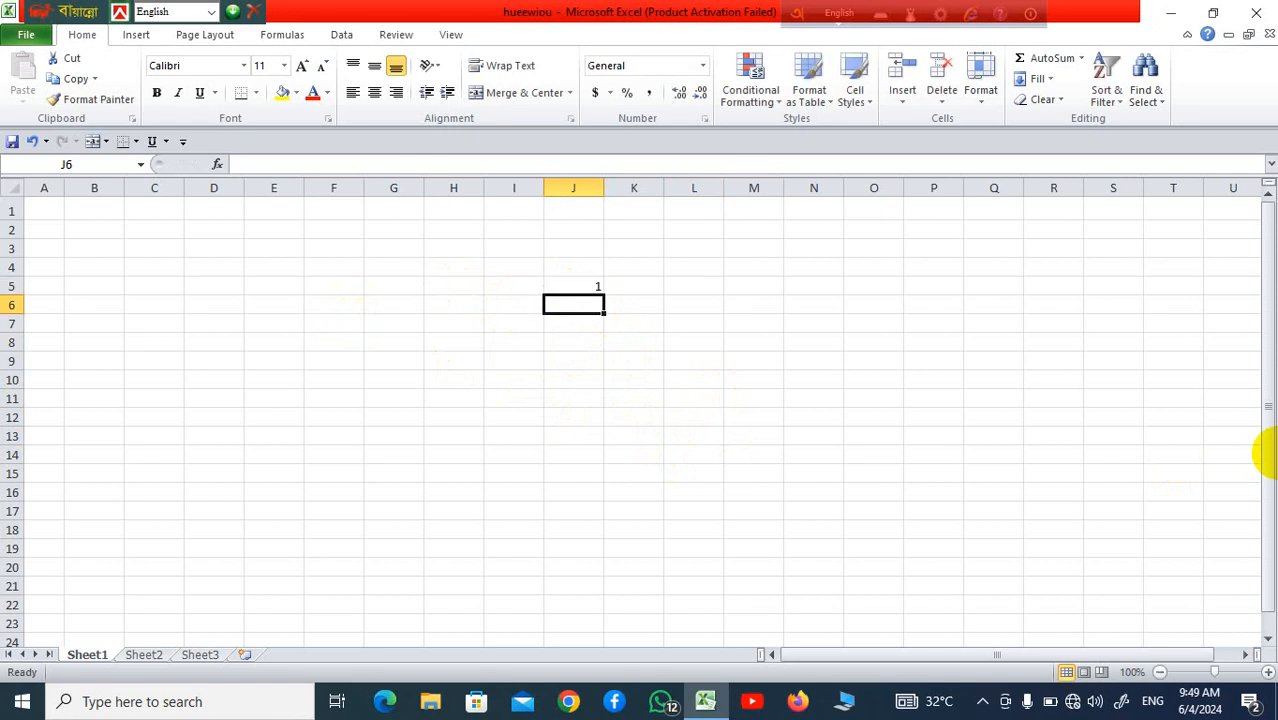
pyautogui.write('2')
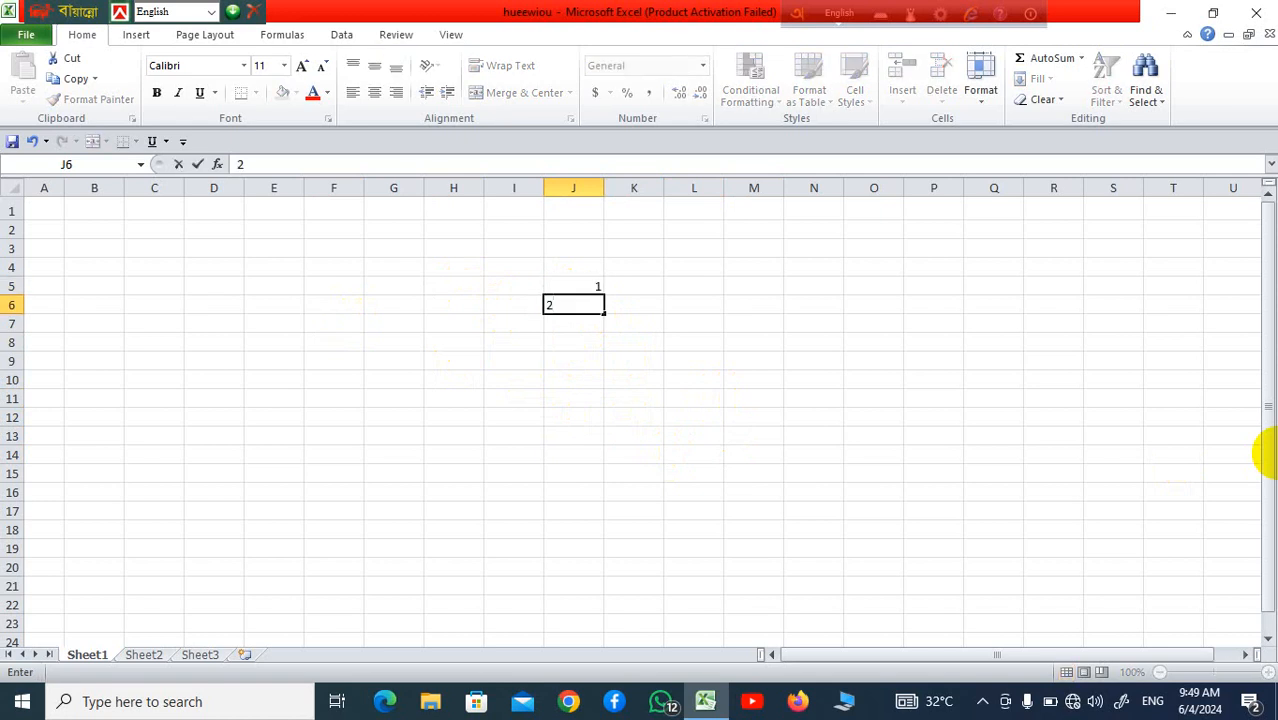
pyautogui.click(872, 438)
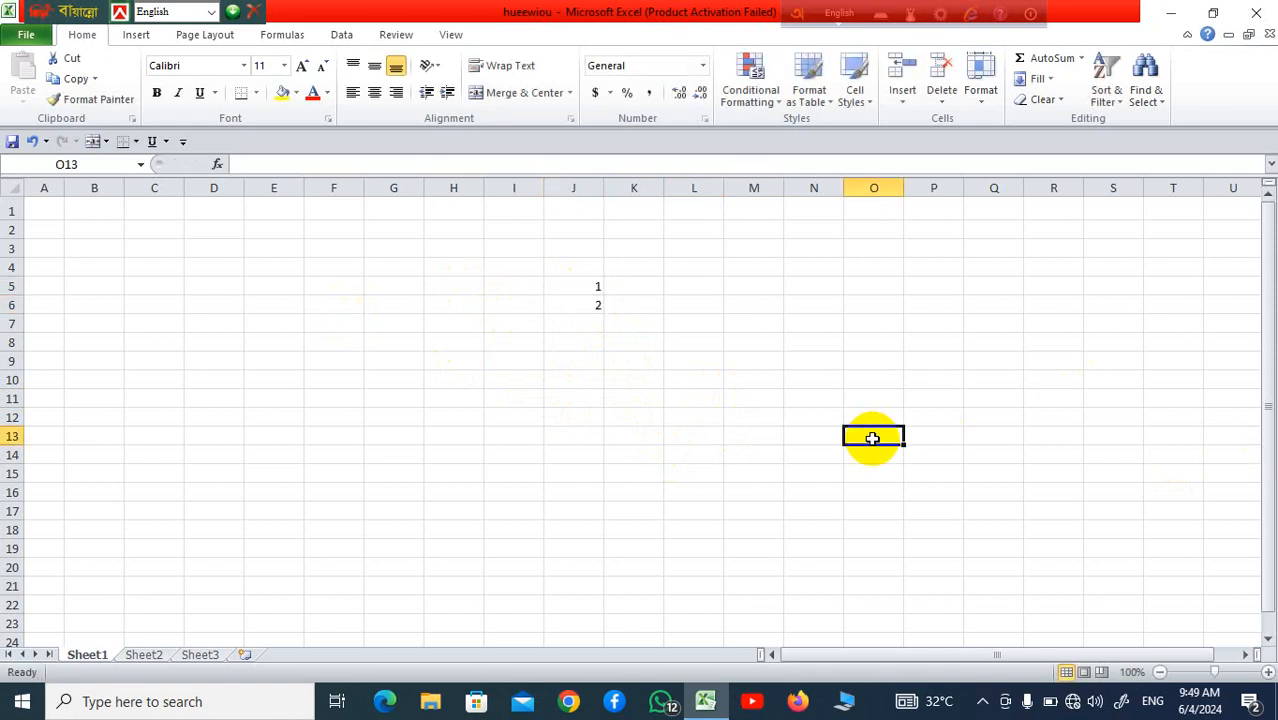
# Extend the number series from J5:J6 down column J to 123 in row 127, and deselect the filled range.
pyautogui.click(569, 286)
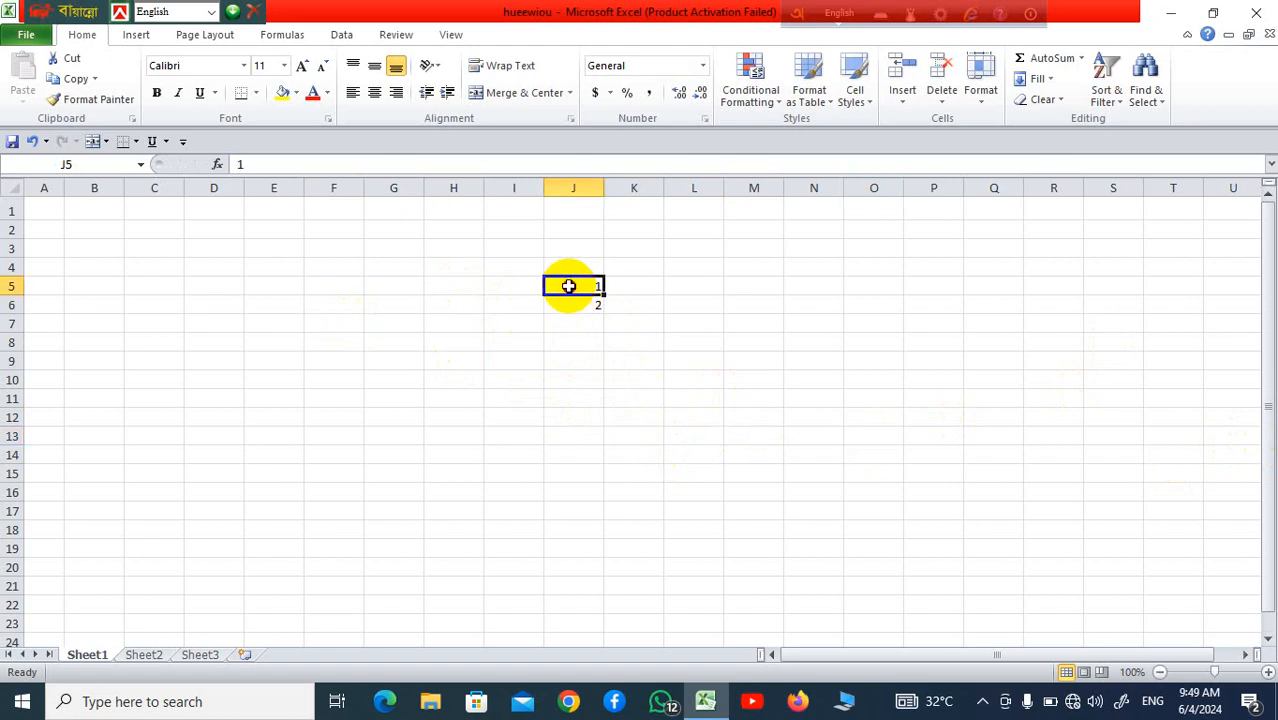
pyautogui.moveTo(569, 287); pyautogui.dragTo(571, 300)
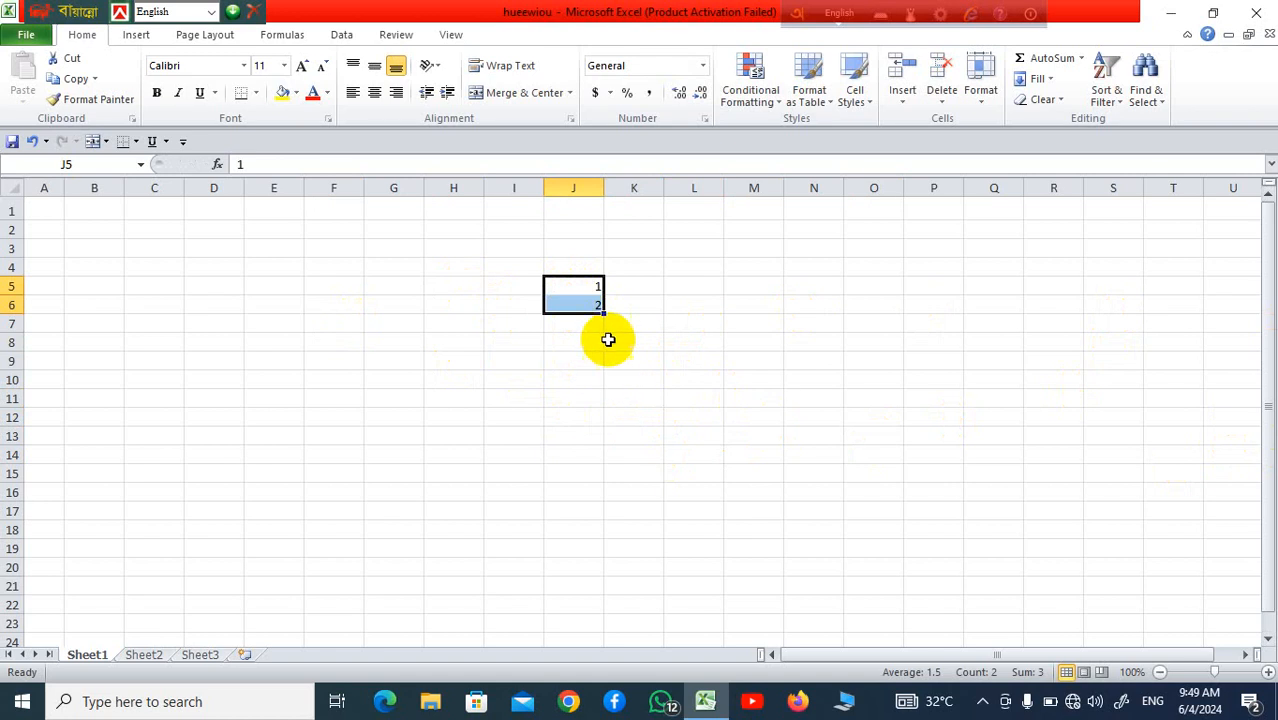
pyautogui.moveTo(602, 312); pyautogui.dragTo(624, 643)
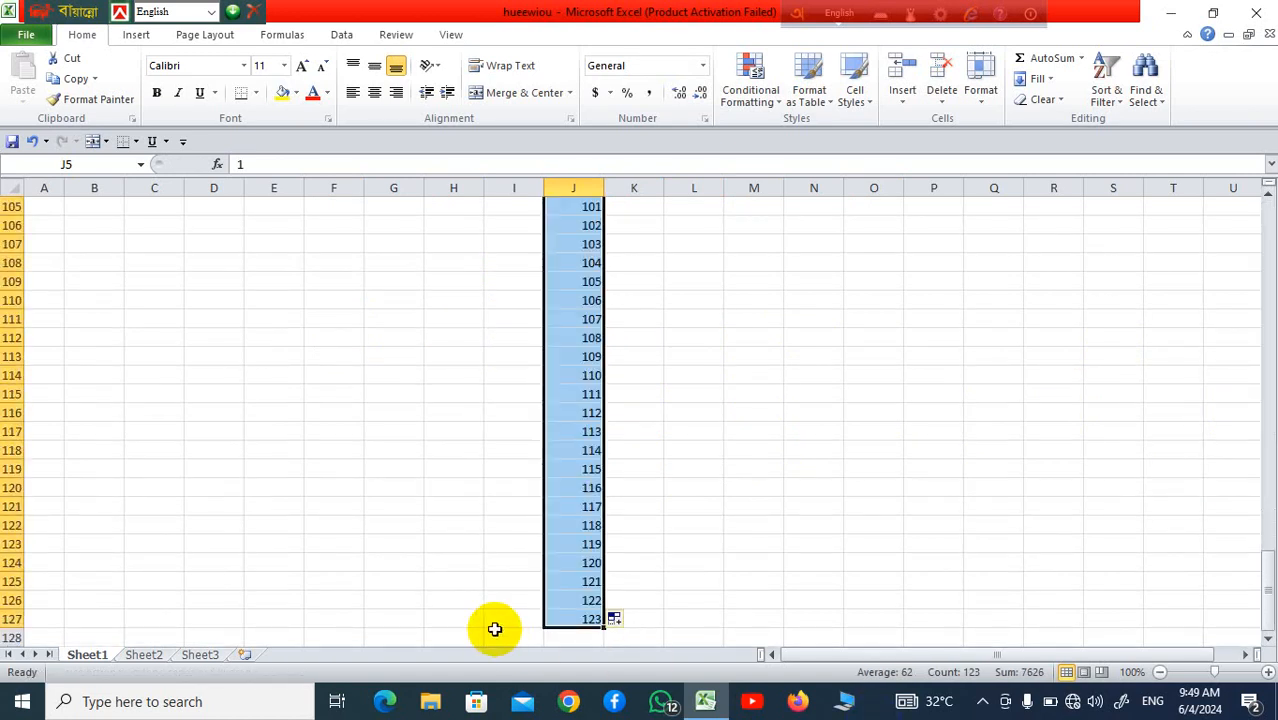
pyautogui.scroll(18, 680, 520)
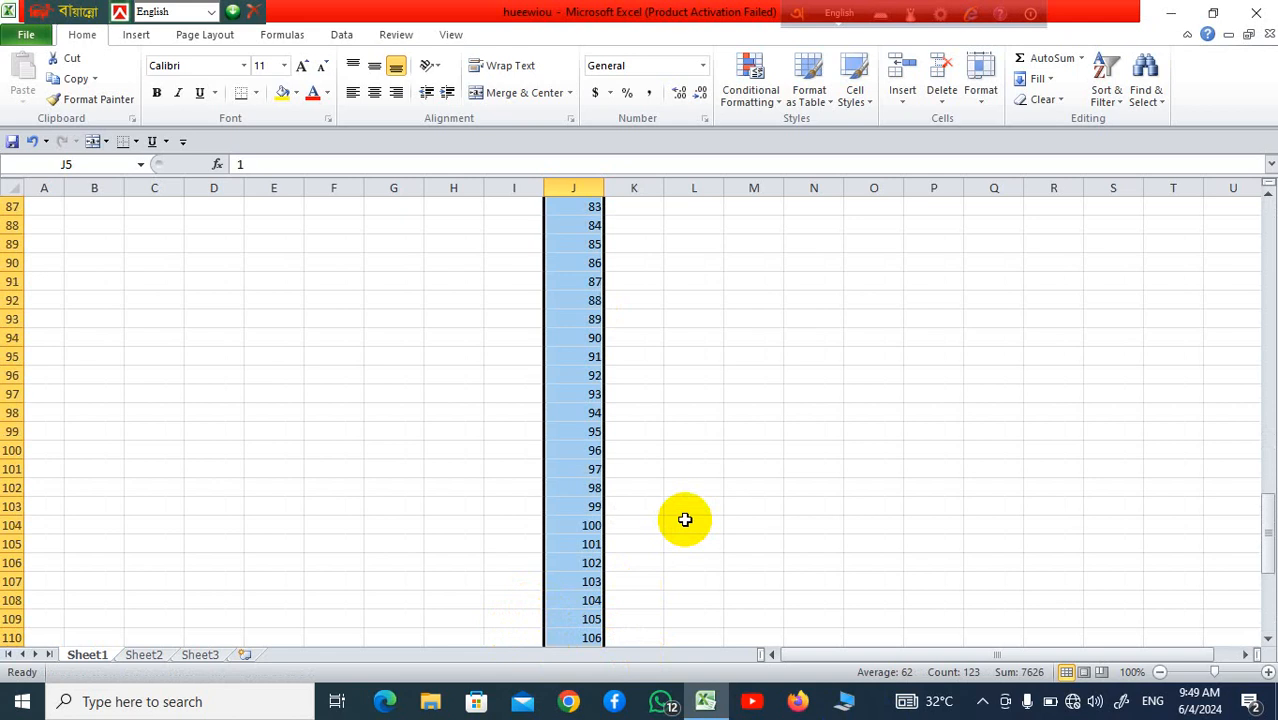
pyautogui.scroll(17, 684, 518)
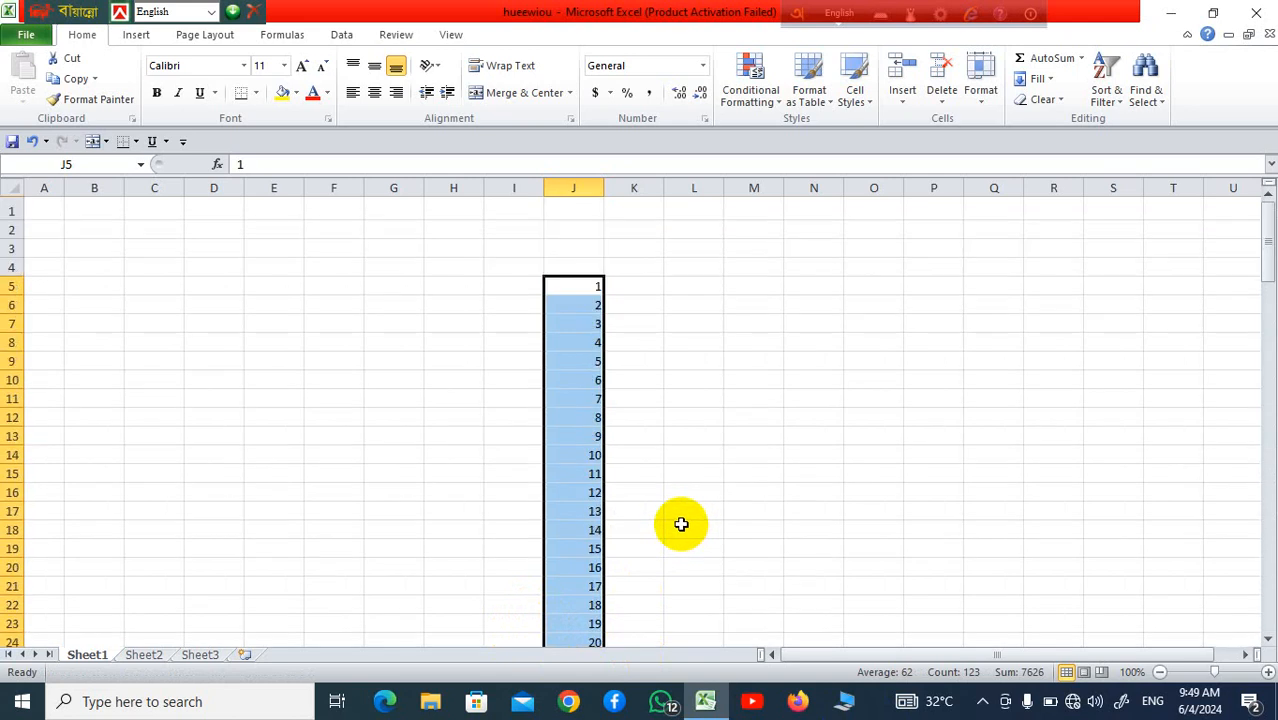
pyautogui.click(697, 399)
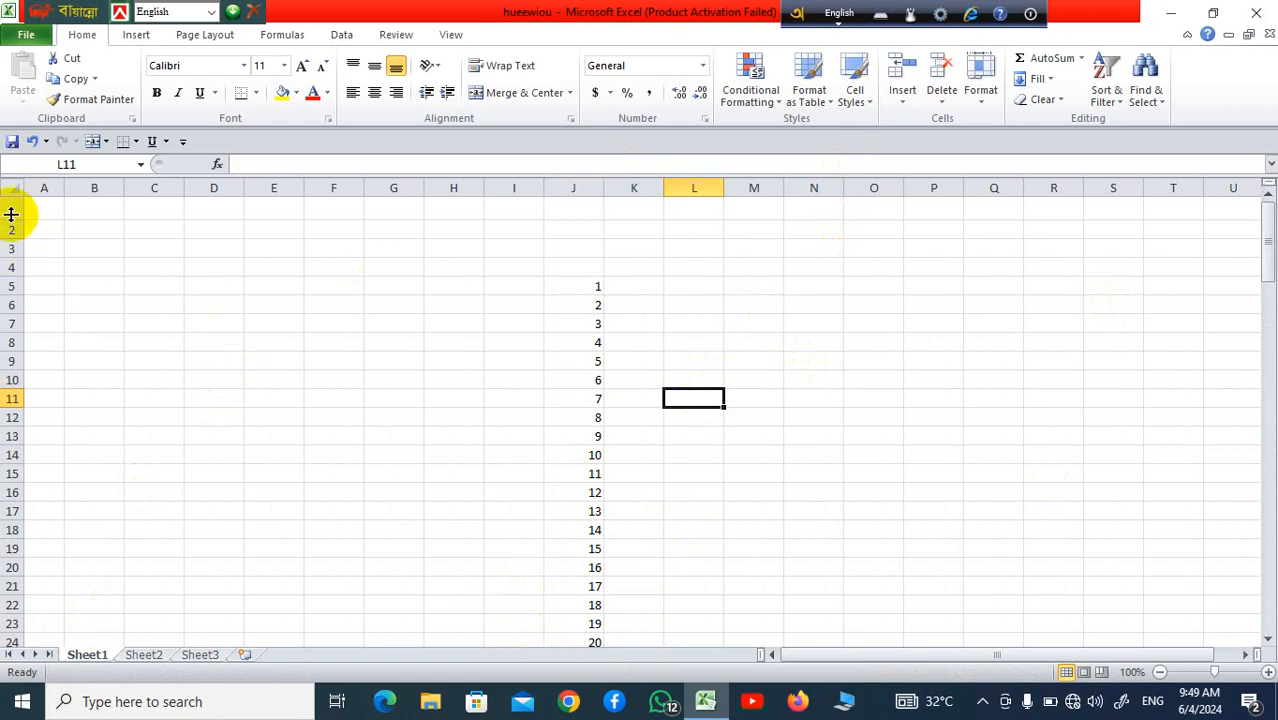
pyautogui.click(268, 379)
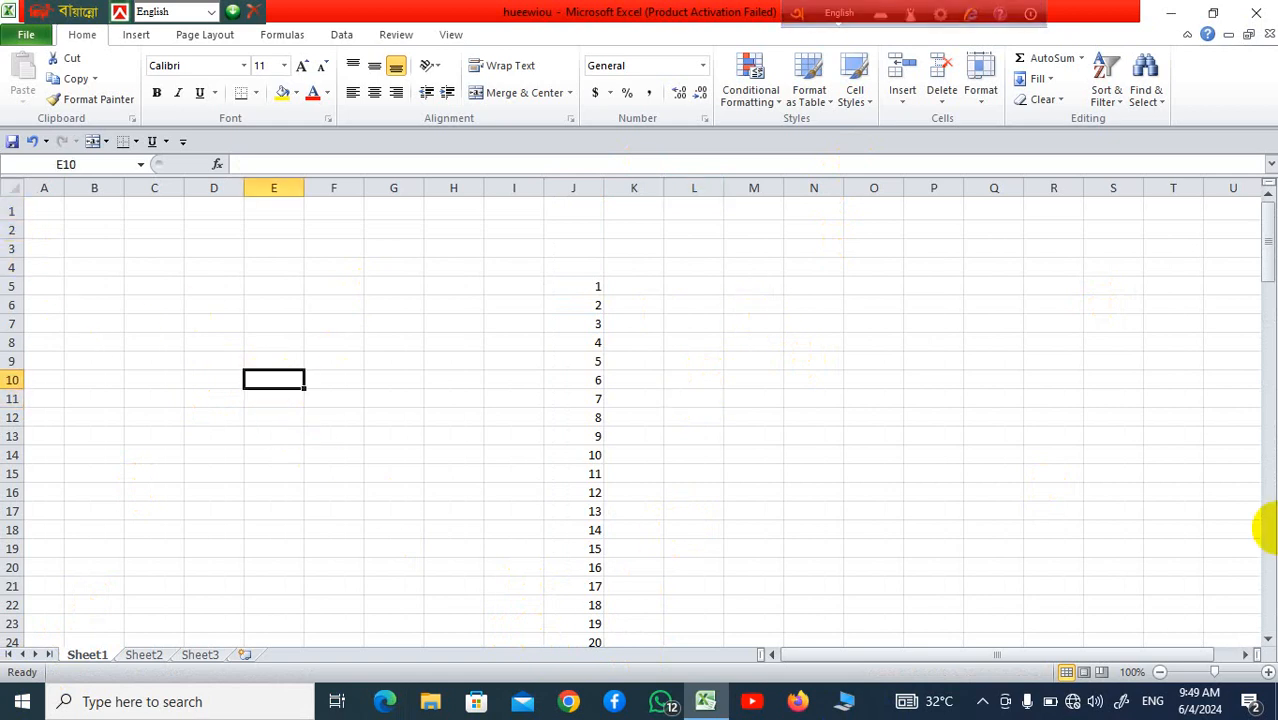
# Move the active cell down column E from E10 past row 100 to look through the number series.
pyautogui.press('Down')
pyautogui.press('Down')
pyautogui.press('Down')
pyautogui.press('Down')
pyautogui.press('Down')
pyautogui.press('Down')
pyautogui.press('Down')
pyautogui.press('Down')
pyautogui.press('Down')
pyautogui.press('Down')
pyautogui.press('Down')
pyautogui.press('Down')
pyautogui.press('Down')
pyautogui.press('Down')
pyautogui.press('Down')
pyautogui.press('Down')
pyautogui.press('Down')
pyautogui.press('Down')
pyautogui.press('Down')
pyautogui.press('Down')
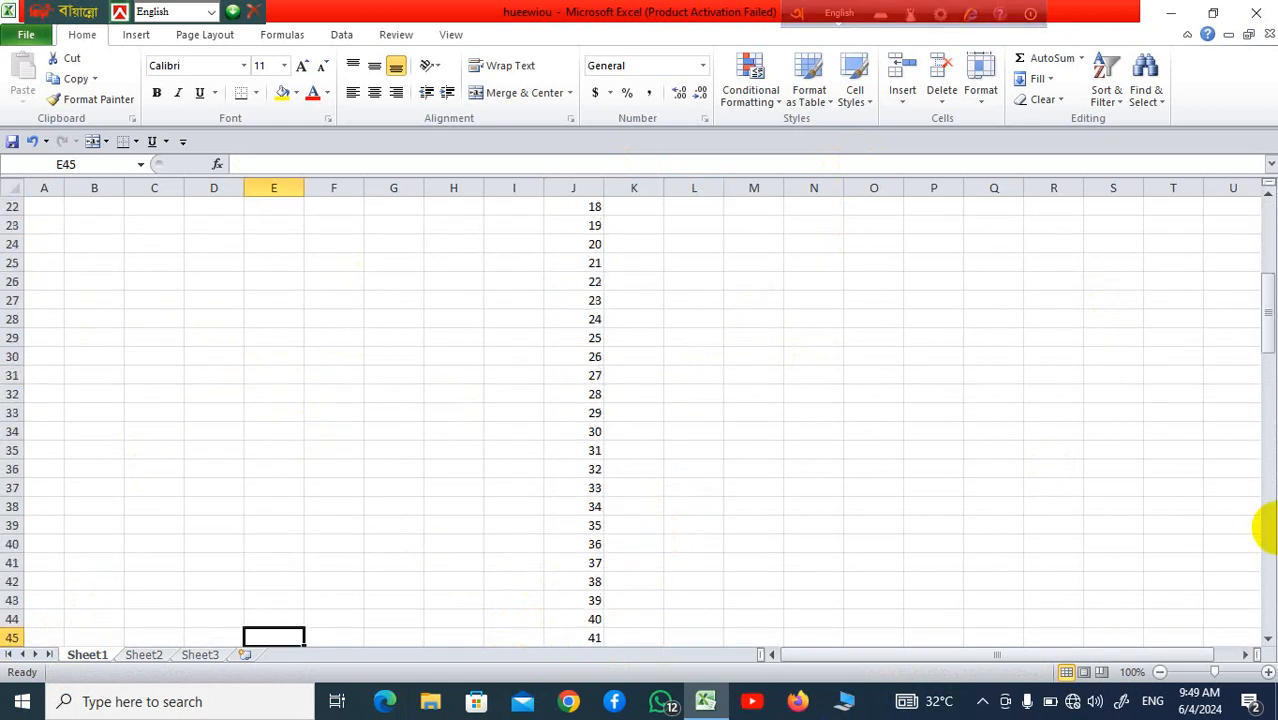
pyautogui.press('Down')
pyautogui.press('Down')
pyautogui.press('Down')
pyautogui.press('Down')
pyautogui.press('Down')
pyautogui.press('Down')
pyautogui.press('Down')
pyautogui.press('Down')
pyautogui.press('Down')
pyautogui.press('Down')
pyautogui.press('Down')
pyautogui.press('Down')
pyautogui.press('Down')
pyautogui.press('Down')
pyautogui.press('Down')
pyautogui.press('Down')
pyautogui.press('Down')
pyautogui.press('Down')
pyautogui.press('Down')
pyautogui.press('Down')
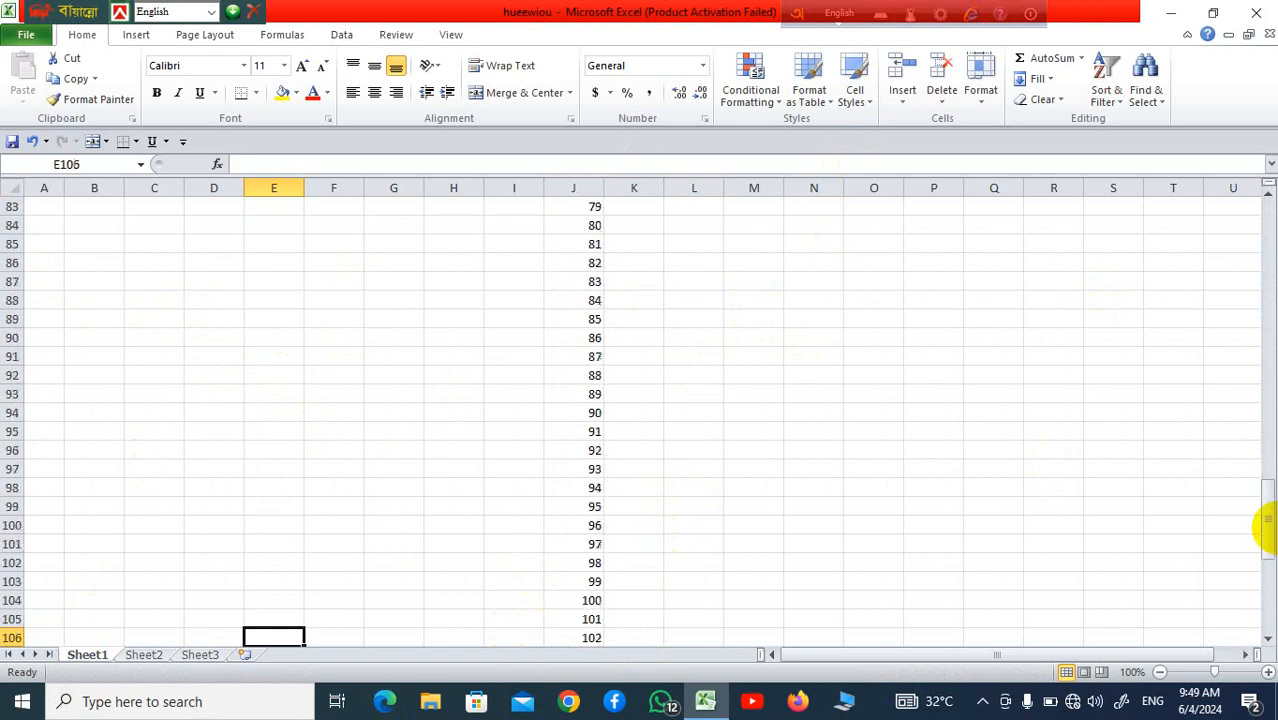
# Bring the active cell back up column E to cell E1.
pyautogui.press('Up')
pyautogui.press('Up')
pyautogui.press('Up')
pyautogui.press('Up')
pyautogui.press('Up')
pyautogui.press('Up')
pyautogui.press('Up')
pyautogui.press('Up')
pyautogui.press('Up')
pyautogui.press('Up')
pyautogui.press('Up')
pyautogui.press('Up')
pyautogui.press('Up')
pyautogui.press('Up')
pyautogui.press('Up')
pyautogui.press('Up')
pyautogui.press('Up')
pyautogui.press('Up')
pyautogui.press('Up')
pyautogui.press('Up')
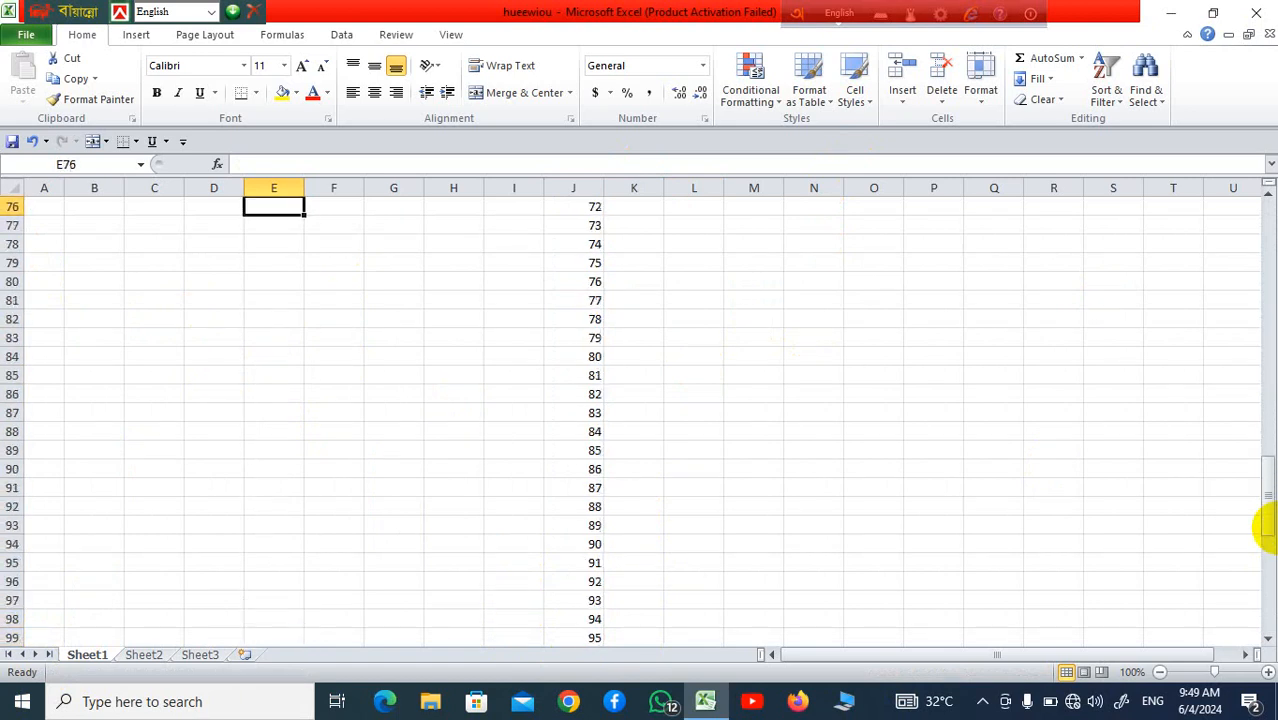
pyautogui.press('Up')
pyautogui.press('Up')
pyautogui.press('Up')
pyautogui.press('Up')
pyautogui.press('Up')
pyautogui.press('Up')
pyautogui.press('Up')
pyautogui.press('Up')
pyautogui.press('Up')
pyautogui.press('Up')
pyautogui.press('Up')
pyautogui.press('Up')
pyautogui.press('Up')
pyautogui.press('Up')
pyautogui.press('Up')
pyautogui.press('Up')
pyautogui.press('Up')
pyautogui.press('Up')
pyautogui.press('Up')
pyautogui.press('Up')
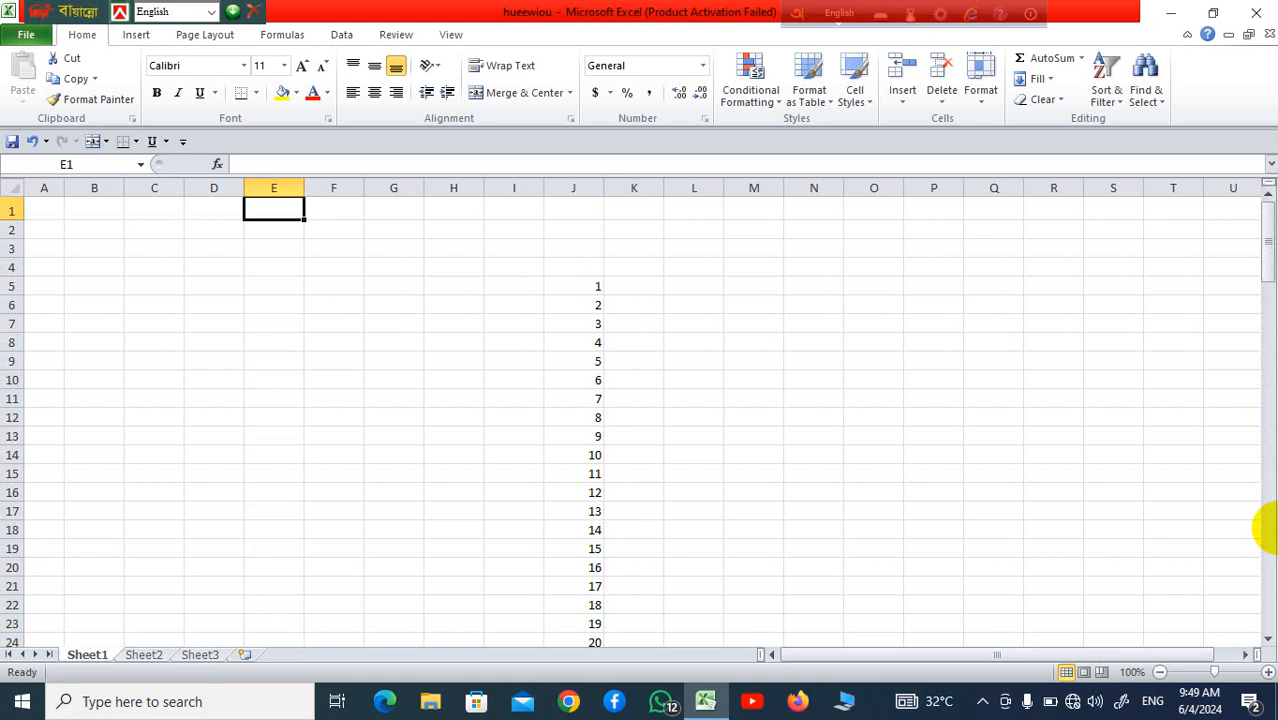
# Move the active cell across row 1 from E1 to beyond column BS to view the sheet's further columns.
pyautogui.press('Right')
pyautogui.press('Right')
pyautogui.press('Right')
pyautogui.press('Right')
pyautogui.press('Right')
pyautogui.press('Right')
pyautogui.press('Right')
pyautogui.press('Right')
pyautogui.press('Right')
pyautogui.press('Right')
pyautogui.press('Right')
pyautogui.press('Right')
pyautogui.press('Right')
pyautogui.press('Right')
pyautogui.press('Right')
pyautogui.press('Right')
pyautogui.press('Right')
pyautogui.press('Right')
pyautogui.press('Right')
pyautogui.press('Right')
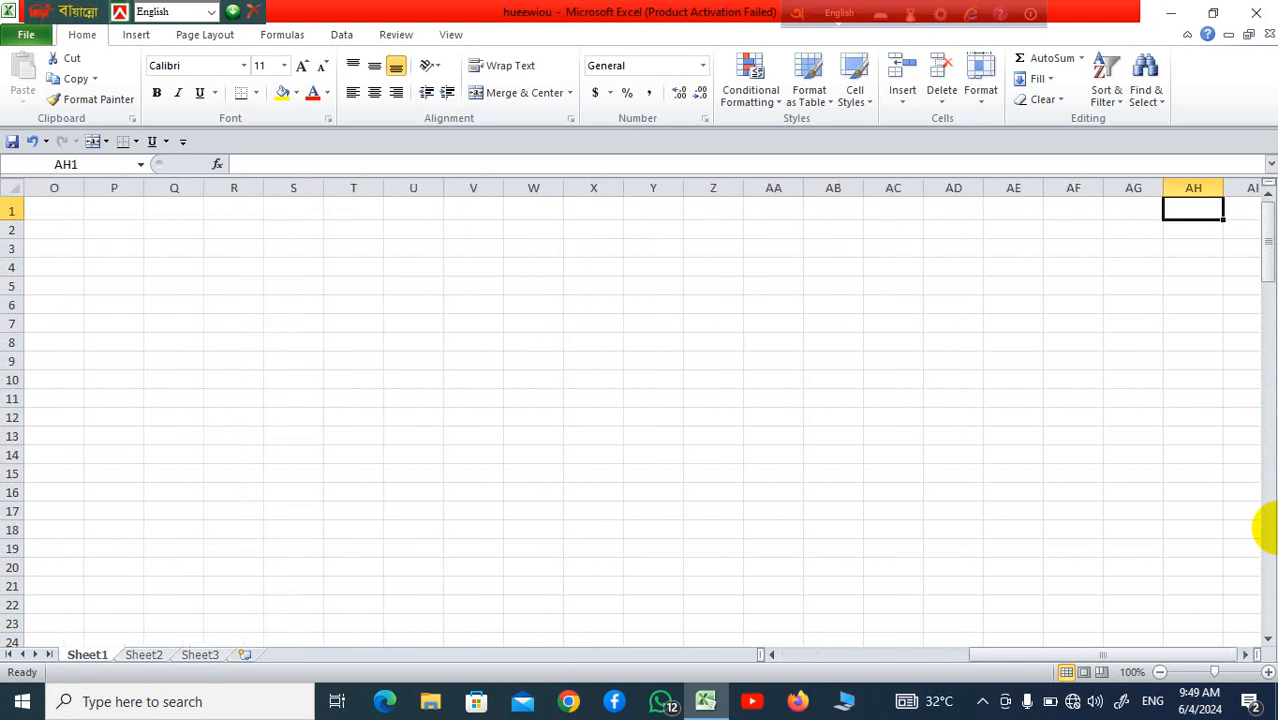
pyautogui.press('Right')
pyautogui.press('Right')
pyautogui.press('Right')
pyautogui.press('Right')
pyautogui.press('Right')
pyautogui.press('Right')
pyautogui.press('Right')
pyautogui.press('Right')
pyautogui.press('Right')
pyautogui.press('Right')
pyautogui.press('Right')
pyautogui.press('Right')
pyautogui.press('Right')
pyautogui.press('Right')
pyautogui.press('Right')
pyautogui.press('Right')
pyautogui.press('Right')
pyautogui.press('Right')
pyautogui.press('Right')
pyautogui.press('Right')
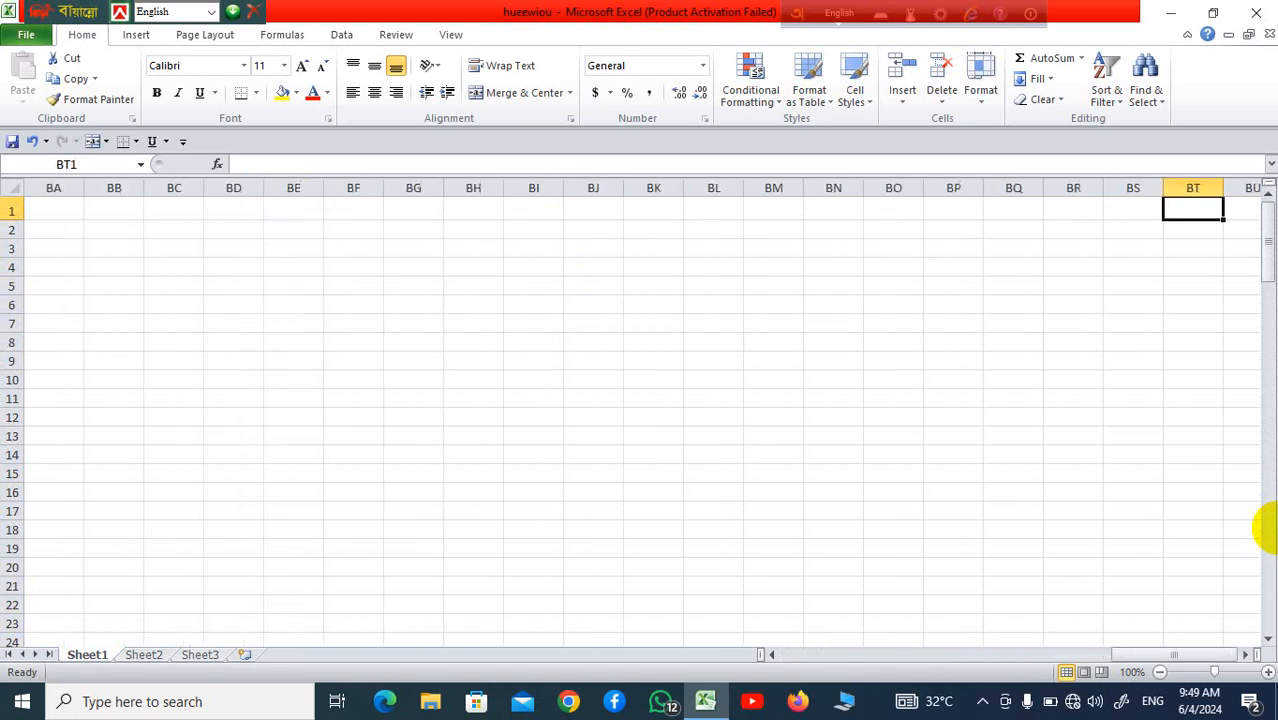
# Bring the active cell back across row 1 to cell A1.
pyautogui.press('Left')
pyautogui.press('Left')
pyautogui.press('Left')
pyautogui.press('Left')
pyautogui.press('Left')
pyautogui.press('Left')
pyautogui.press('Left')
pyautogui.press('Left')
pyautogui.press('Left')
pyautogui.press('Left')
pyautogui.press('Left')
pyautogui.press('Left')
pyautogui.press('Left')
pyautogui.press('Left')
pyautogui.press('Left')
pyautogui.press('Left')
pyautogui.press('Left')
pyautogui.press('Left')
pyautogui.press('Left')
pyautogui.press('Left')
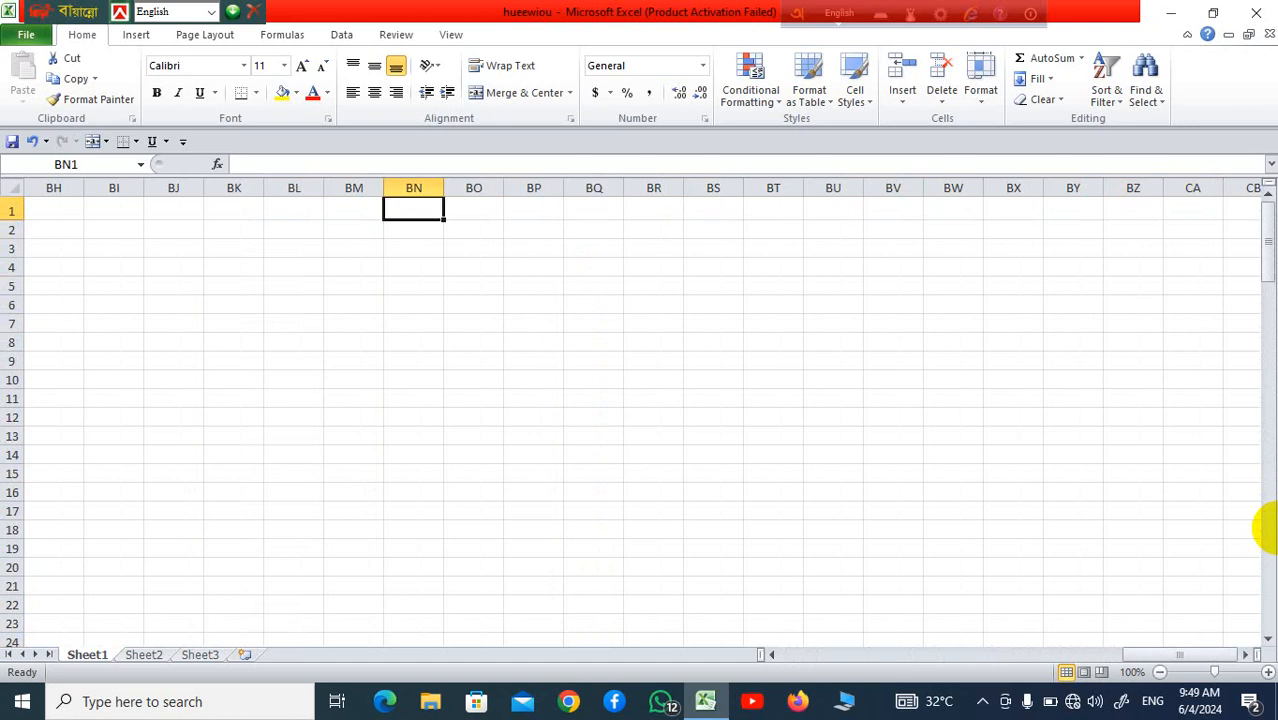
pyautogui.press('Left')
pyautogui.press('Left')
pyautogui.press('Left')
pyautogui.press('Left')
pyautogui.press('Left')
pyautogui.press('Left')
pyautogui.press('Left')
pyautogui.press('Left')
pyautogui.press('Left')
pyautogui.press('Left')
pyautogui.press('Left')
pyautogui.press('Left')
pyautogui.press('Left')
pyautogui.press('Left')
pyautogui.press('Left')
pyautogui.press('Left')
pyautogui.press('Left')
pyautogui.press('Left')
pyautogui.press('Left')
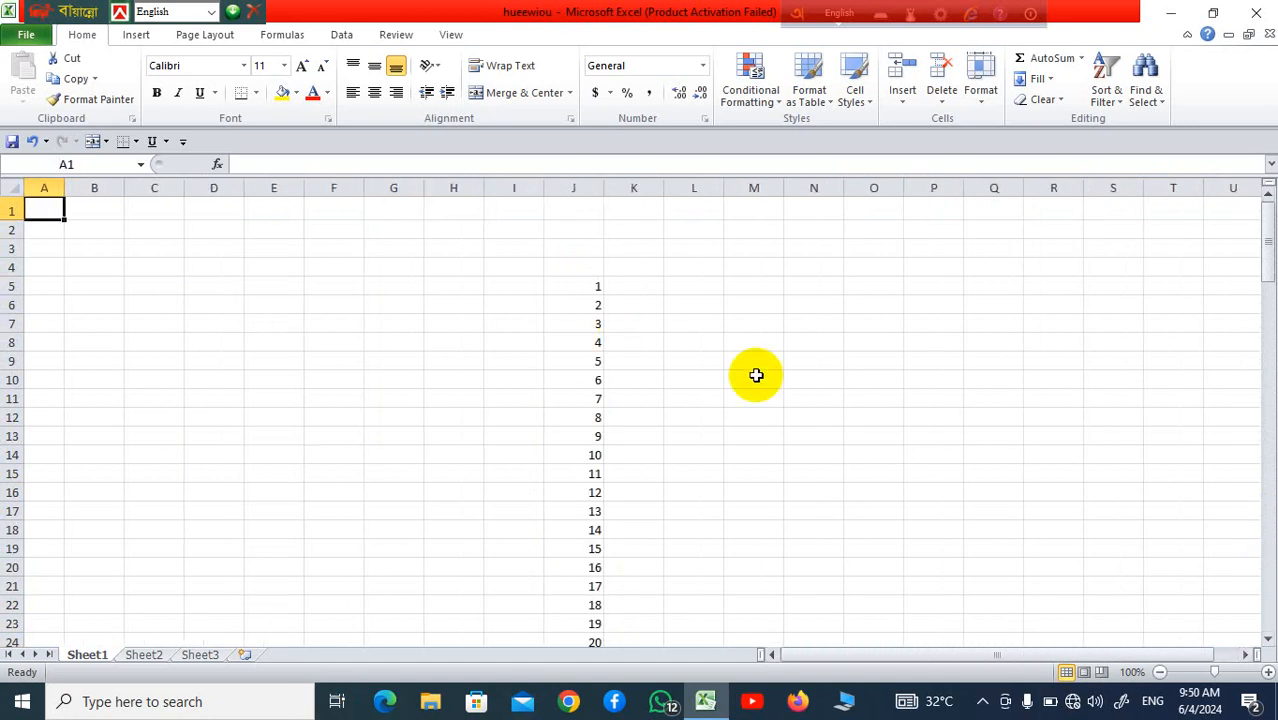
# Open Sheet2 and Sheet3 in turn to look at the workbook's other worksheets.
pyautogui.scroll(-5, 750, 374)
pyautogui.scroll(4, 757, 376)
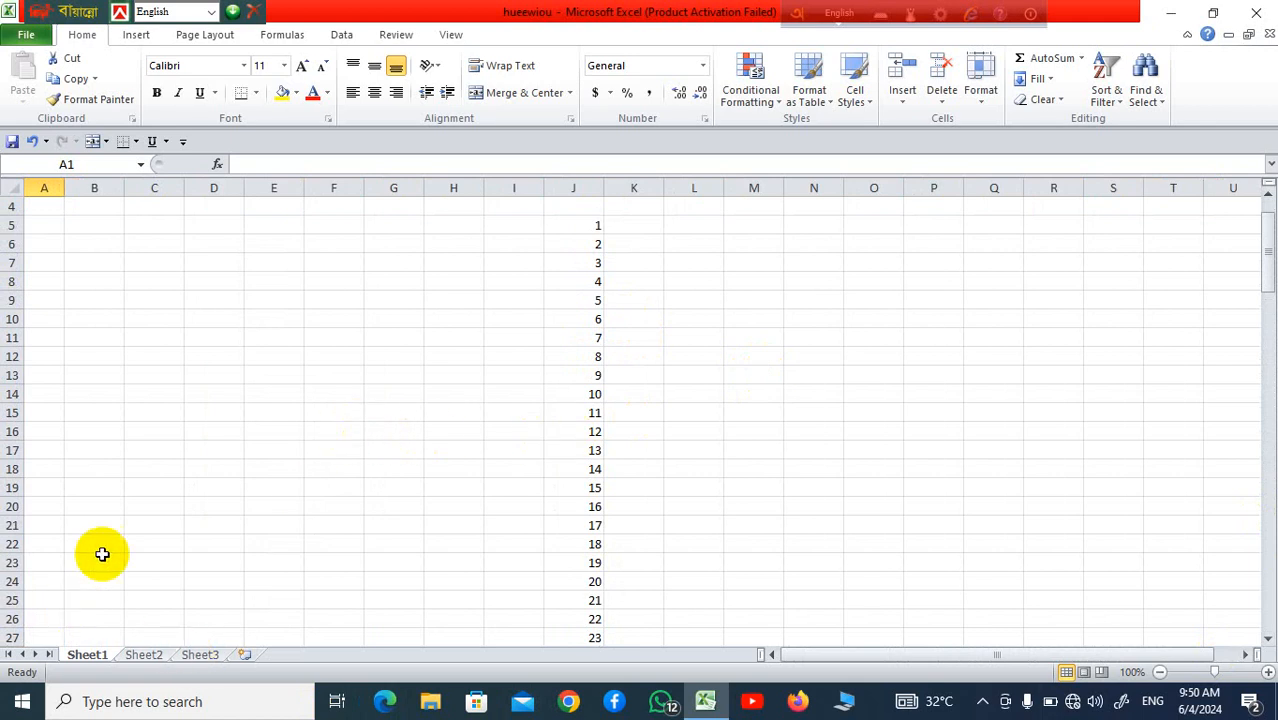
pyautogui.click(84, 265)
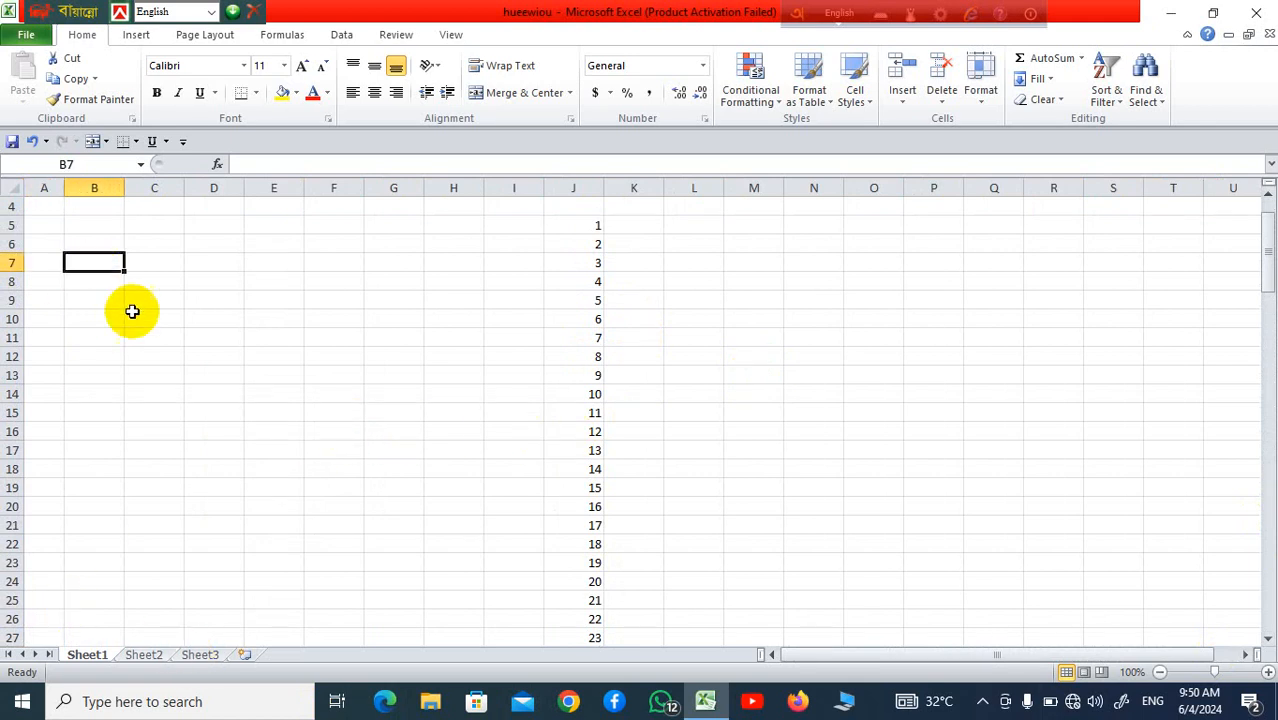
pyautogui.click(143, 655)
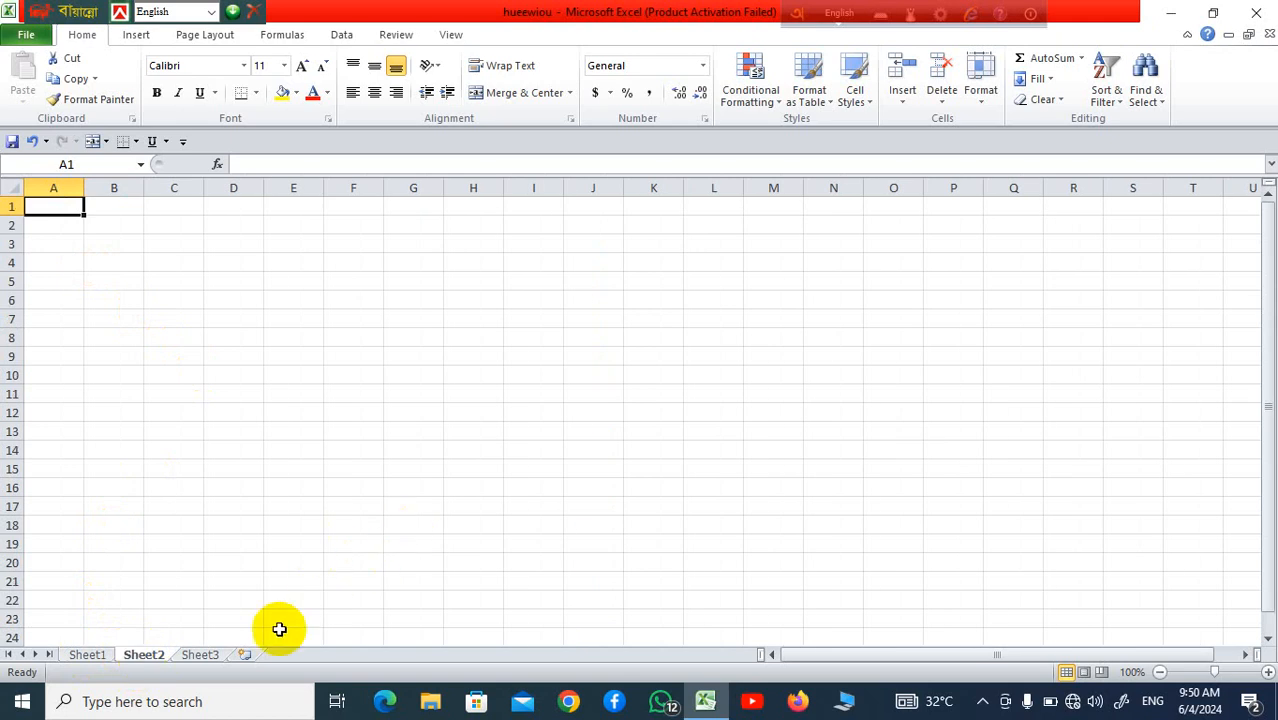
pyautogui.click(202, 655)
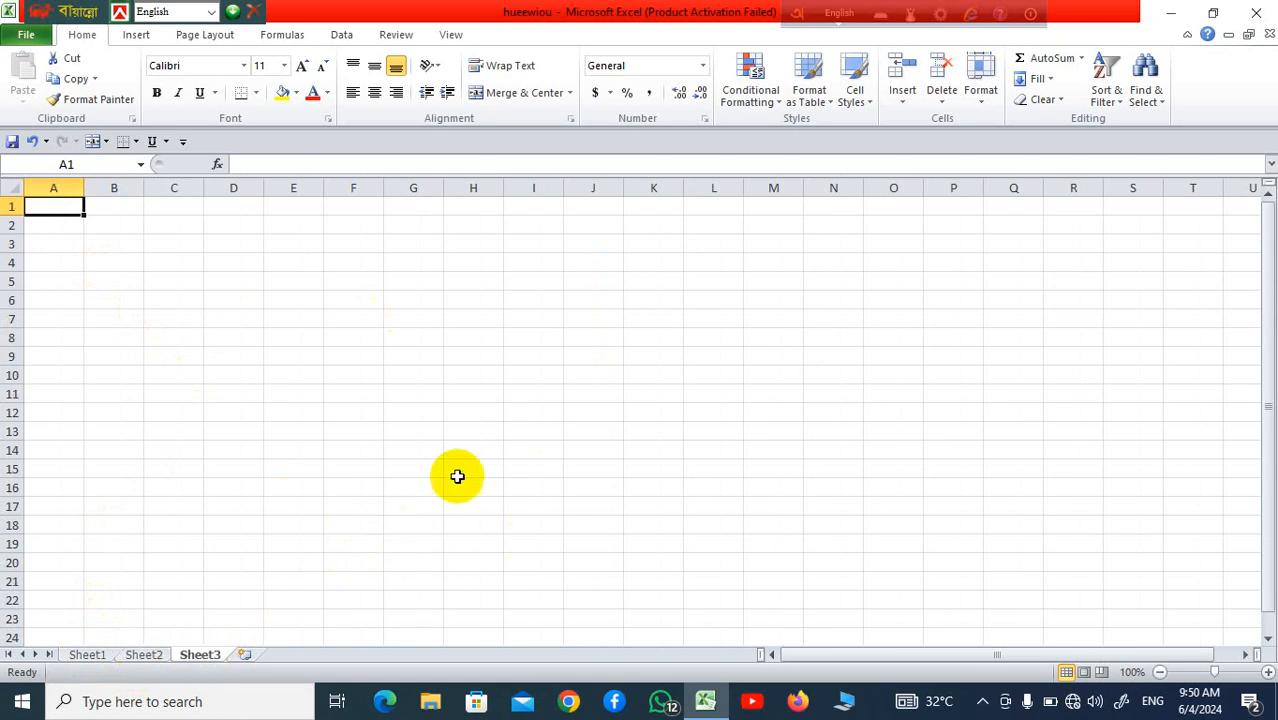
# Add four new blank worksheets after Sheet3.
pyautogui.click(247, 659)
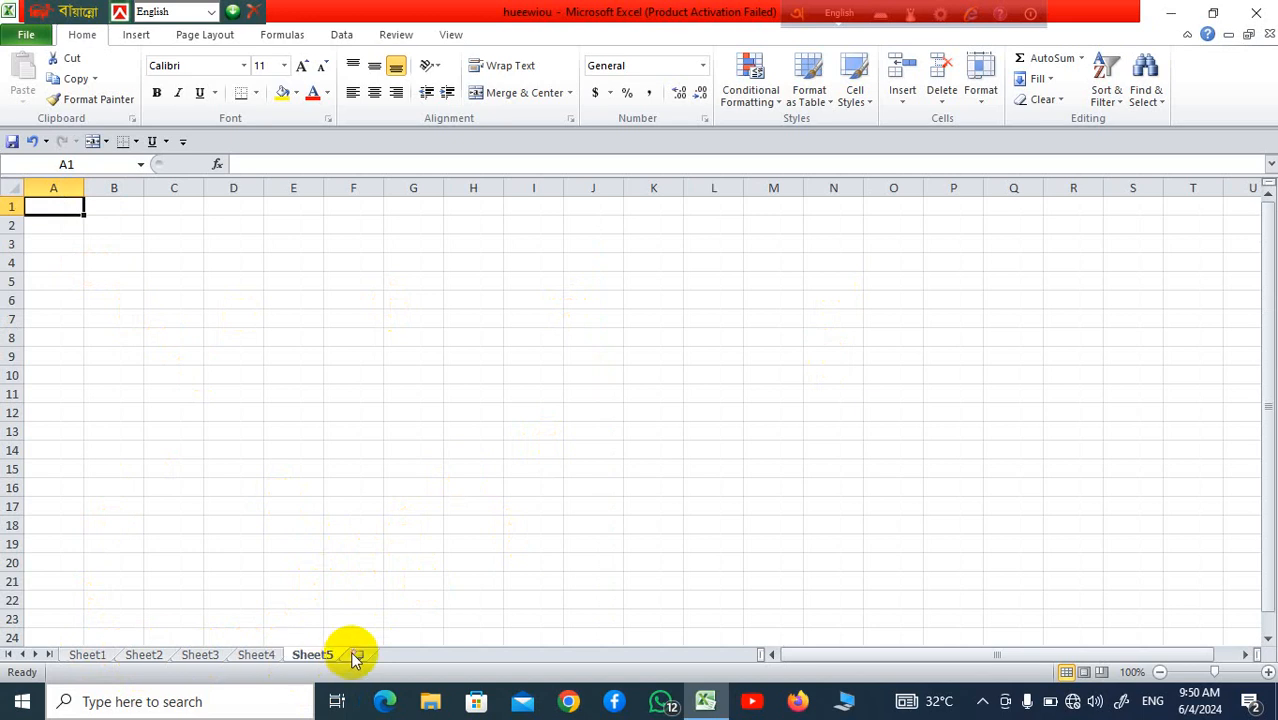
pyautogui.click(358, 656)
pyautogui.click(414, 656)
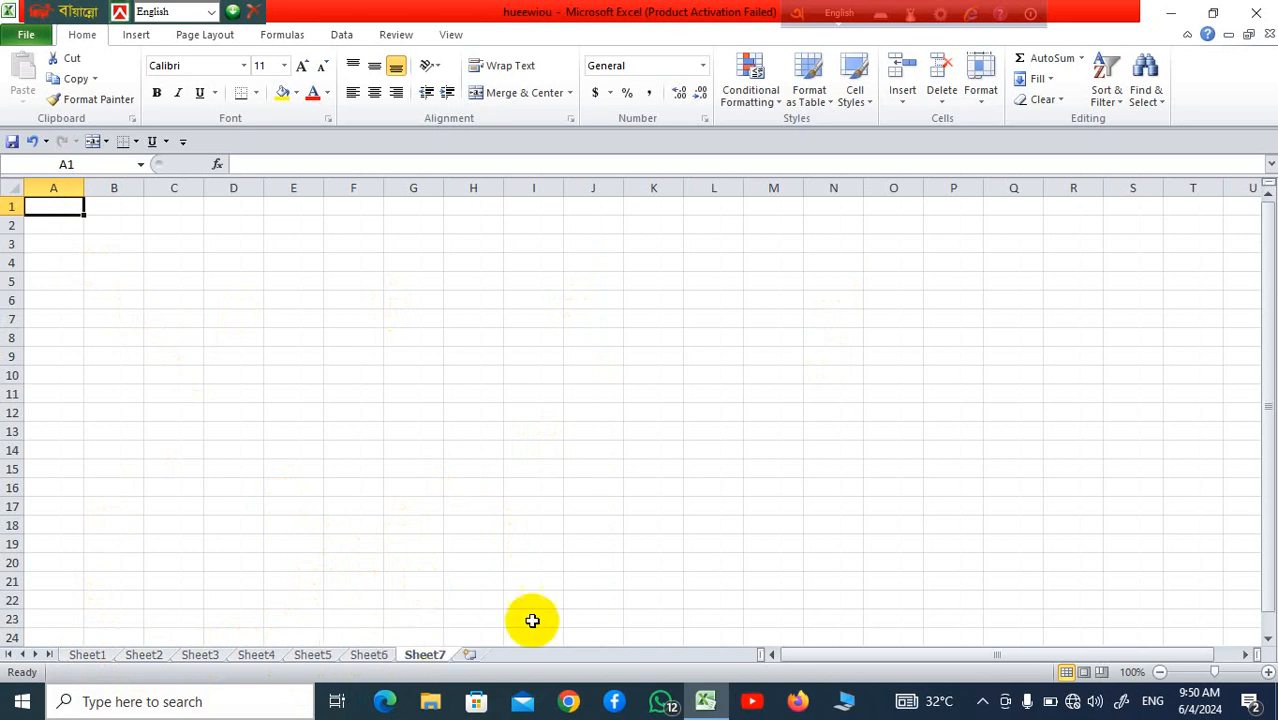
pyautogui.click(746, 488)
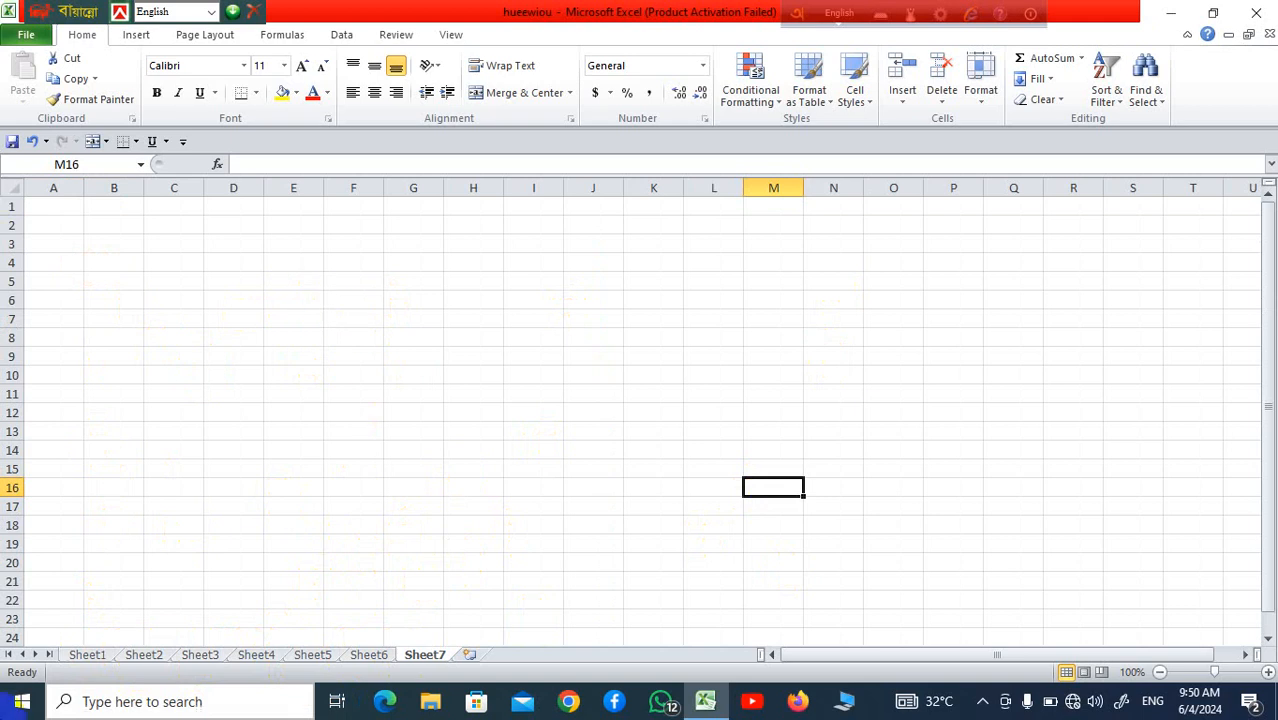
# On Sheet1, enter 1 in cell K5 and 2 in cell K6 beside the existing number series.
pyautogui.click(88, 655)
pyautogui.click(793, 416)
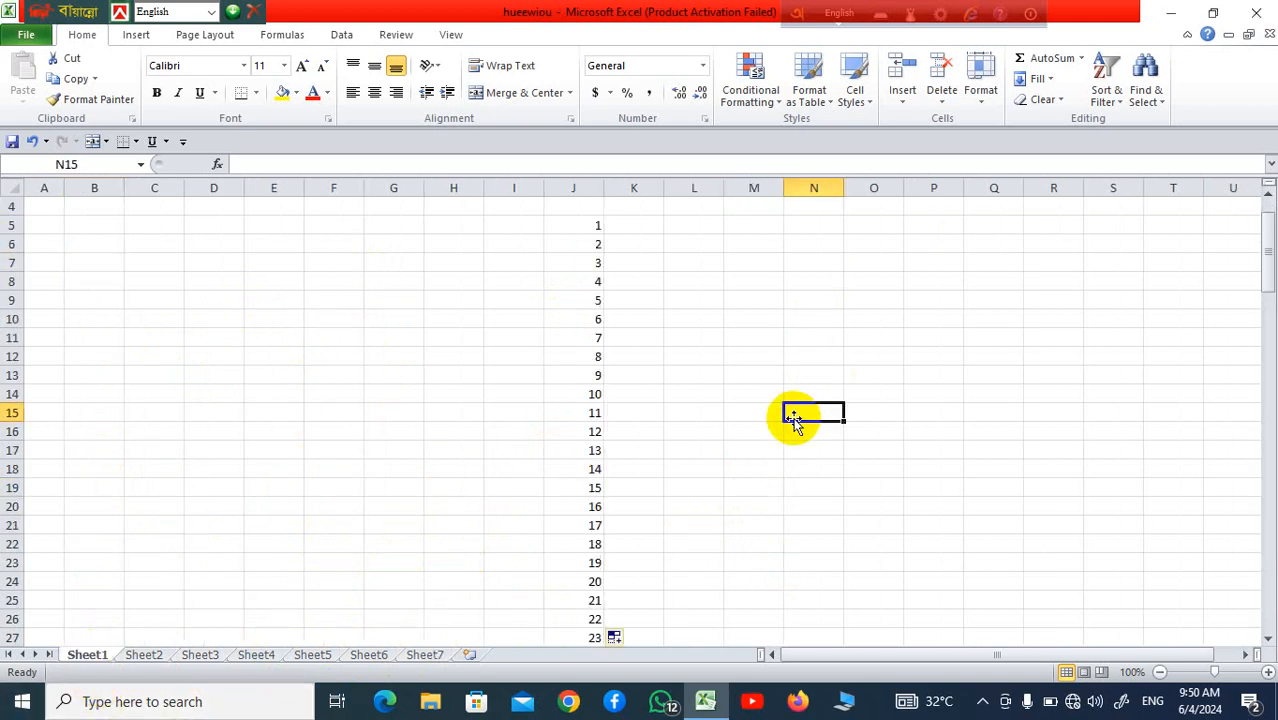
pyautogui.click(631, 226)
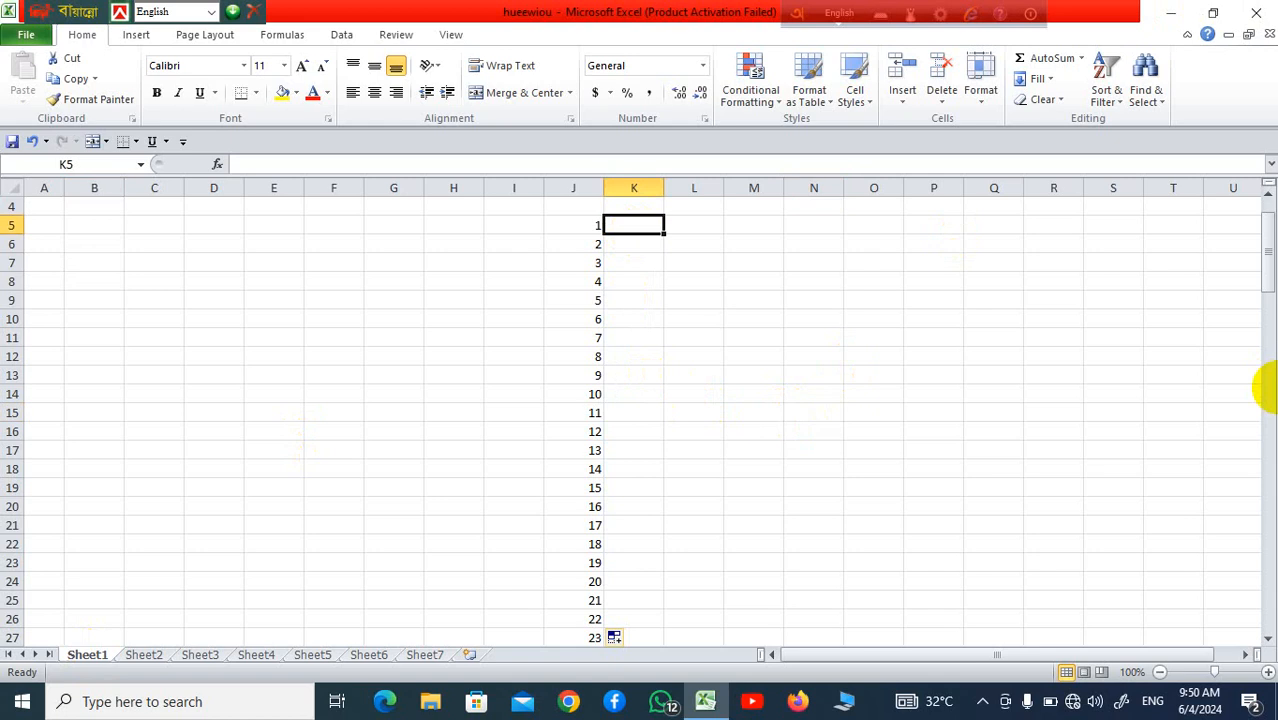
pyautogui.write('1')
pyautogui.press('Return')
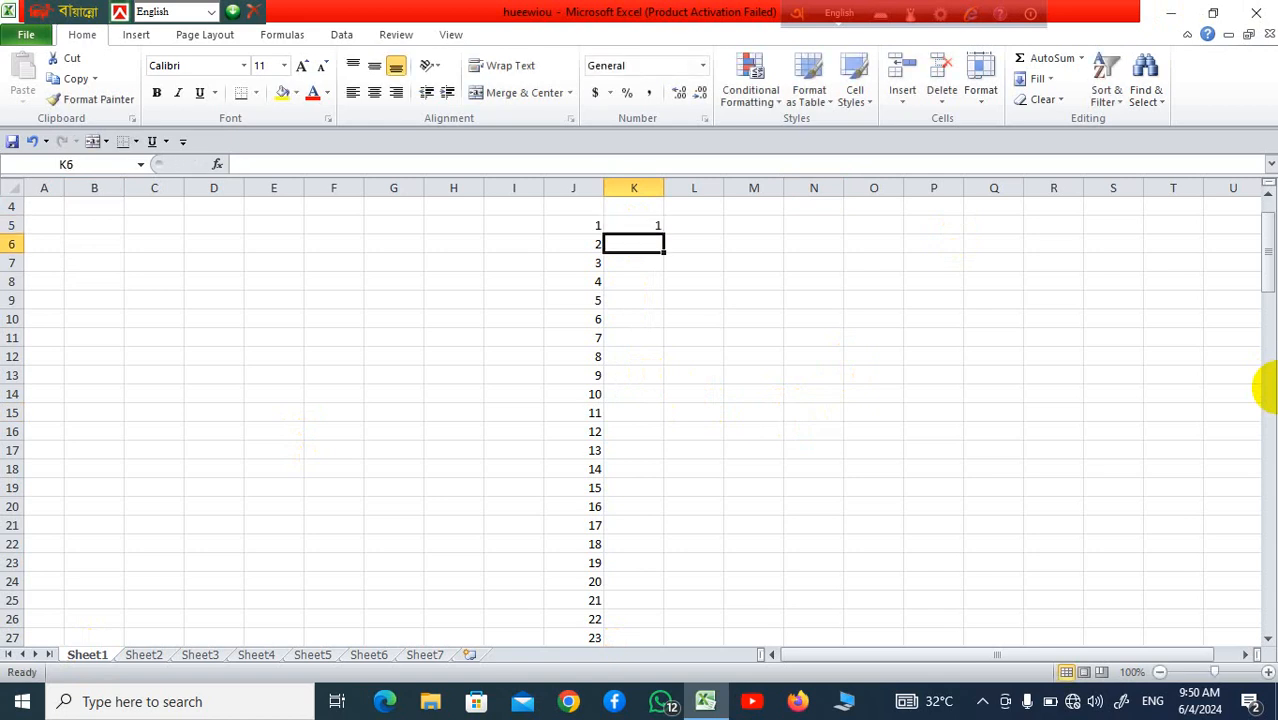
pyautogui.write('2')
pyautogui.click(1112, 206)
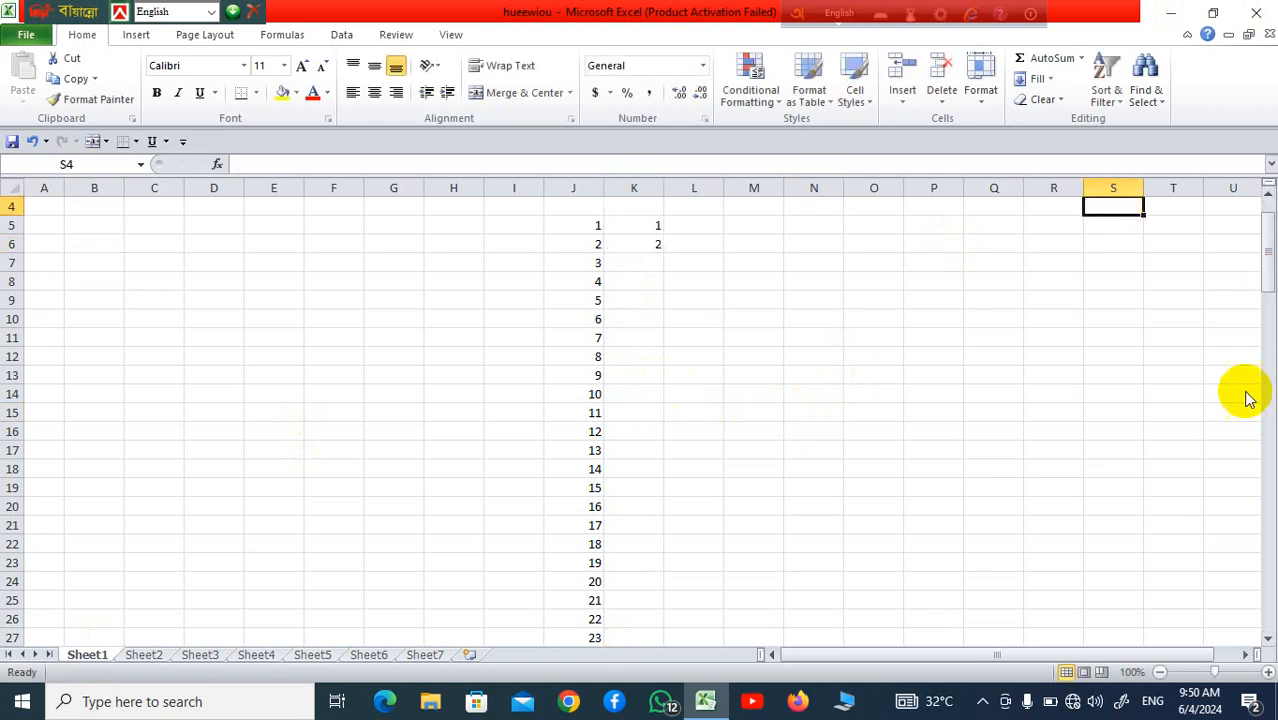
# Fill the number series from K5:K6 down column K to row 127.
pyautogui.click(652, 226)
pyautogui.moveTo(652, 226); pyautogui.dragTo(652, 240)
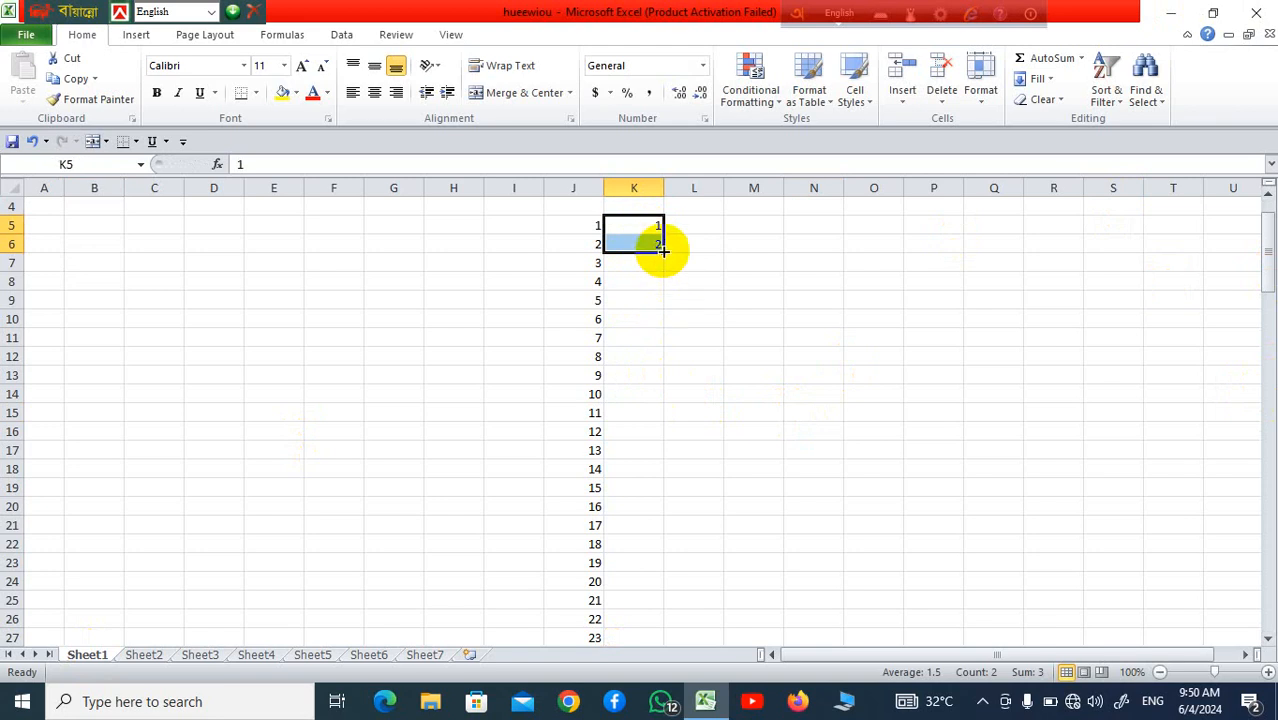
pyautogui.moveTo(662, 250); pyautogui.dragTo(773, 718)
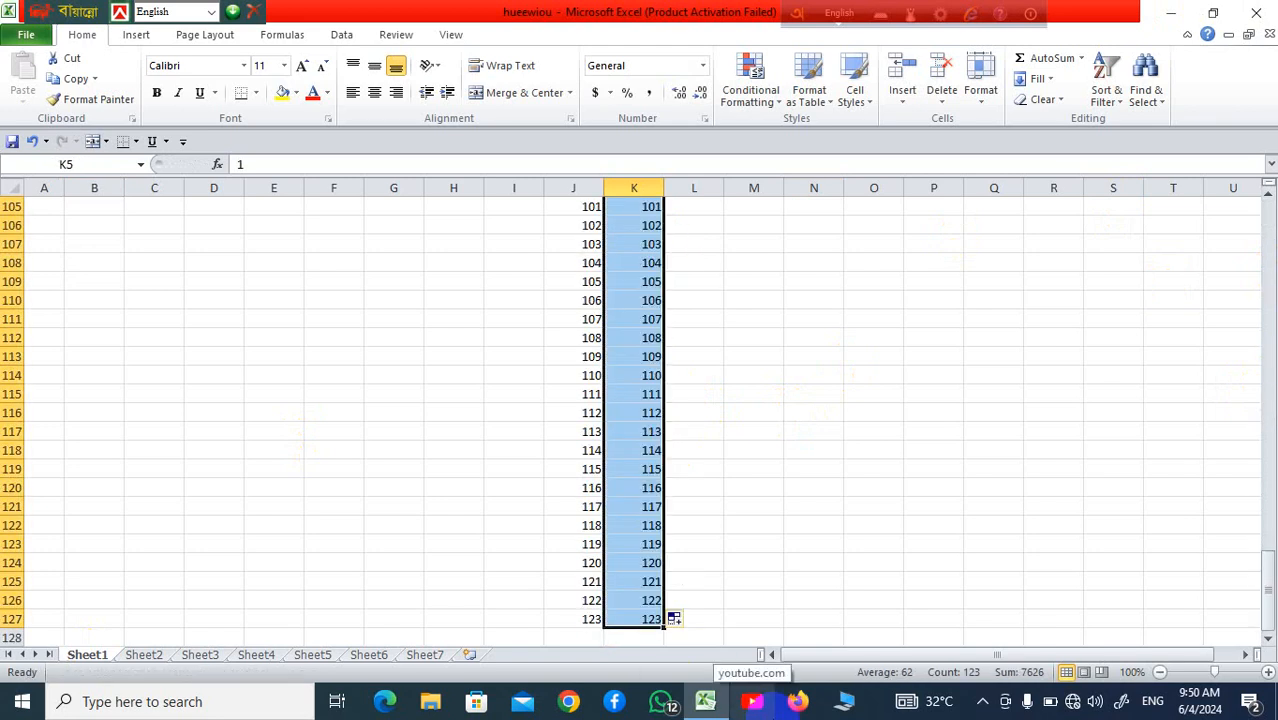
pyautogui.scroll(20, 1021, 331)
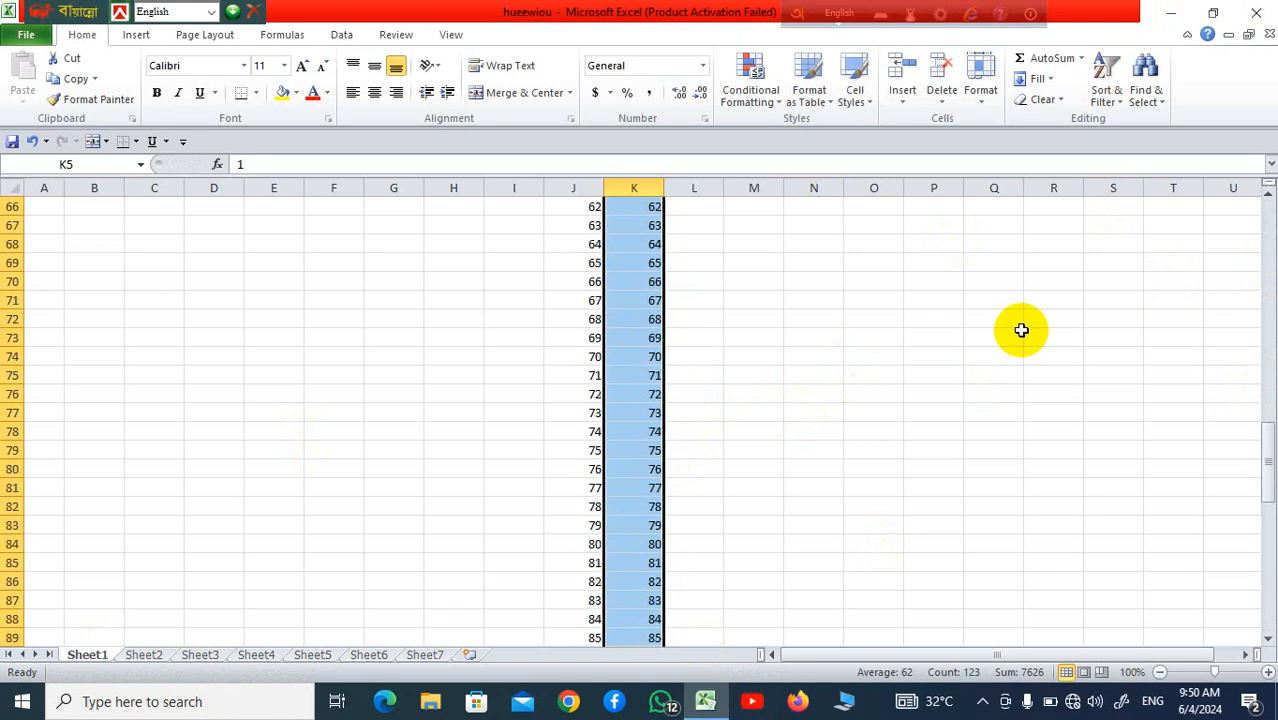
pyautogui.scroll(4, 1020, 326)
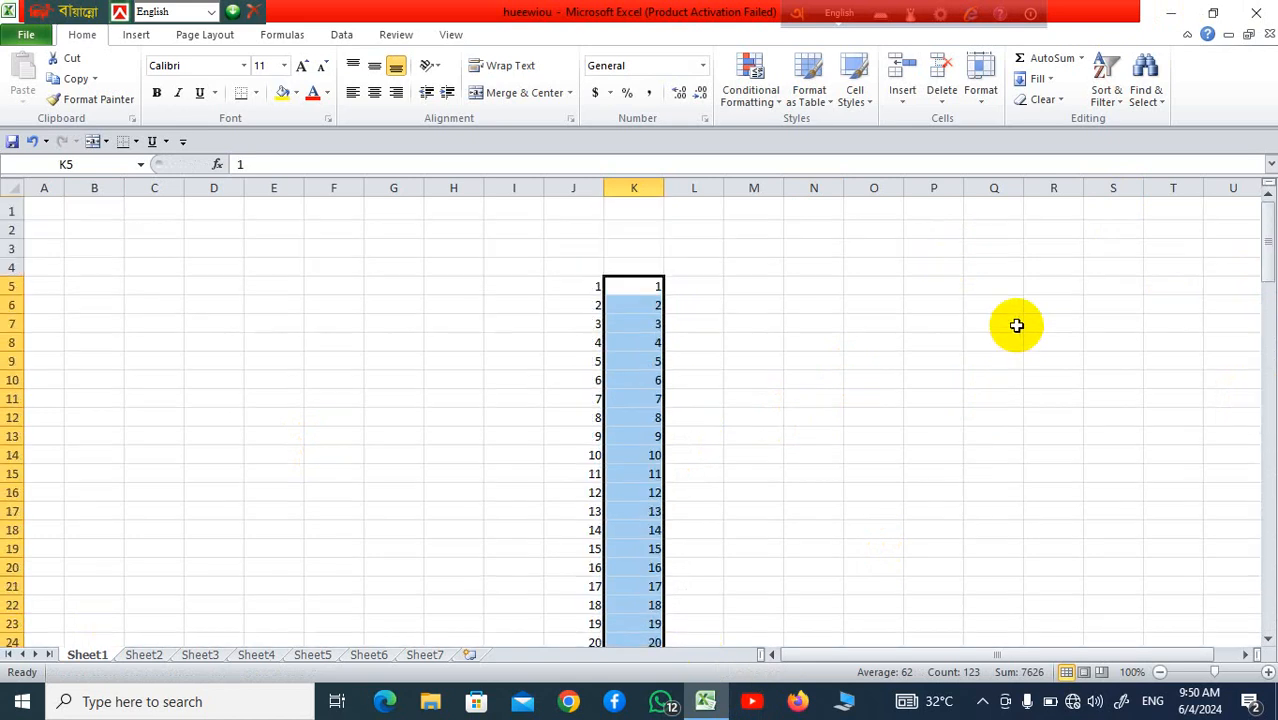
# Enter the formula =J5+K5 in cell L5 to add the two numbers in row 5.
pyautogui.click(754, 380)
pyautogui.click(693, 287)
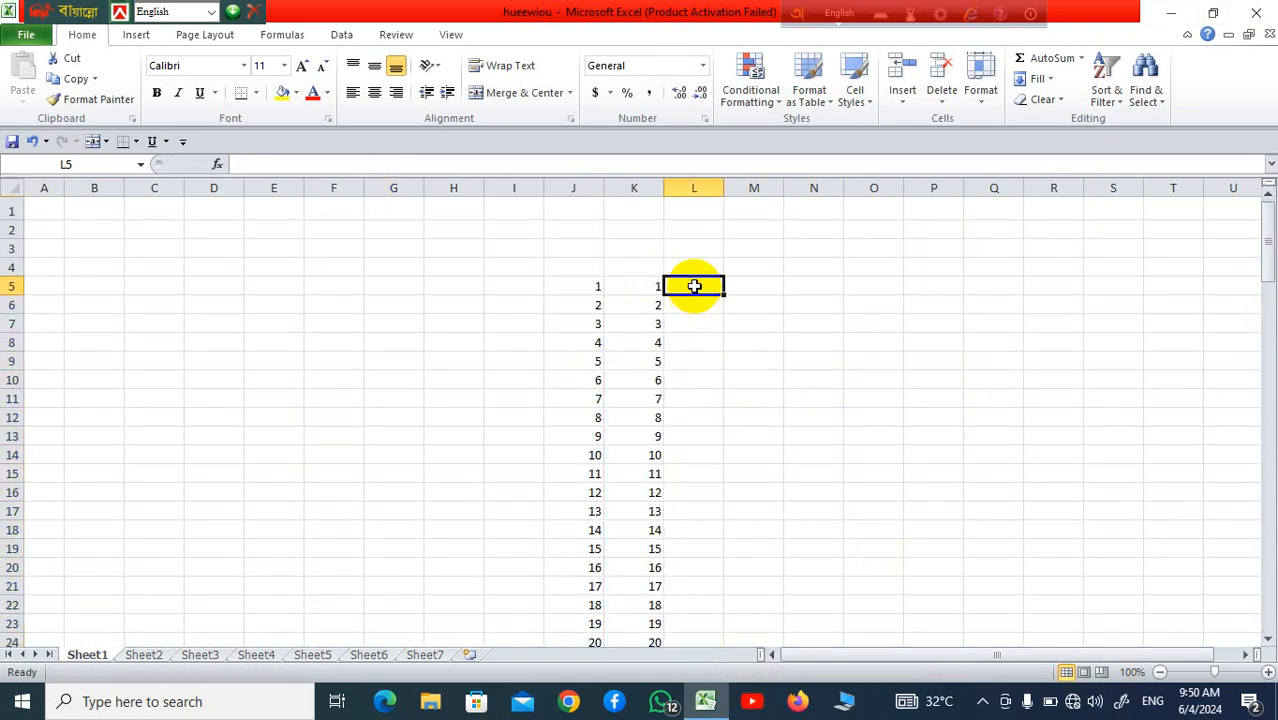
pyautogui.write('=')
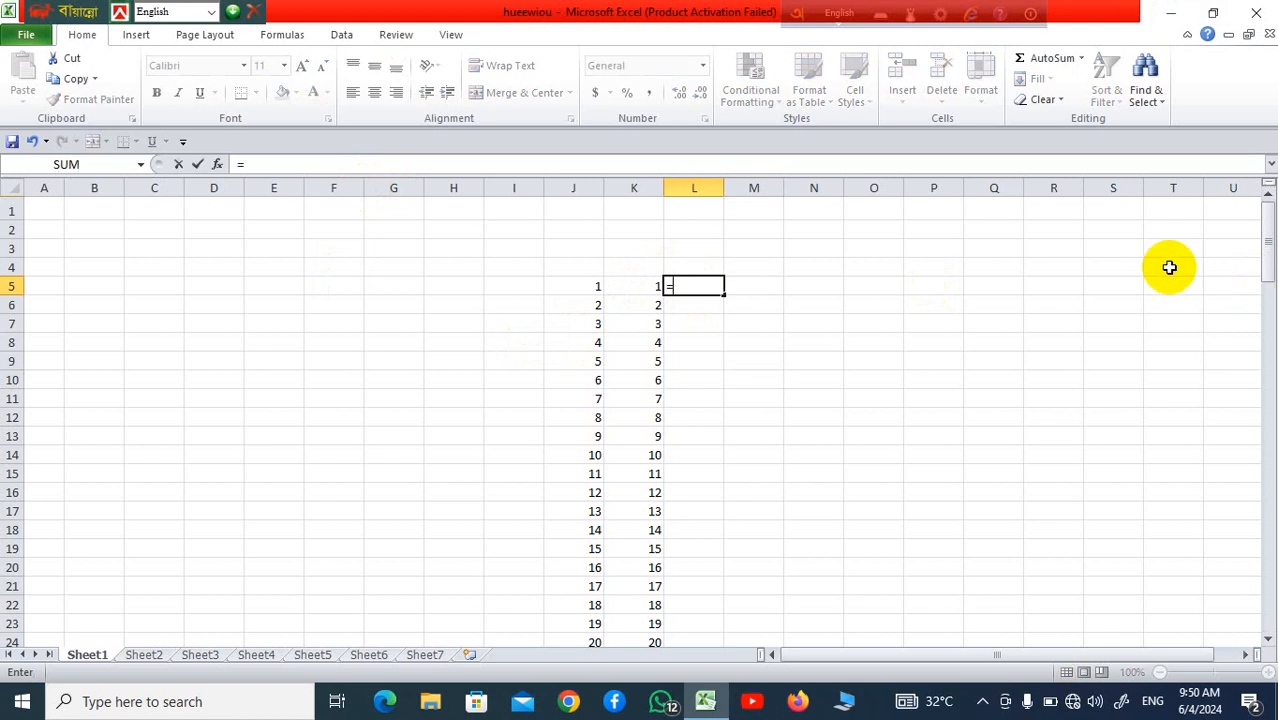
pyautogui.click(575, 290)
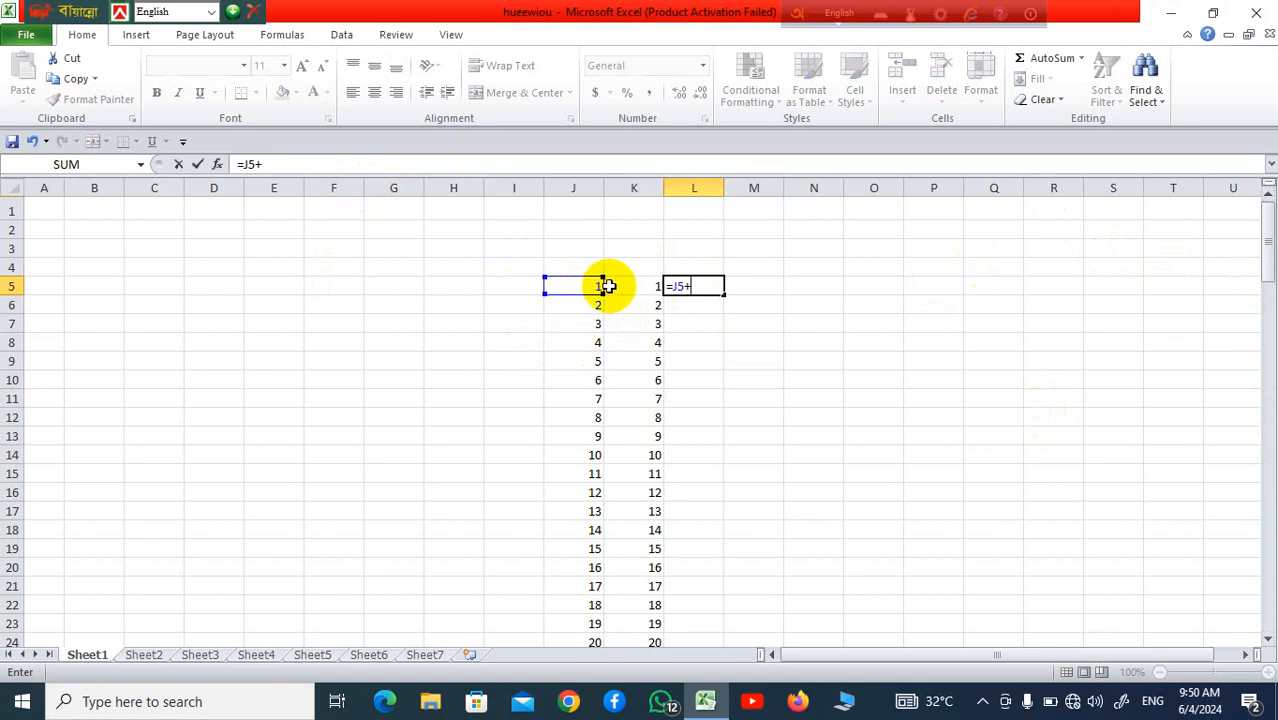
pyautogui.click(614, 286)
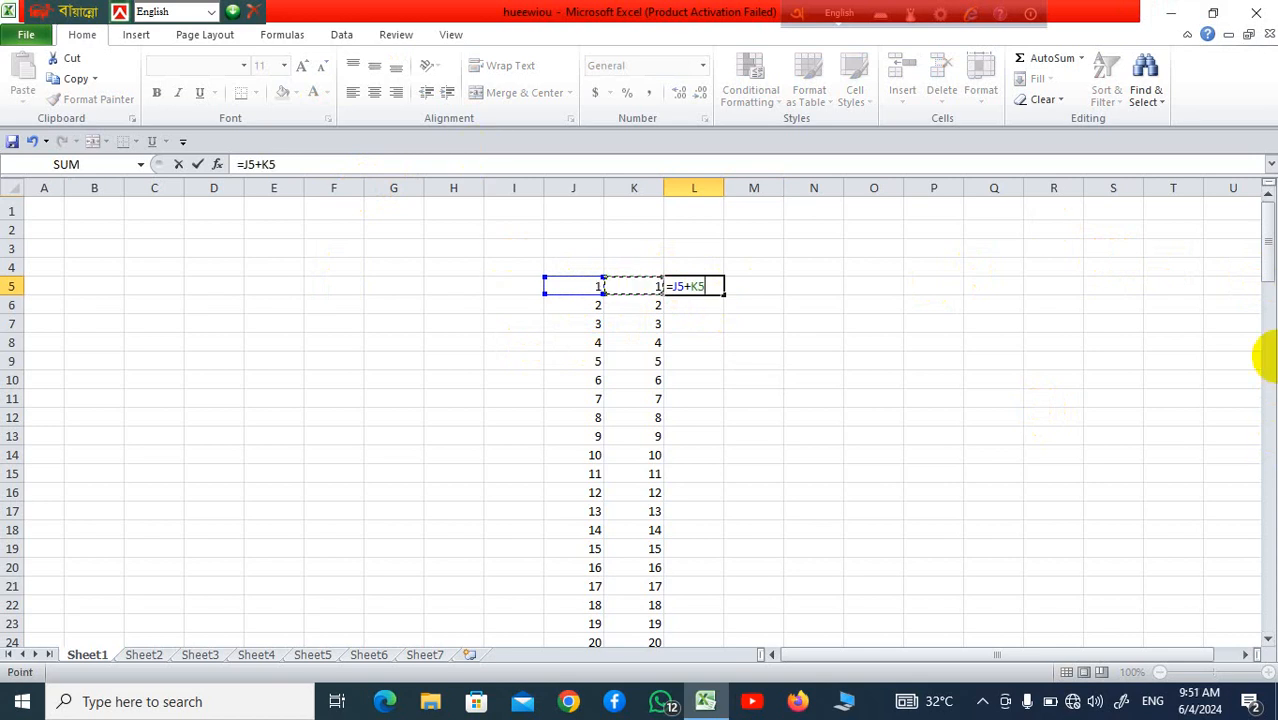
pyautogui.press('Return')
# Check the row 5 cells and fill the addition formula from L5 down to L117.
pyautogui.click(582, 286)
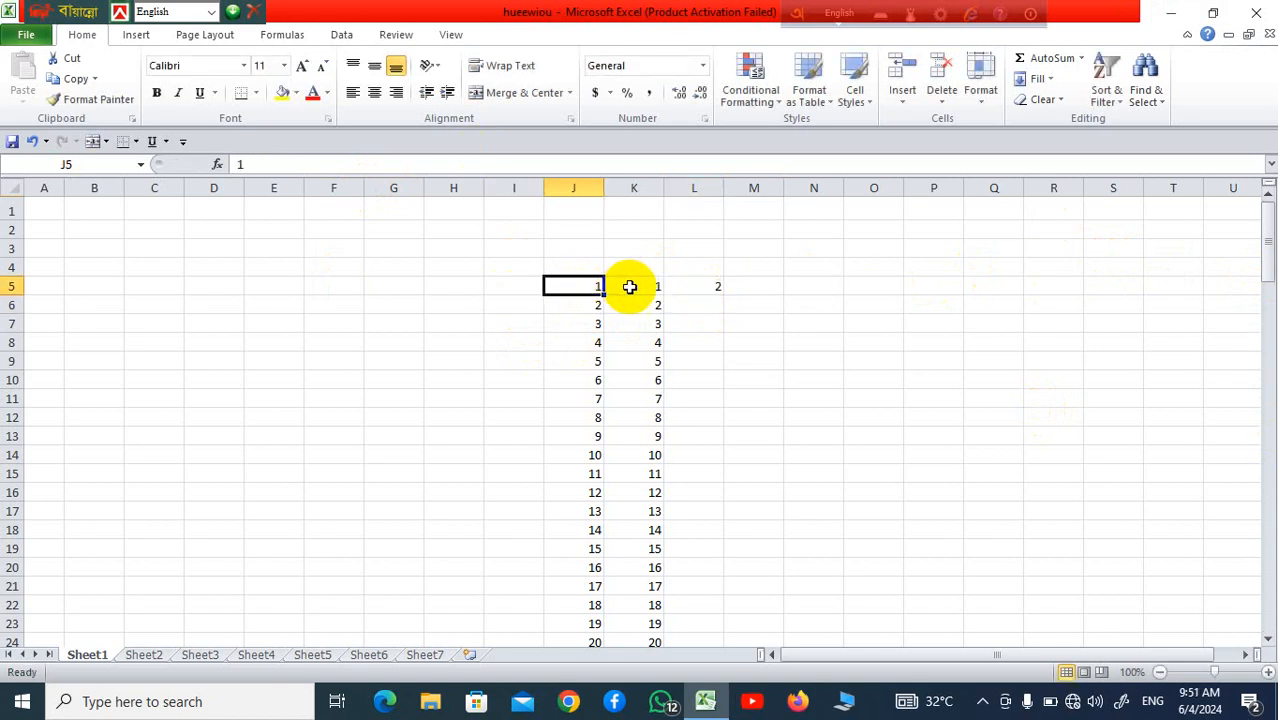
pyautogui.click(629, 287)
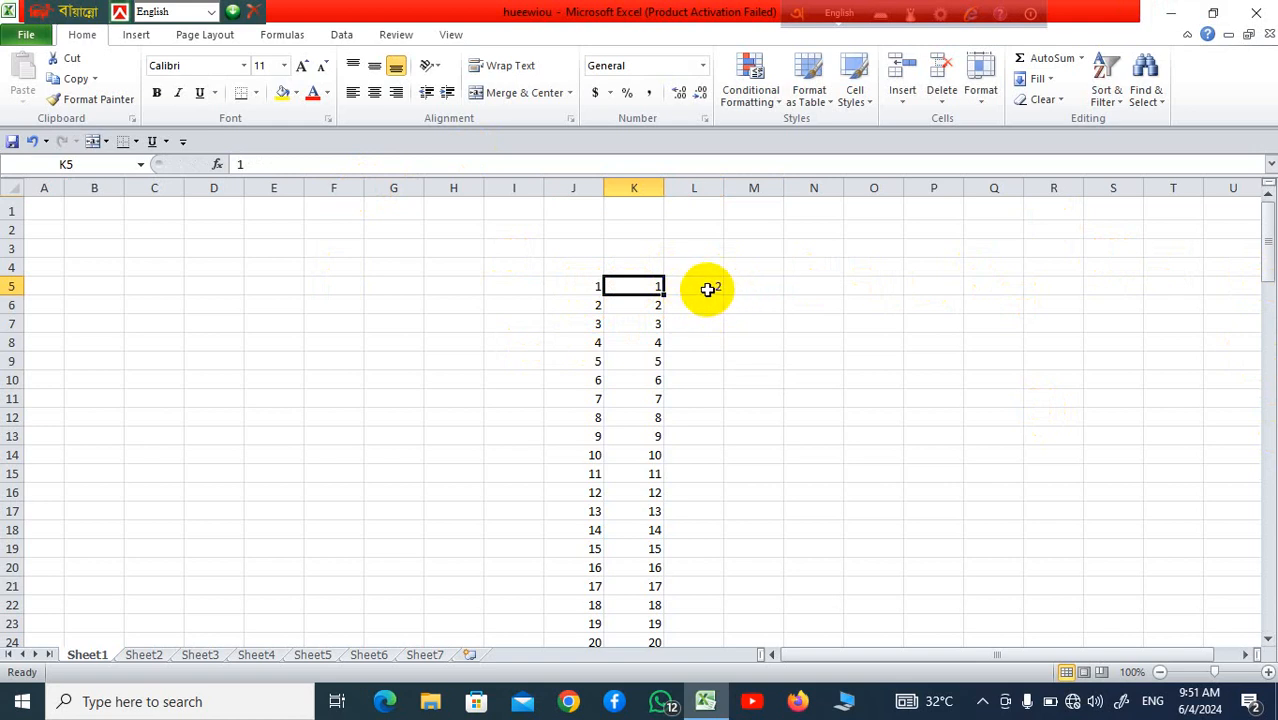
pyautogui.click(706, 286)
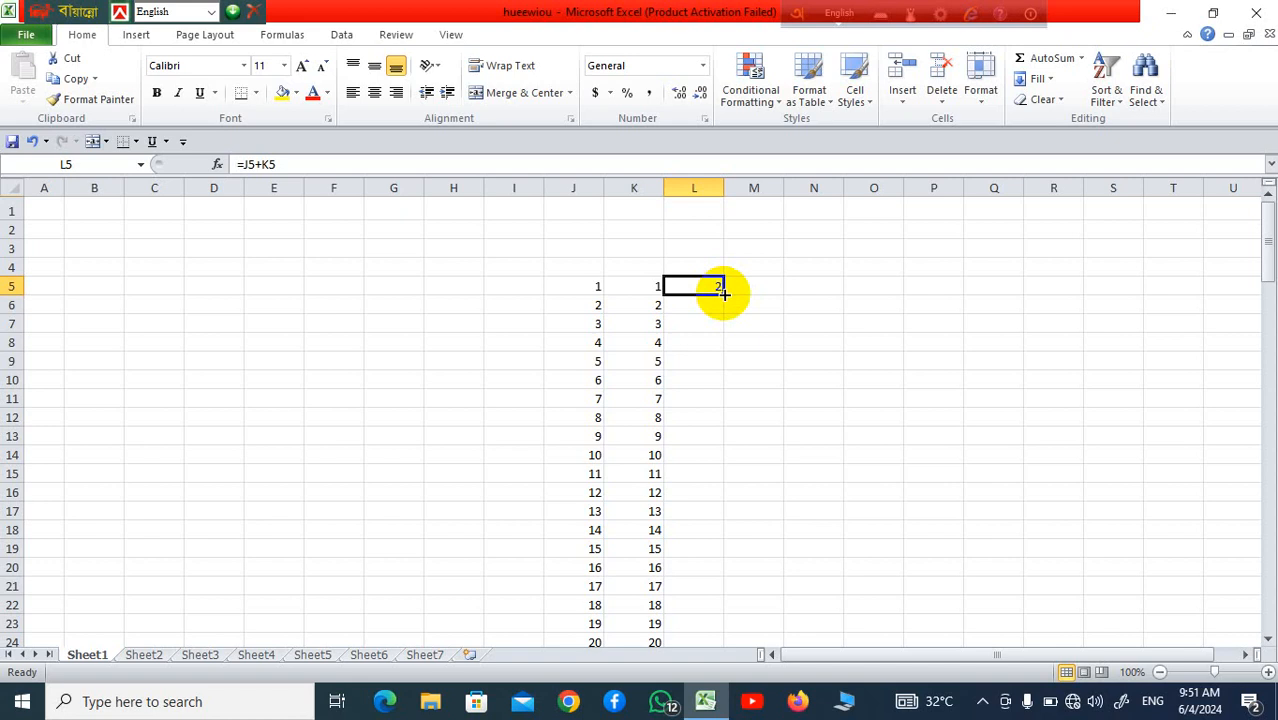
pyautogui.moveTo(724, 293); pyautogui.dragTo(815, 700)
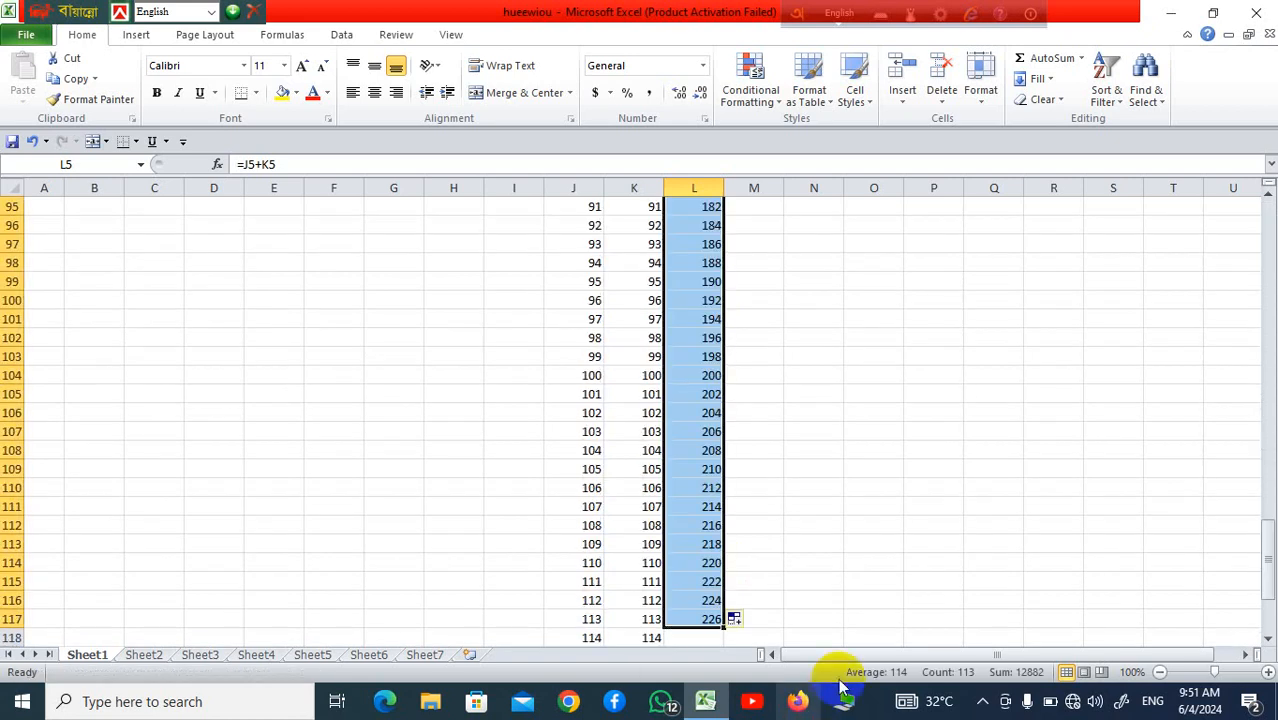
# Look through the filled sums and clear the formulas from L5:L117.
pyautogui.scroll(-4, 836, 678)
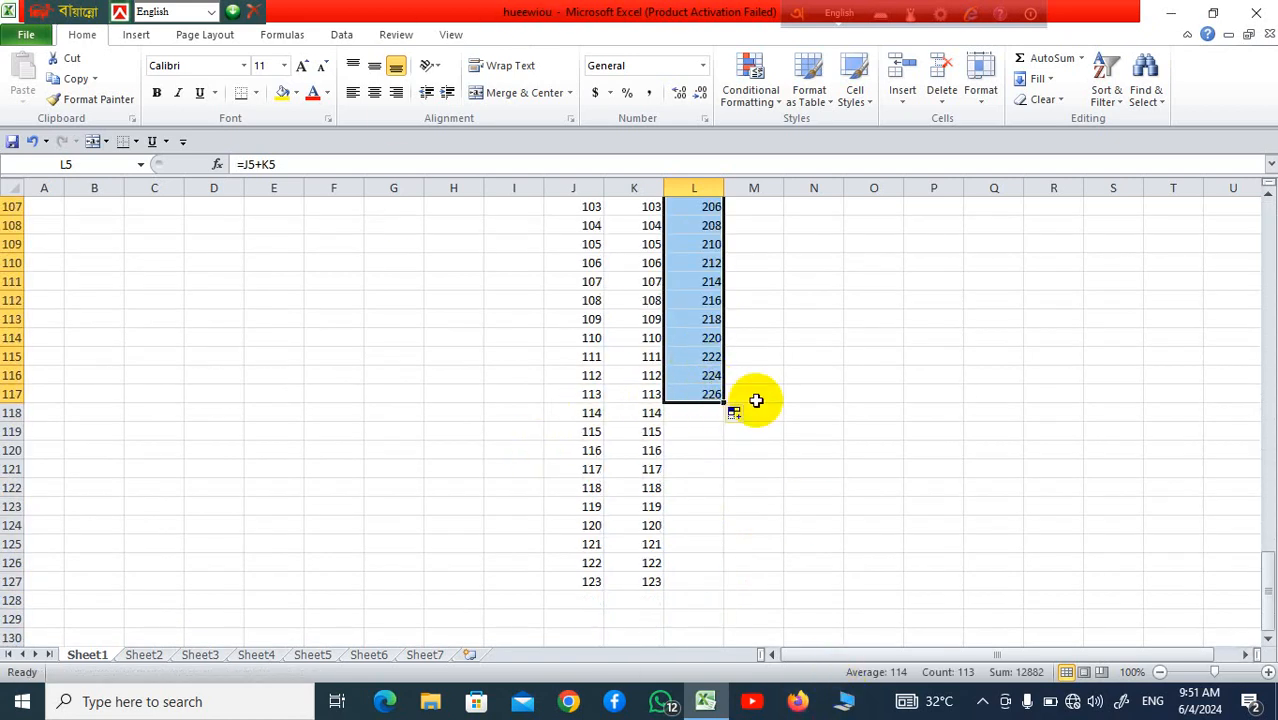
pyautogui.scroll(13, 757, 396)
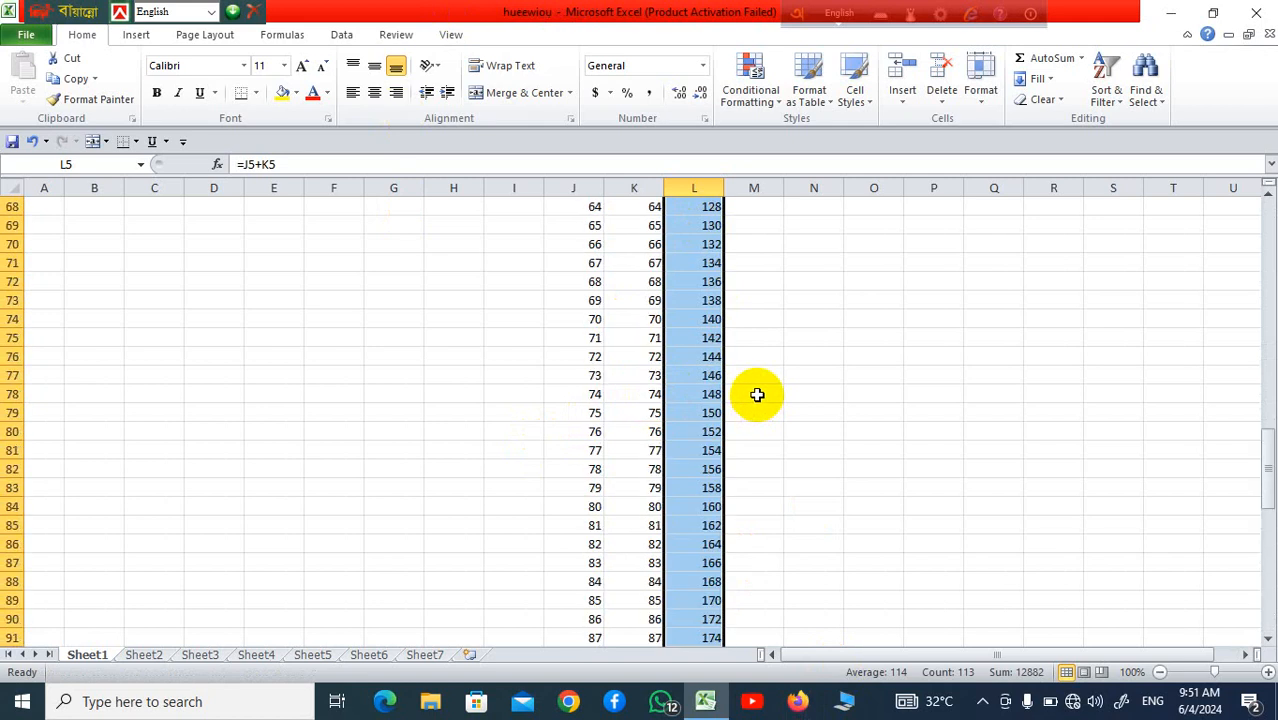
pyautogui.scroll(20, 757, 396)
pyautogui.press('Delete')
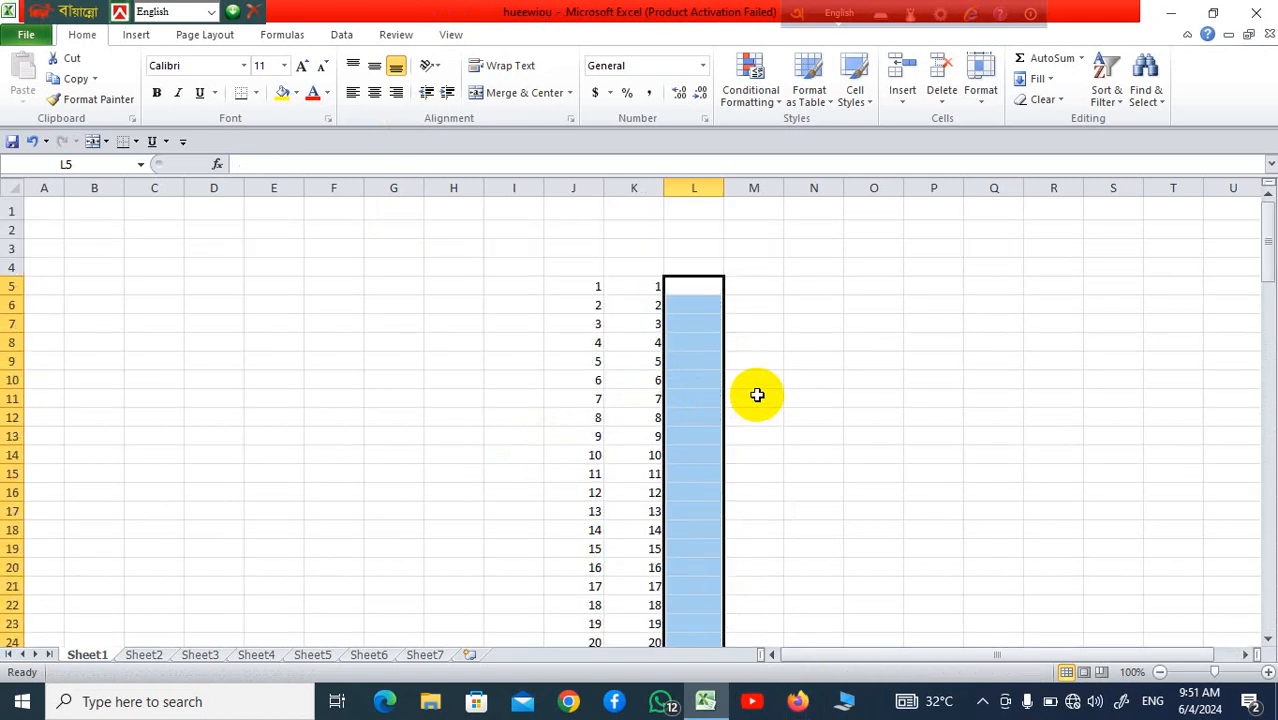
pyautogui.click(887, 345)
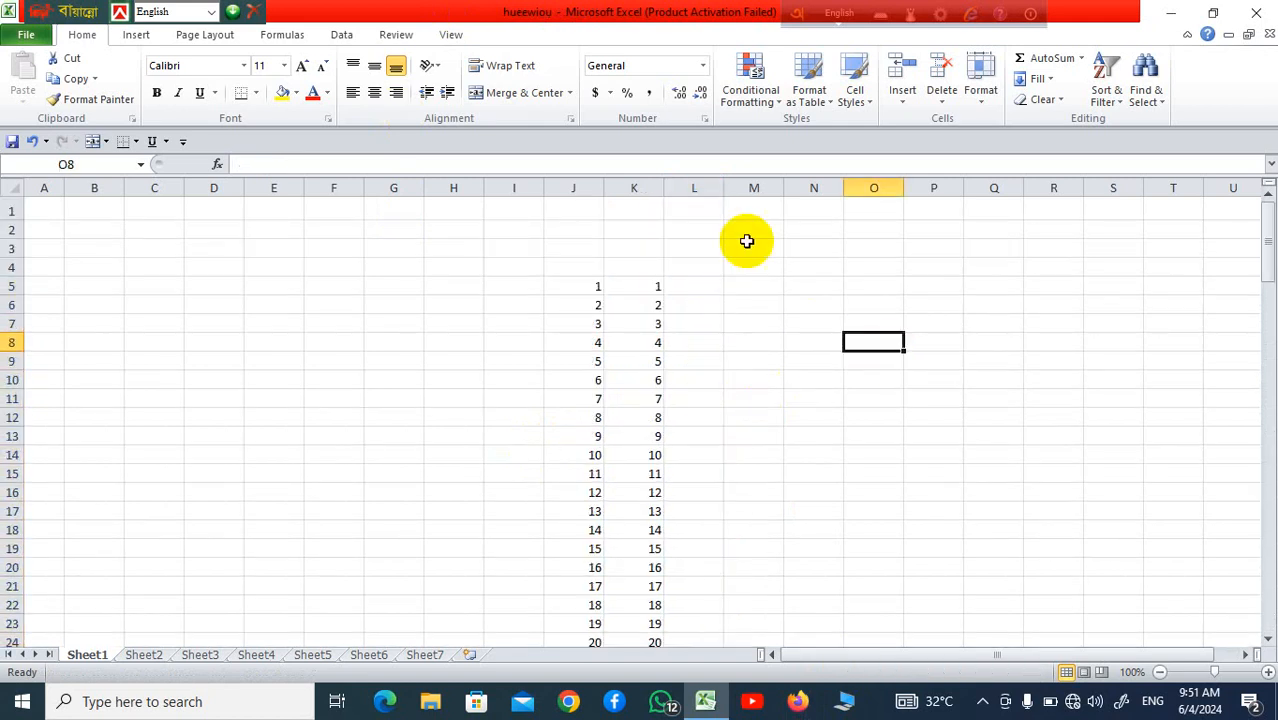
# Re-enter the addition formula =J5+K5 in the emptied cell L5.
pyautogui.click(702, 287)
pyautogui.write('==')
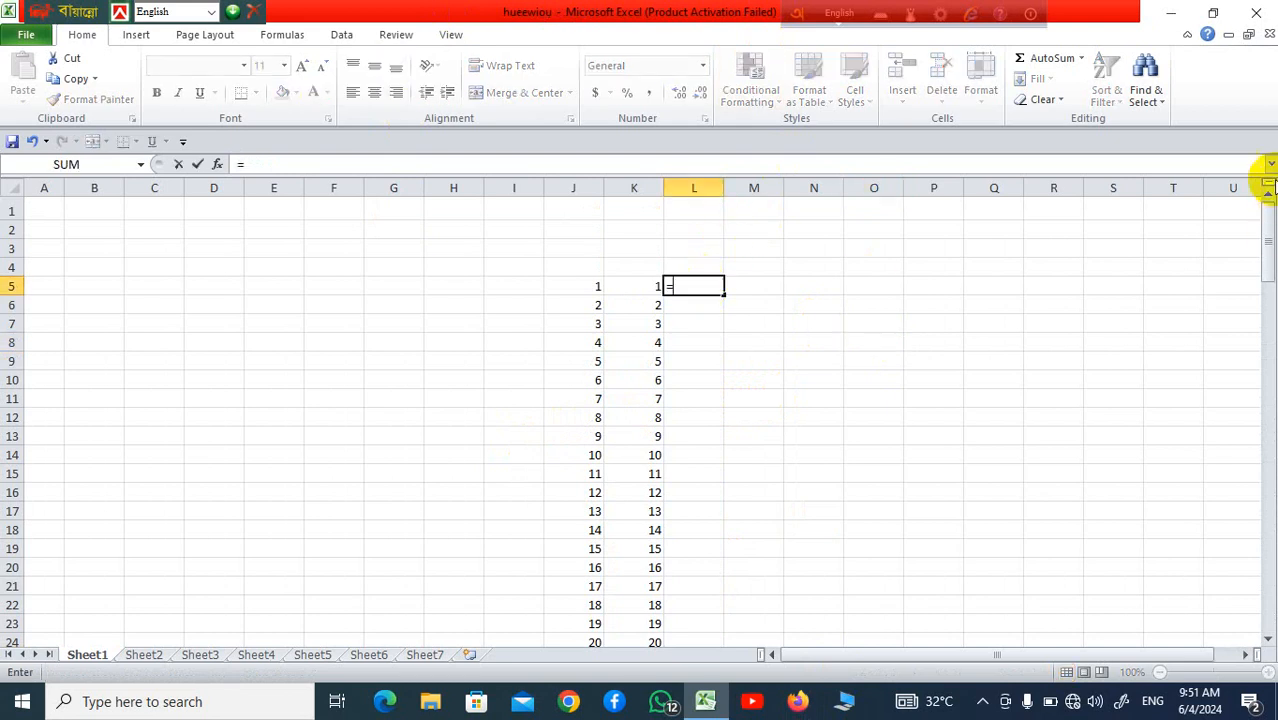
pyautogui.click(590, 286)
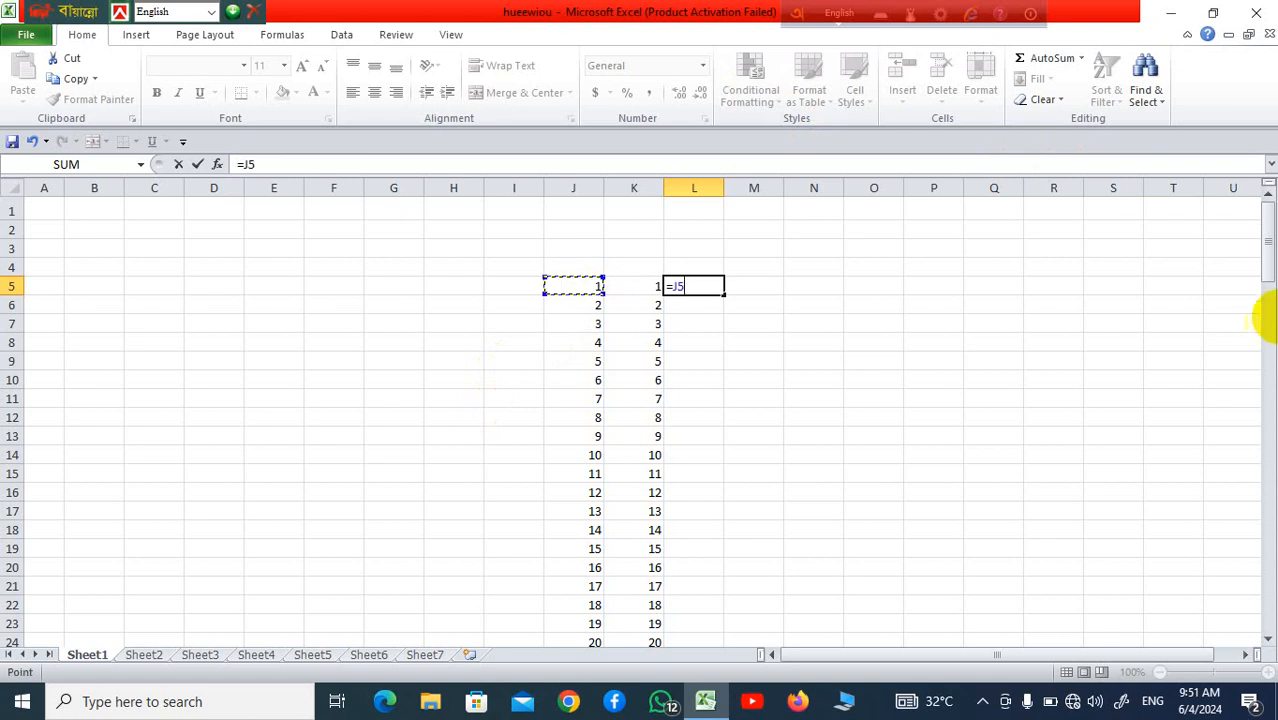
pyautogui.write('+')
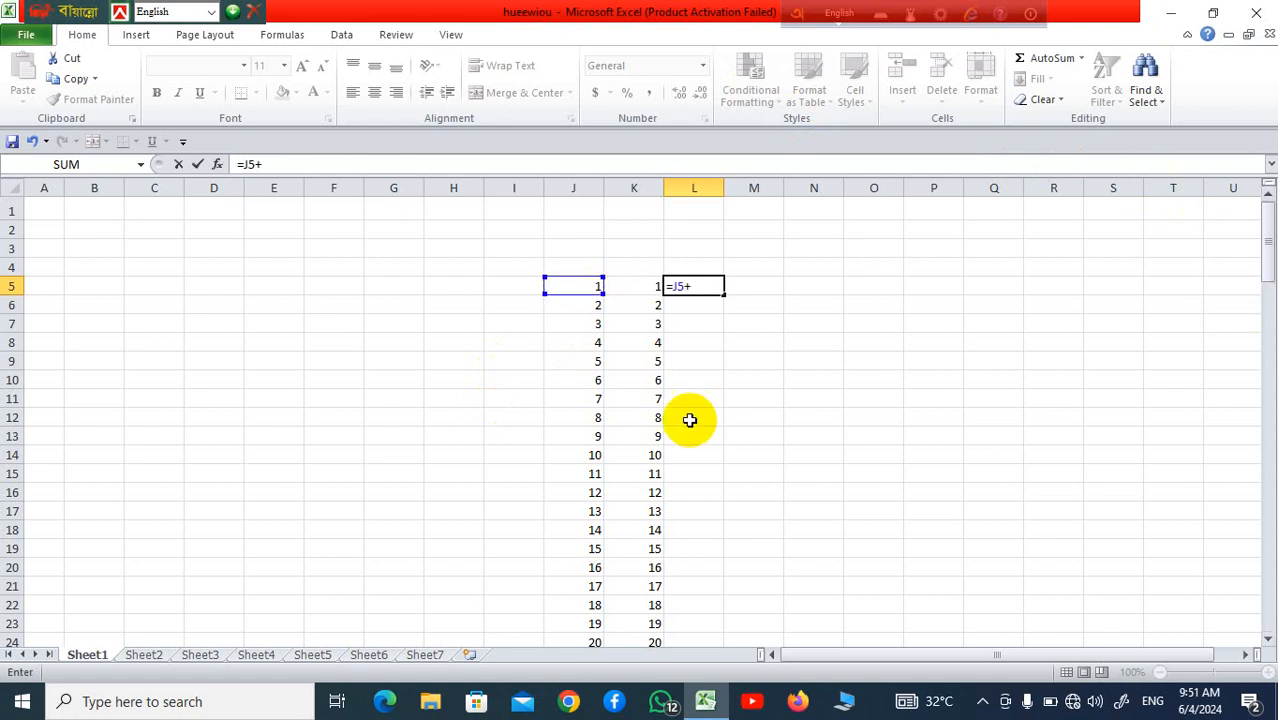
pyautogui.click(632, 286)
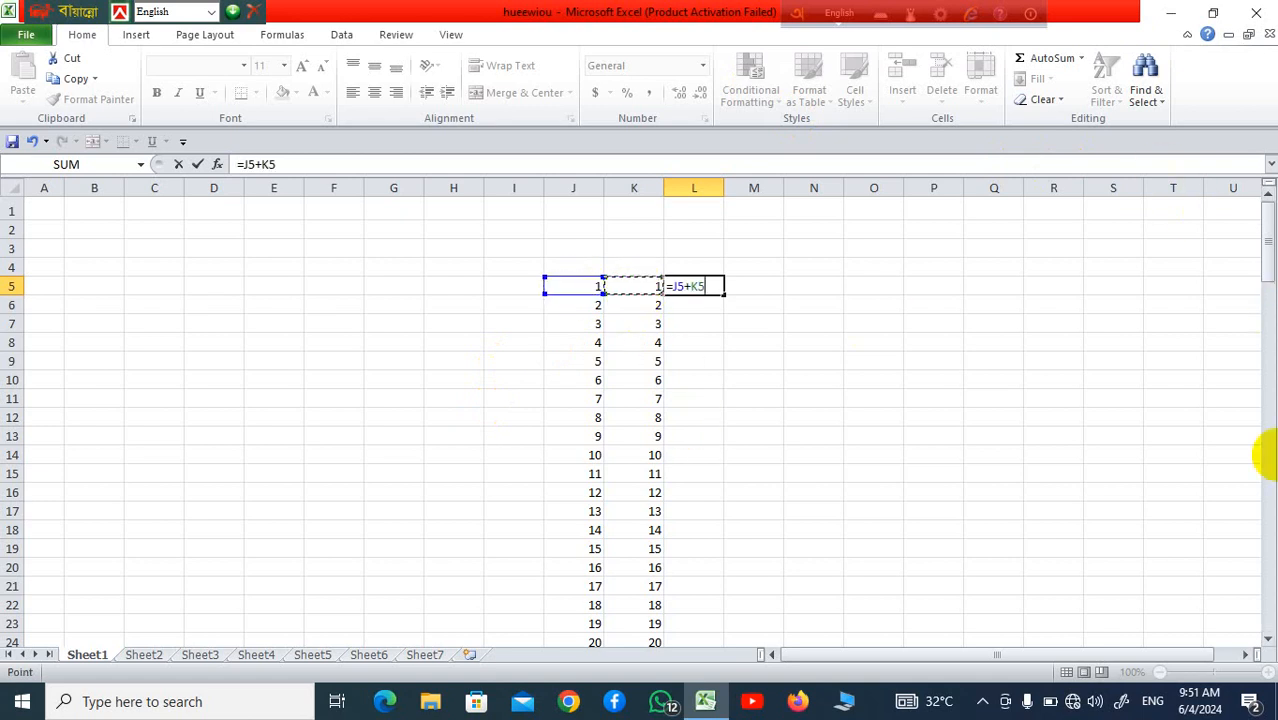
pyautogui.press('Return')
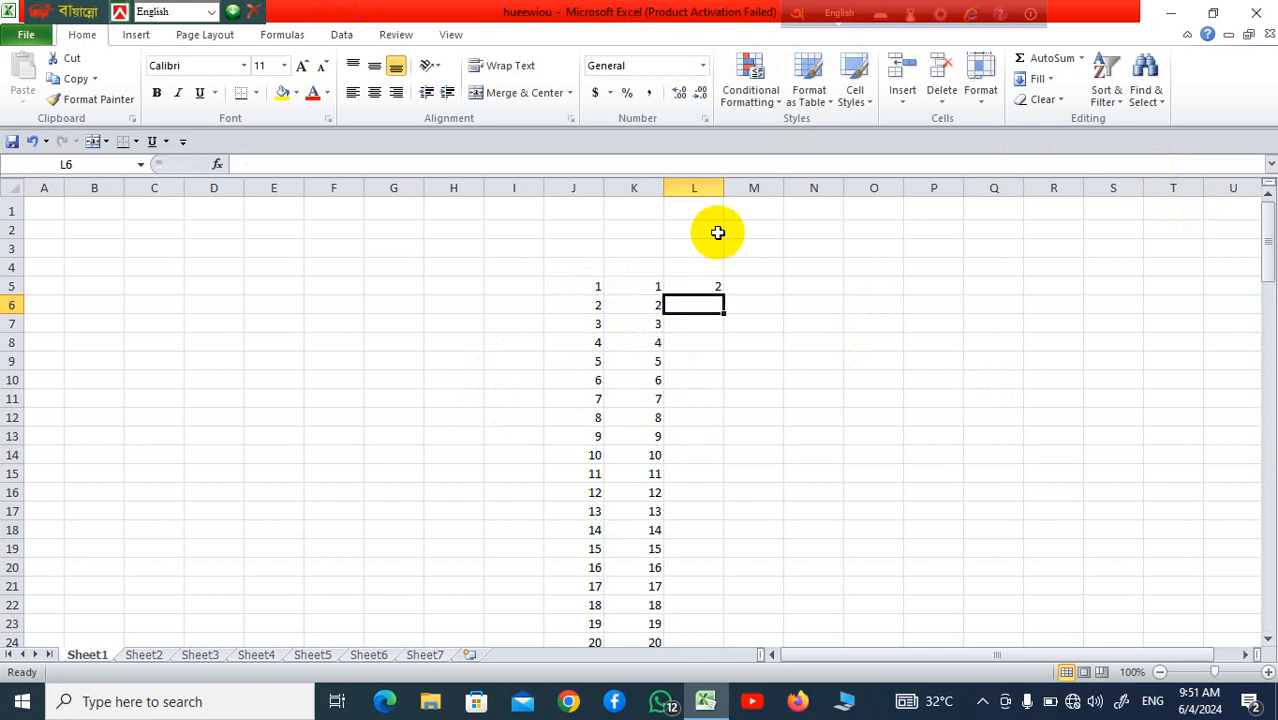
# Fill the formula from L5 down column L to row 123.
pyautogui.click(860, 363)
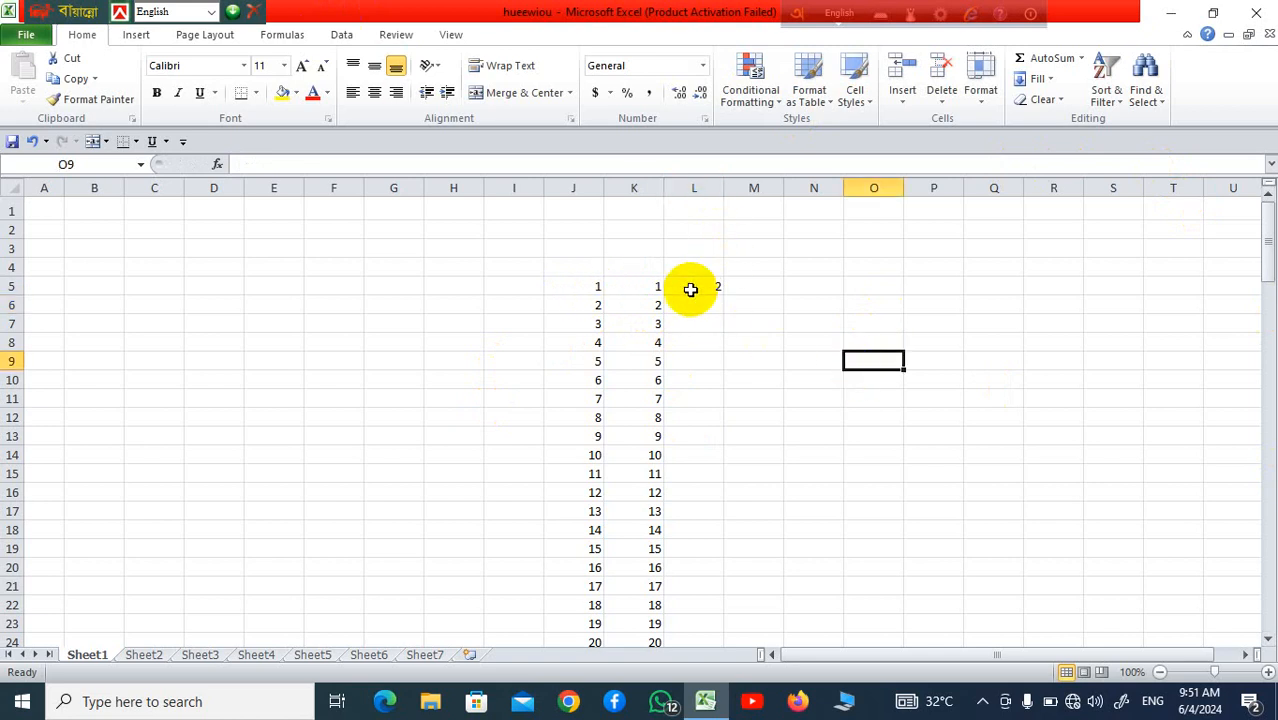
pyautogui.click(690, 288)
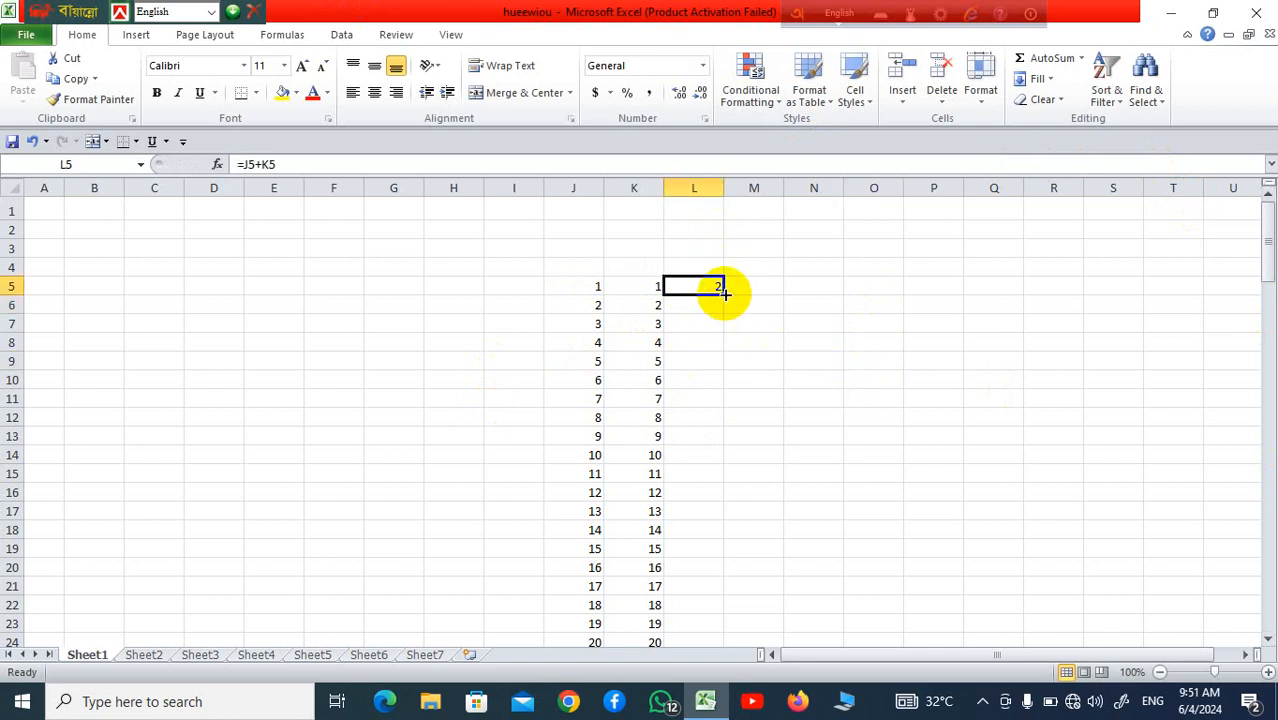
pyautogui.moveTo(727, 301); pyautogui.dragTo(775, 717)
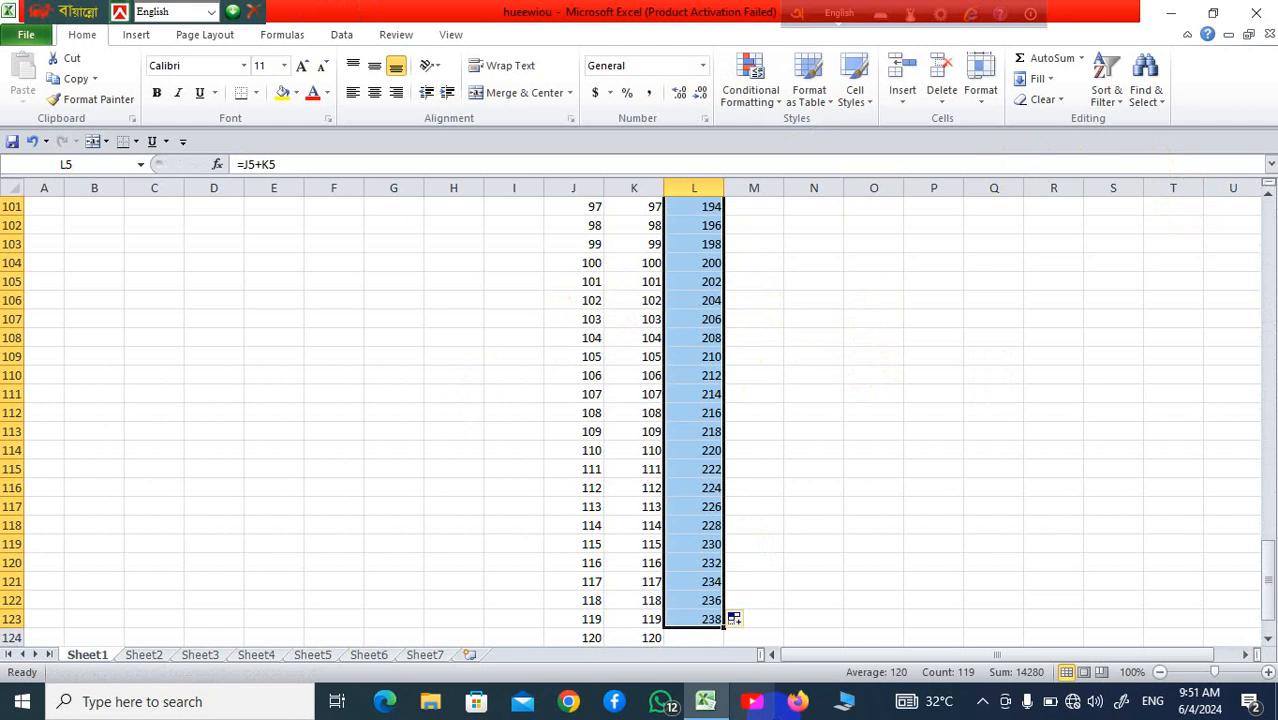
# Look over the end of the filled sums and clear the addition formulas from L5:L123.
pyautogui.scroll(-4, 854, 572)
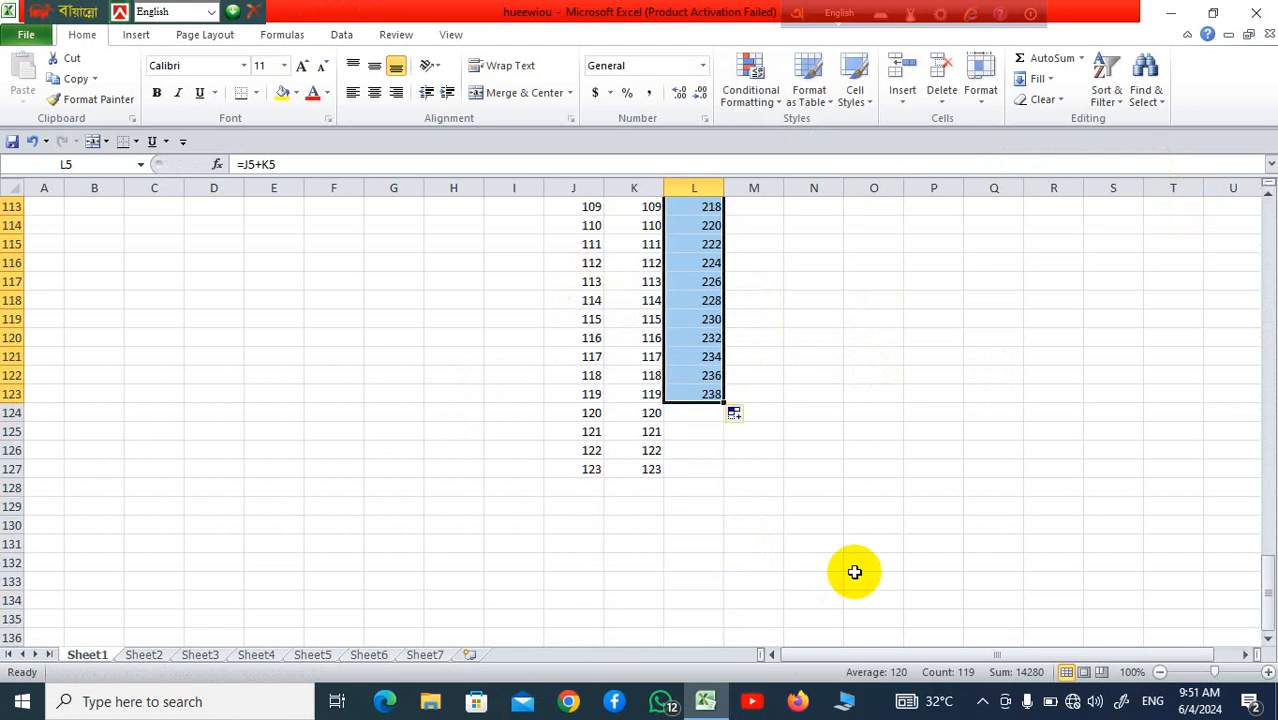
pyautogui.scroll(20, 854, 572)
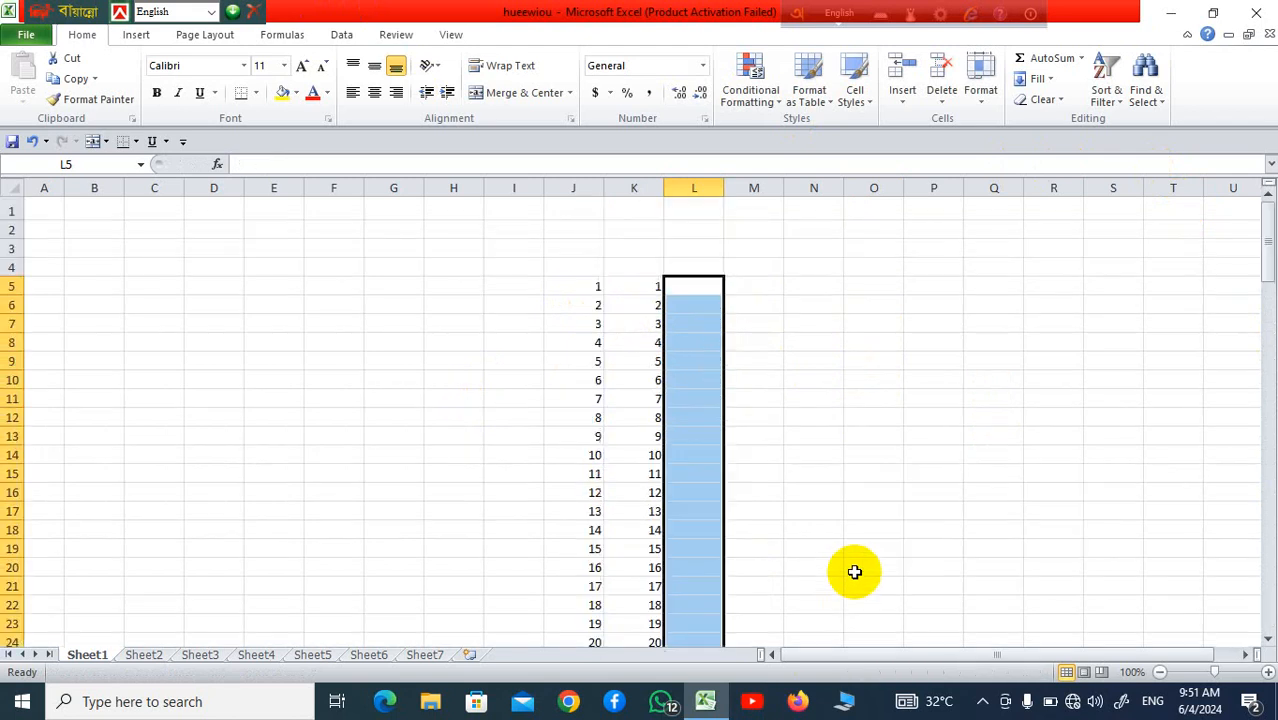
pyautogui.click(873, 494)
# Enter the subtraction formula =J5-K5 in cell L5.
pyautogui.click(694, 288)
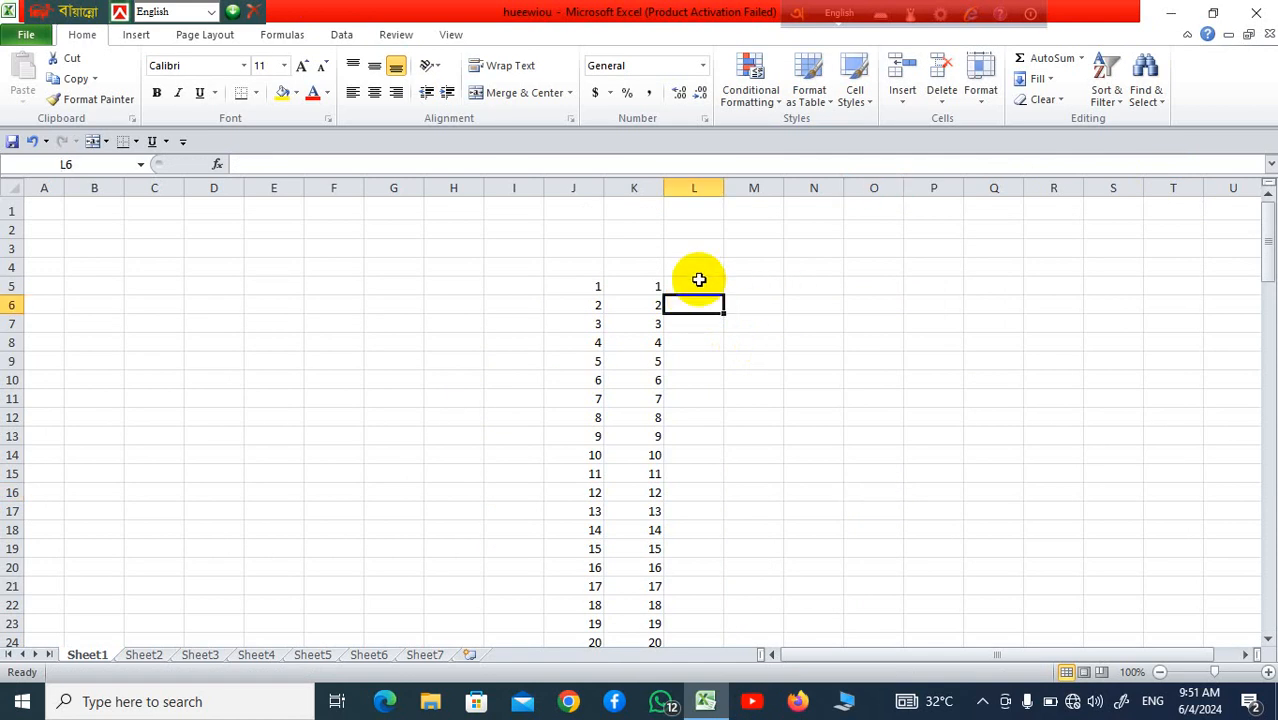
pyautogui.write('=')
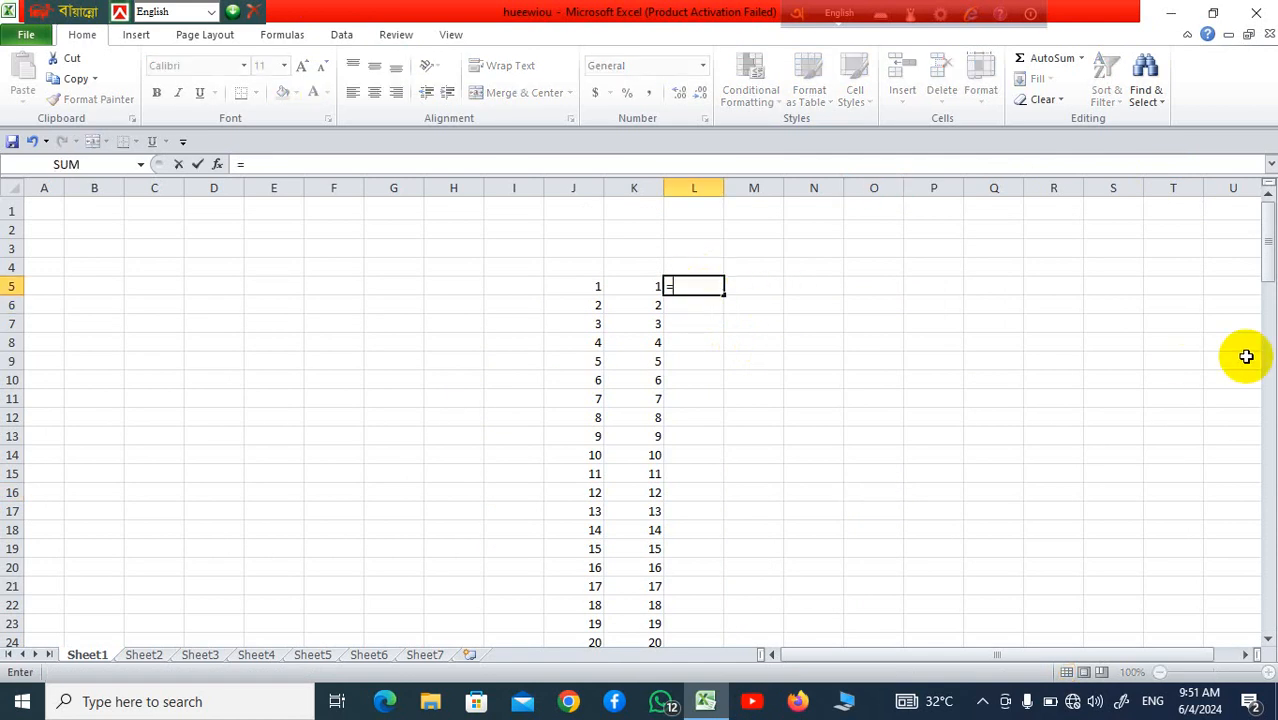
pyautogui.click(579, 284)
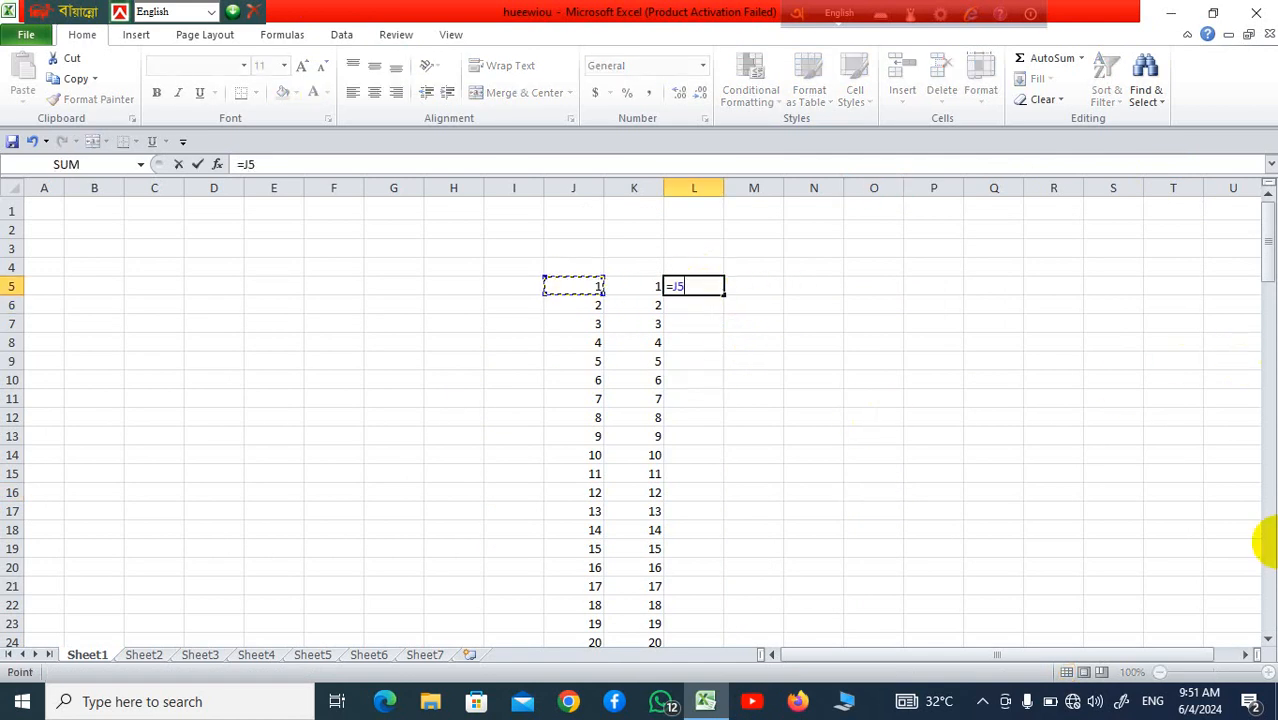
pyautogui.write('-')
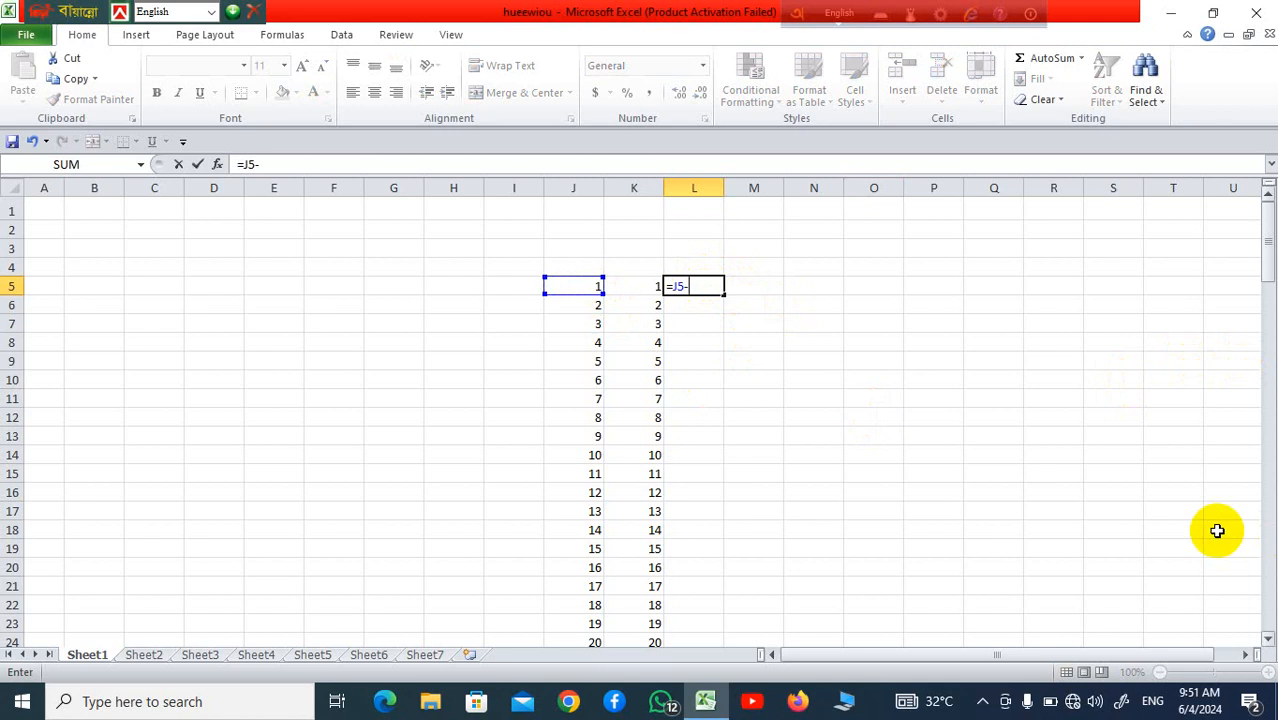
pyautogui.click(622, 285)
pyautogui.press('Return')
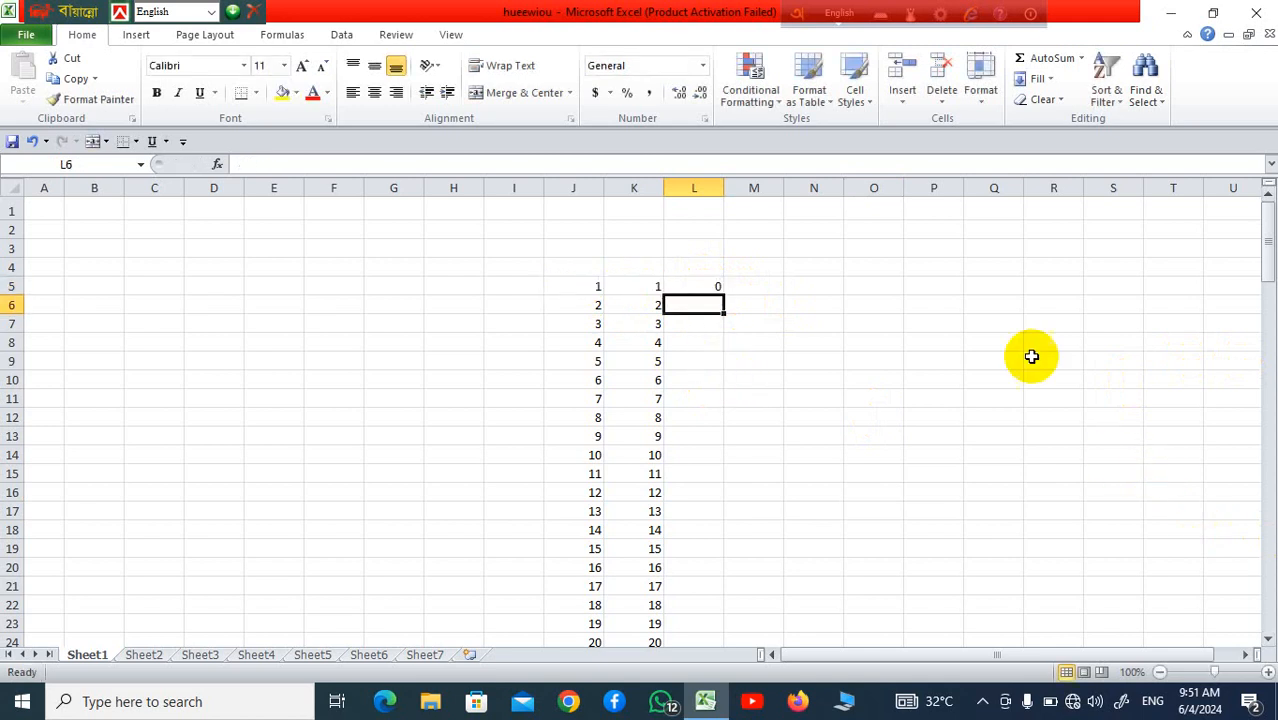
# Fill the subtraction formula from L5 down column L to row 119.
pyautogui.click(808, 331)
pyautogui.click(694, 288)
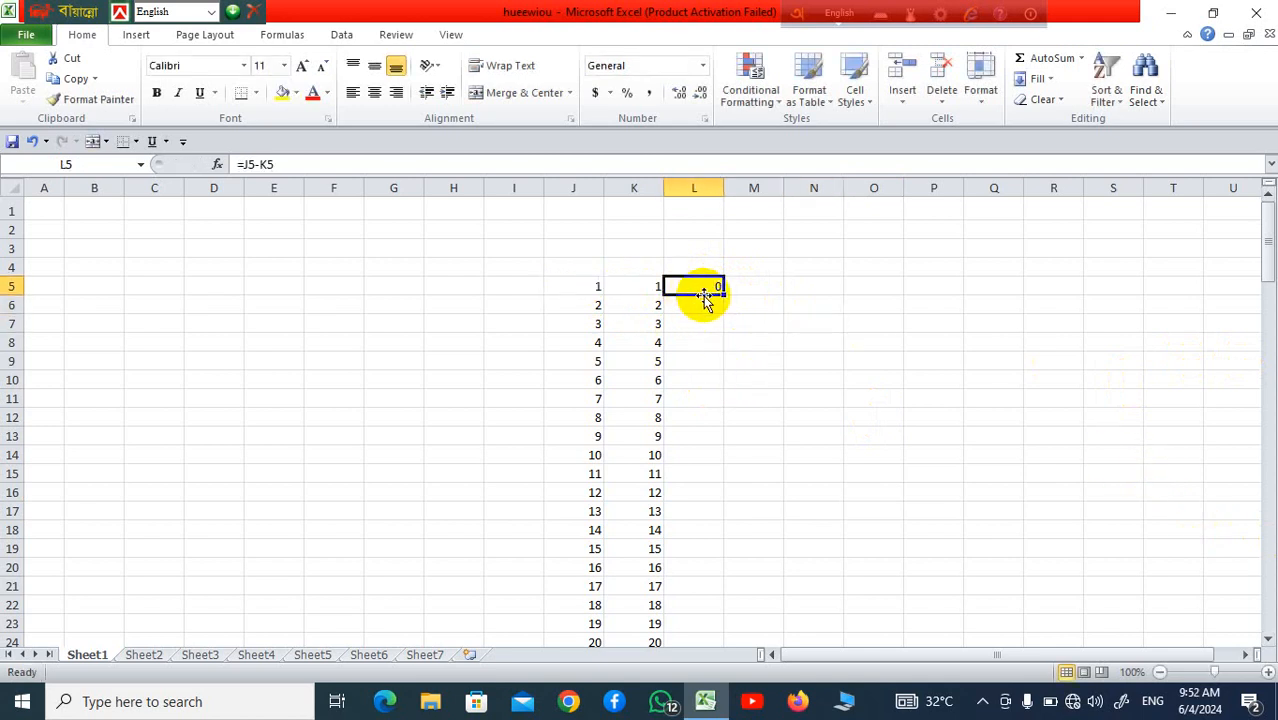
pyautogui.moveTo(724, 291); pyautogui.dragTo(728, 612)
pyautogui.moveTo(925, 701)
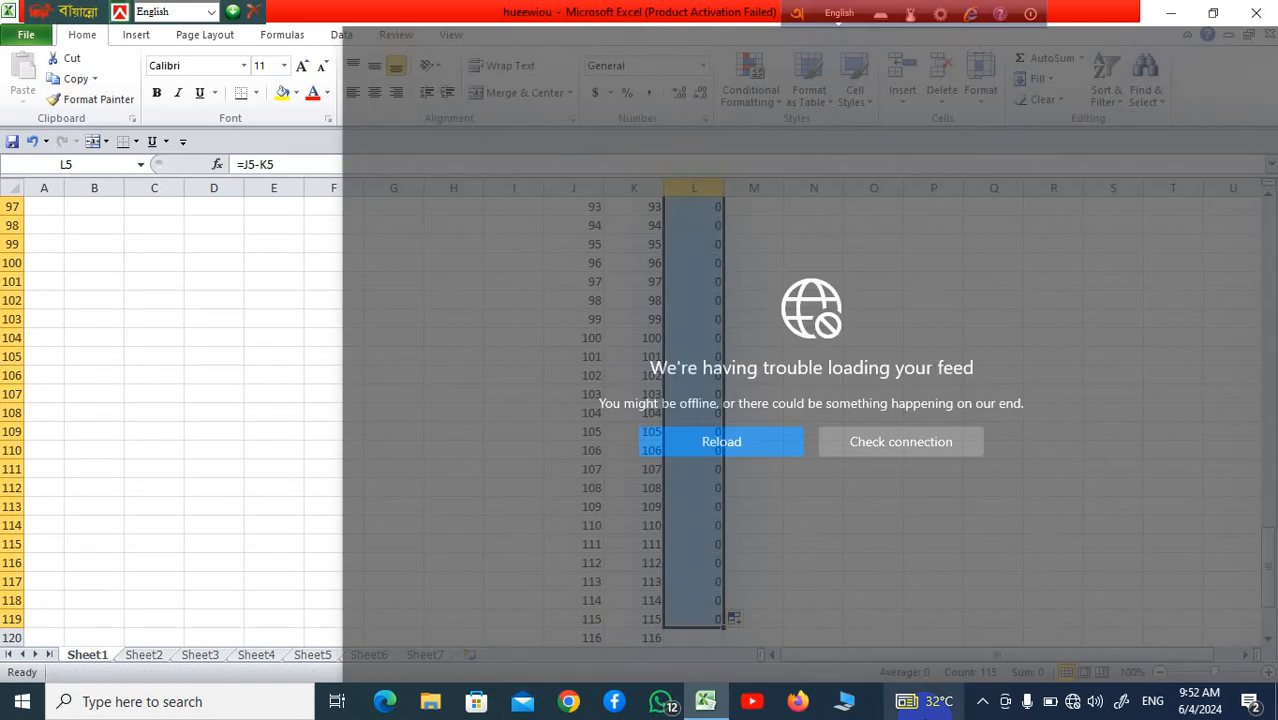
pyautogui.click(205, 321)
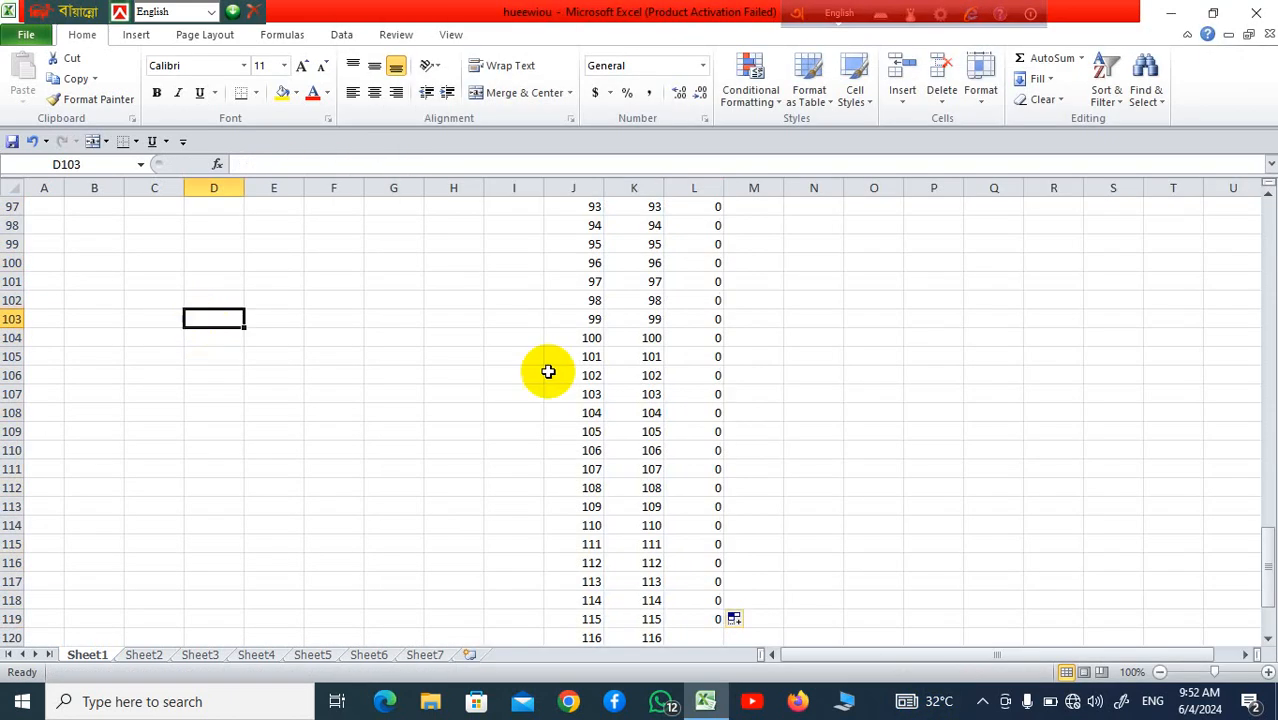
# Clear the filled subtraction formulas from column L, selecting upward from M120, and check that the column is empty.
pyautogui.moveTo(753, 638); pyautogui.dragTo(758, 226)
pyautogui.scroll(-20, 962, 434)
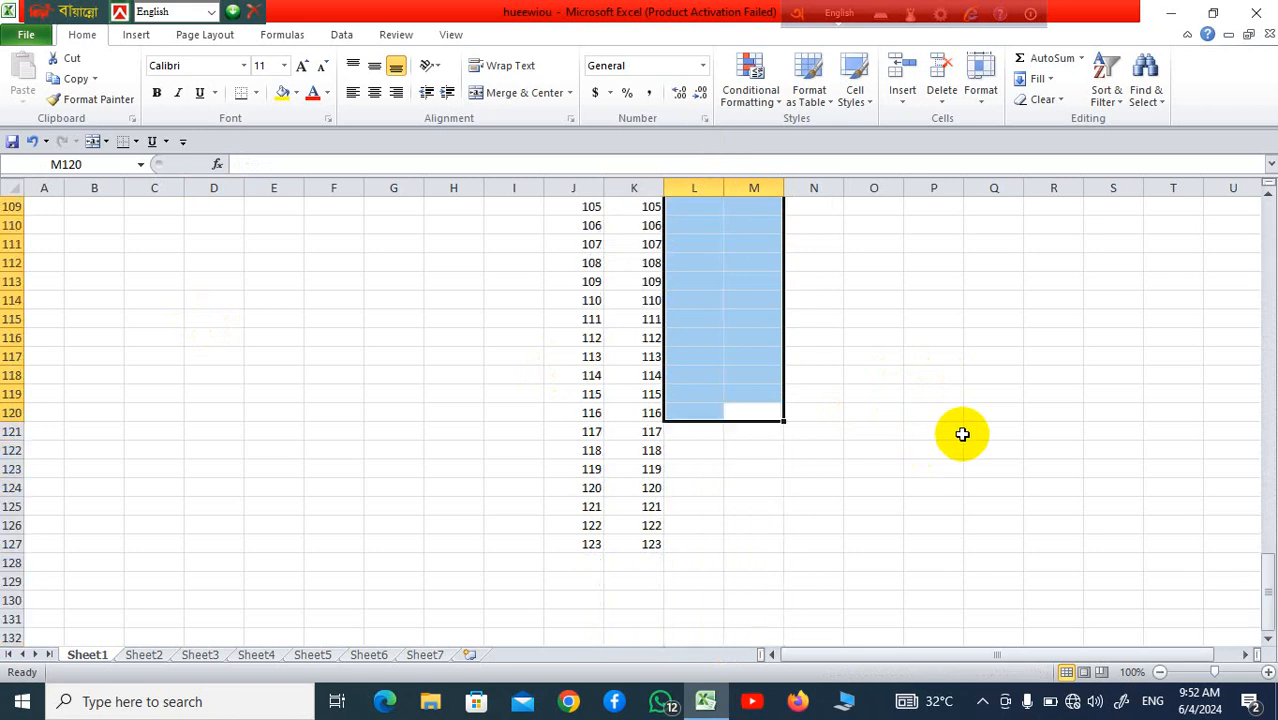
pyautogui.click(998, 401)
pyautogui.scroll(11, 996, 397)
pyautogui.scroll(20, 996, 397)
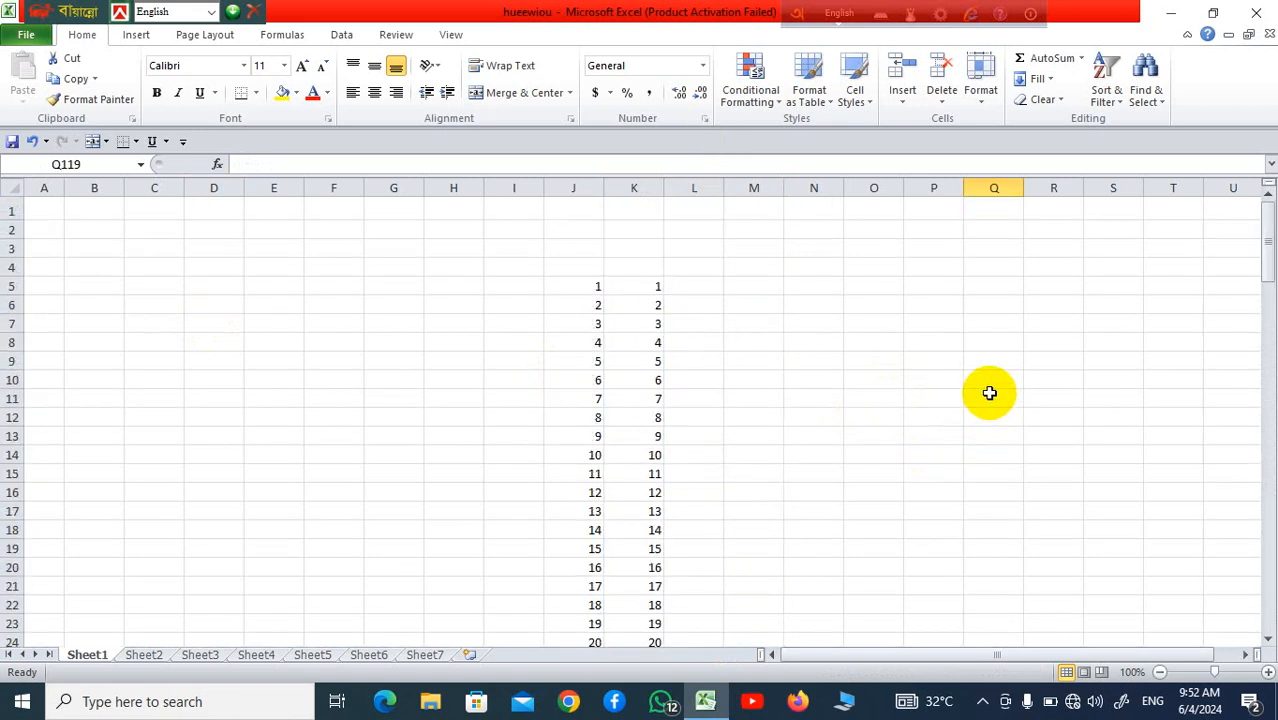
# Enter the multiplication formula =J5*K5 in L5 and fill it down column L to row 127.
pyautogui.click(696, 284)
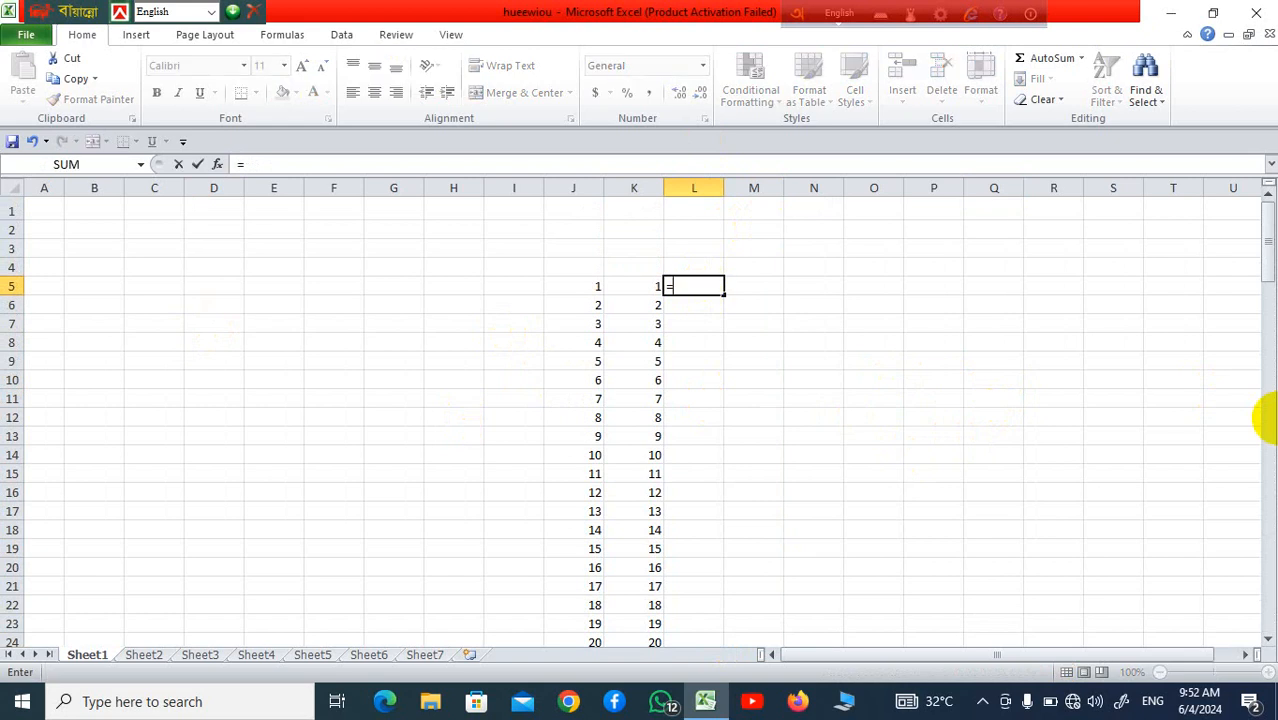
pyautogui.write('=')
pyautogui.click(577, 290)
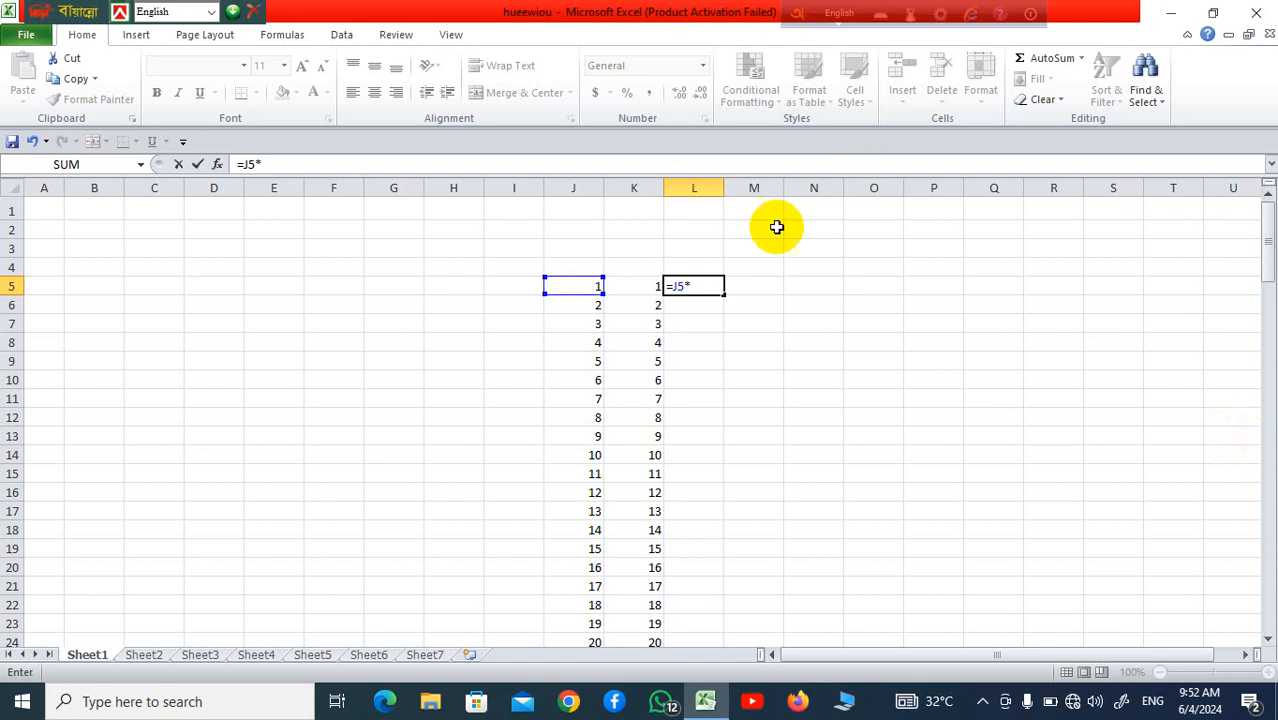
pyautogui.click(630, 286)
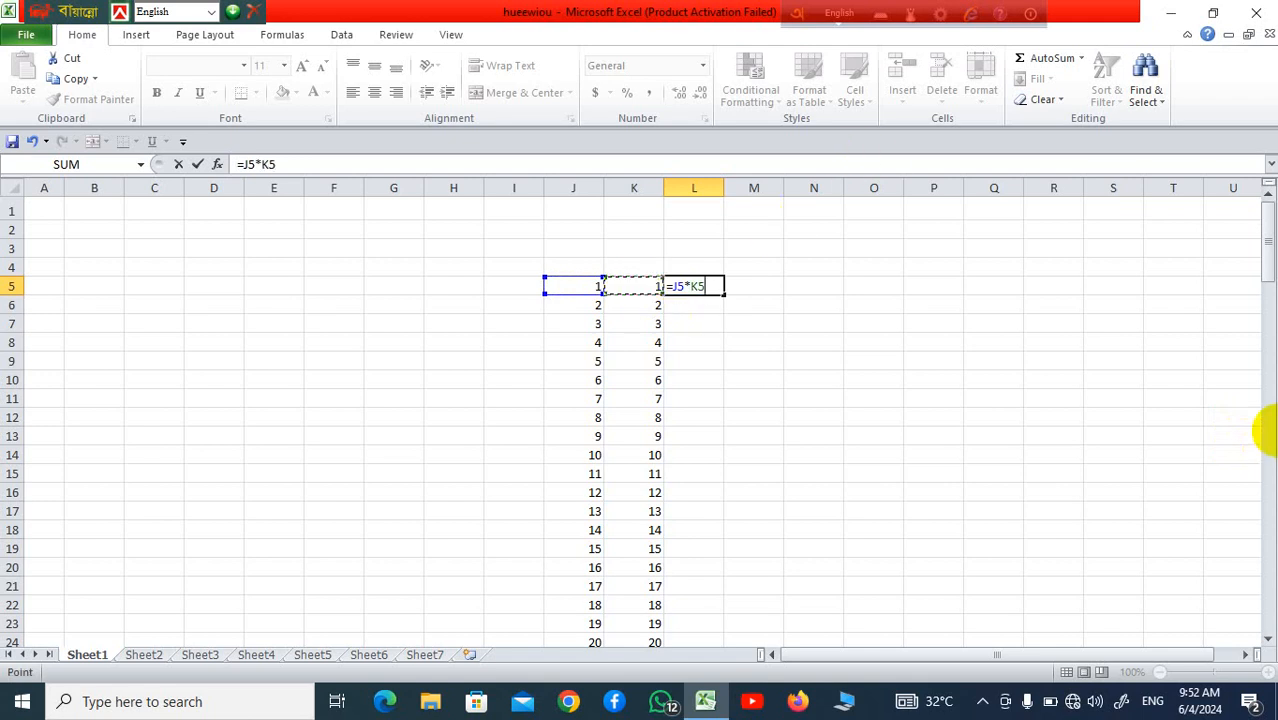
pyautogui.press('Return')
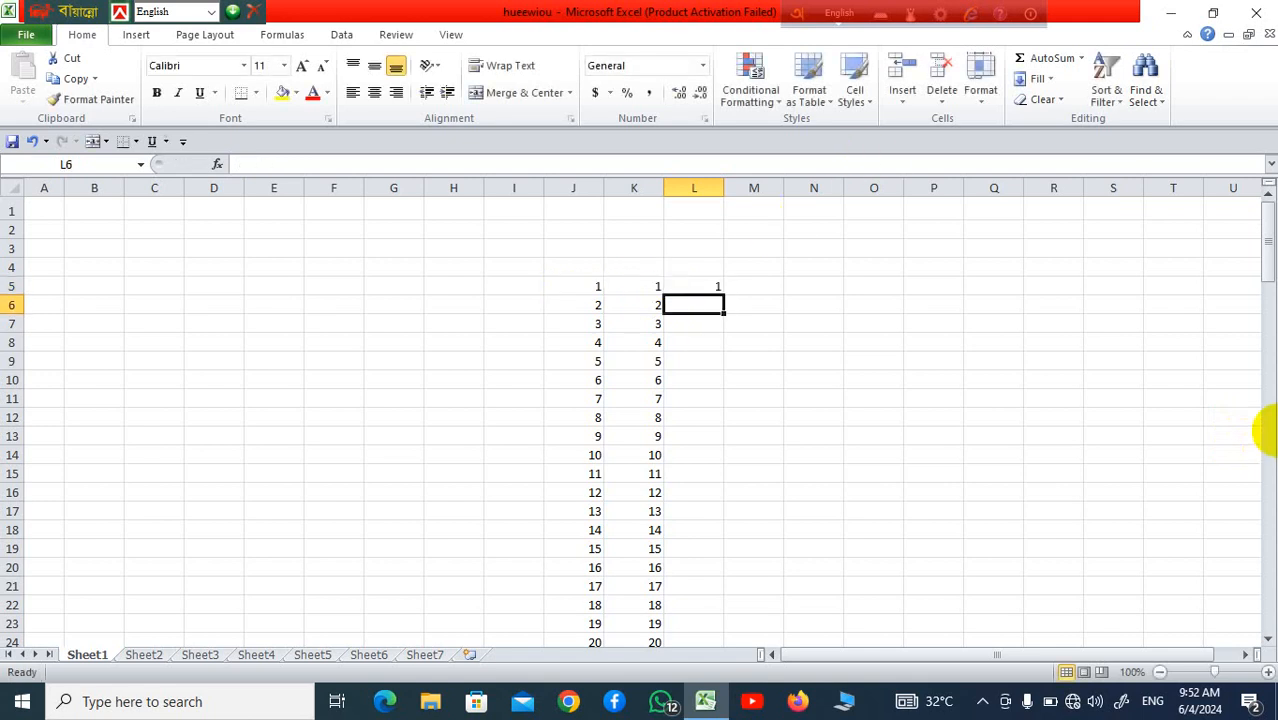
pyautogui.click(716, 287)
pyautogui.moveTo(724, 293); pyautogui.dragTo(827, 584)
# Look through the filled products and clear the multiplication formulas from L5:L127.
pyautogui.scroll(20, 827, 584)
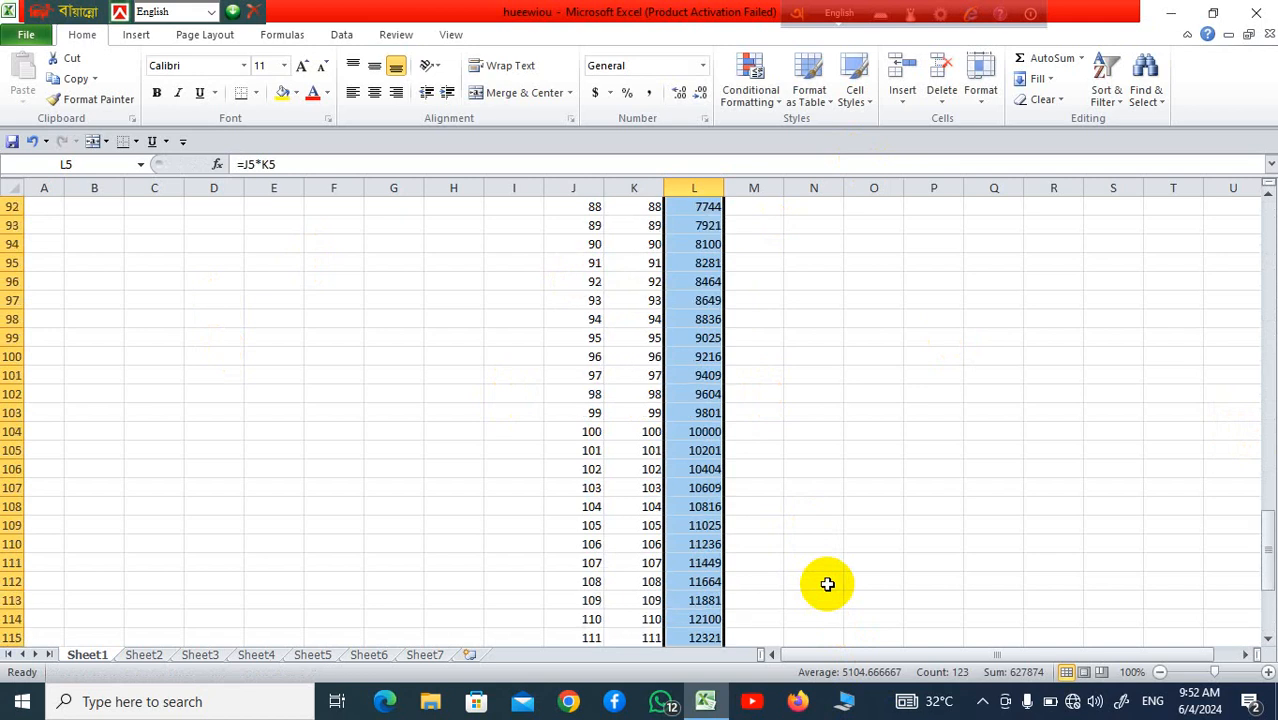
pyautogui.scroll(14, 827, 584)
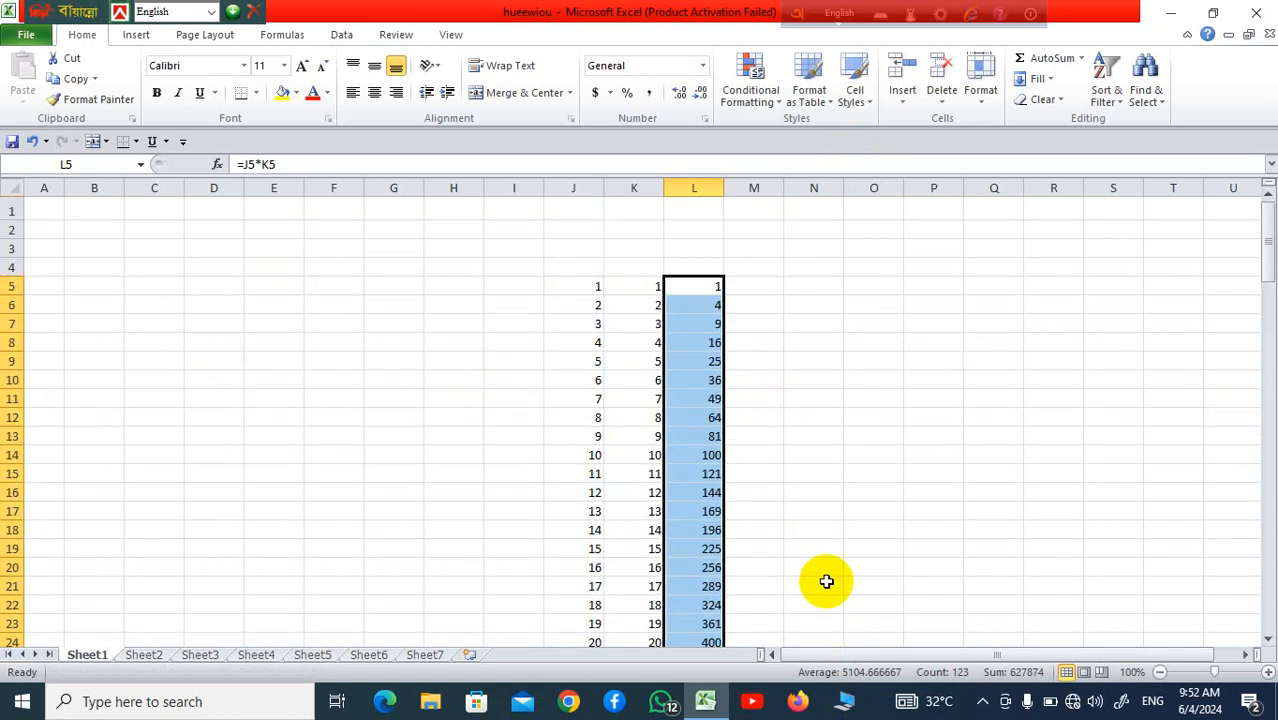
pyautogui.press('Delete')
pyautogui.click(830, 417)
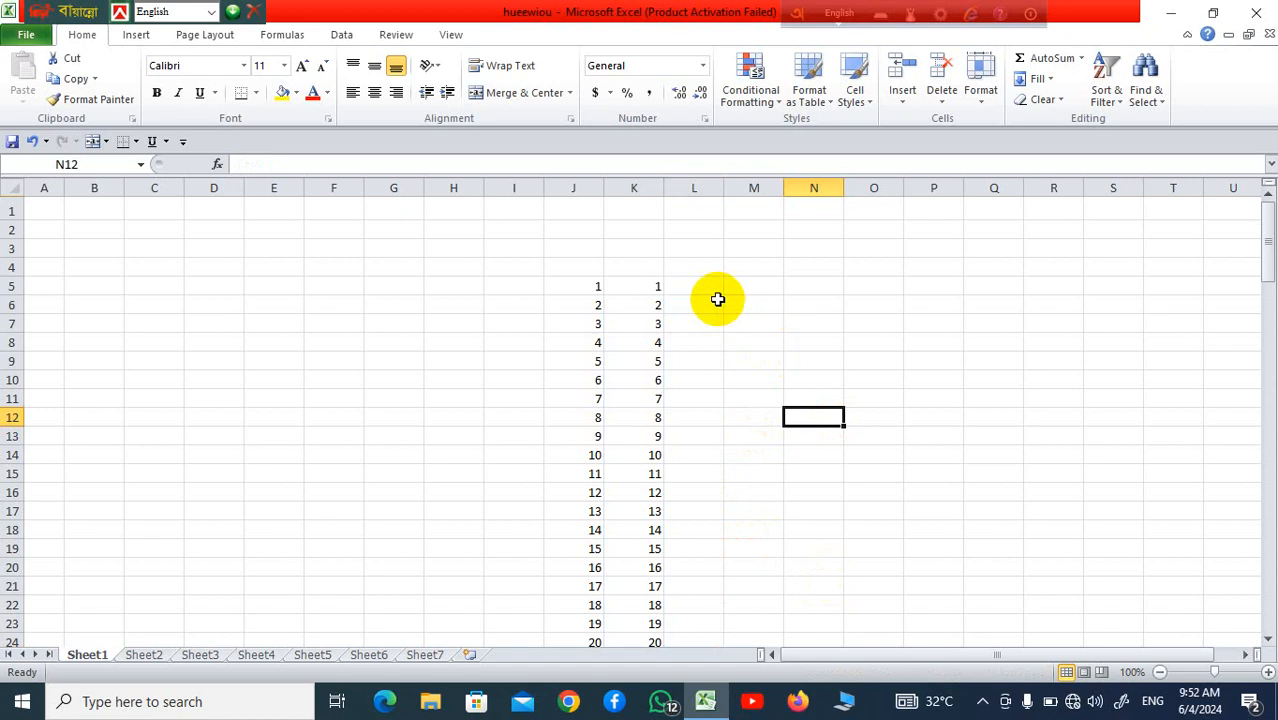
# Enter the division formula =J5/K5 in the emptied cell L5.
pyautogui.click(696, 288)
pyautogui.write('=-')
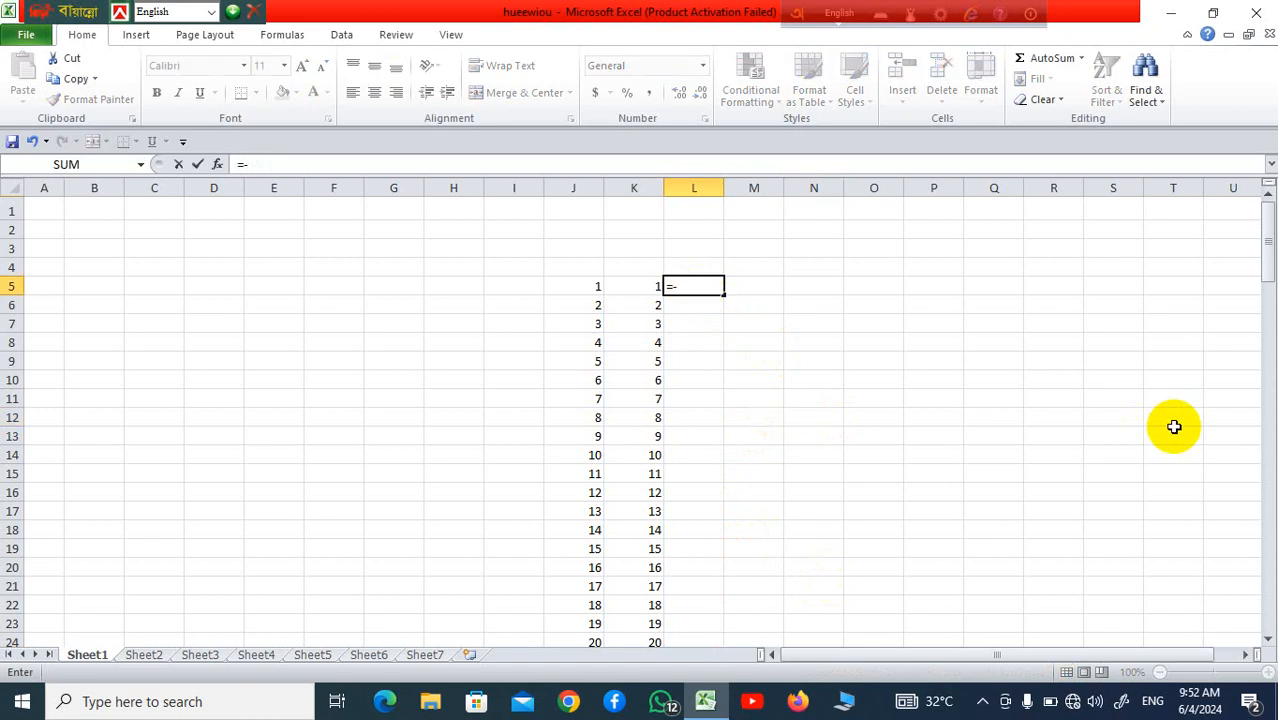
pyautogui.press('BackSpace')
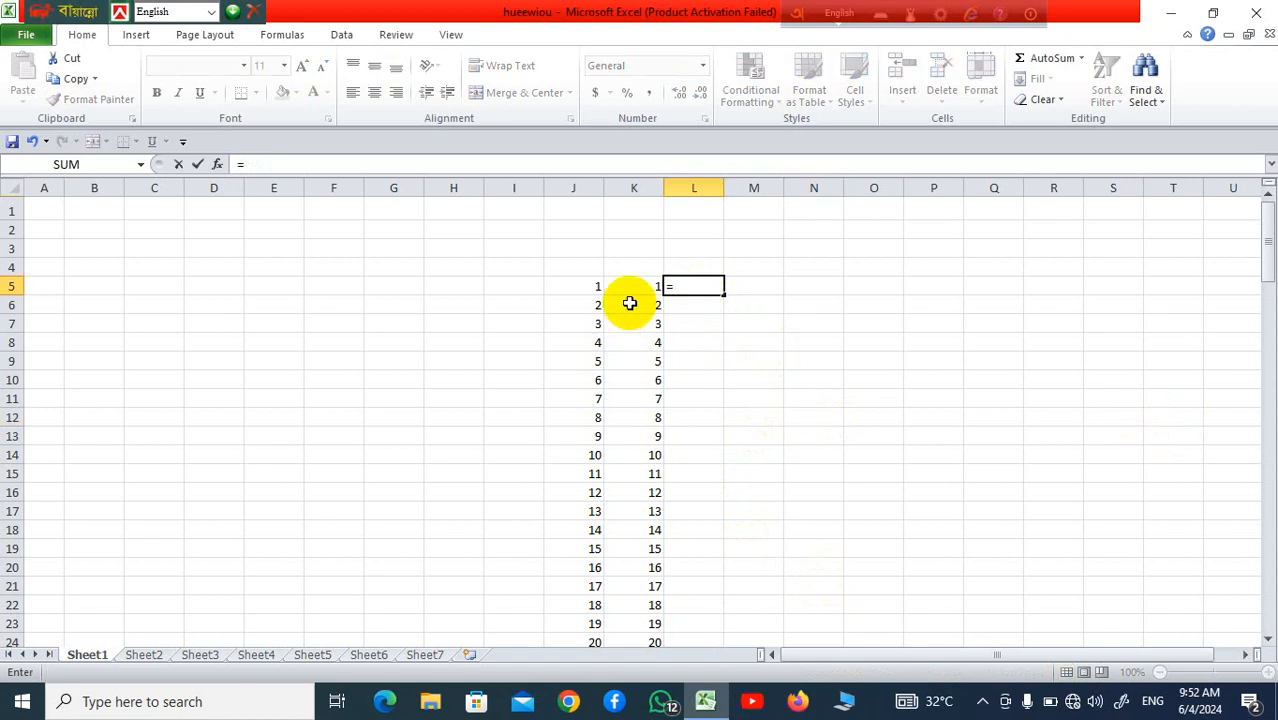
pyautogui.click(583, 288)
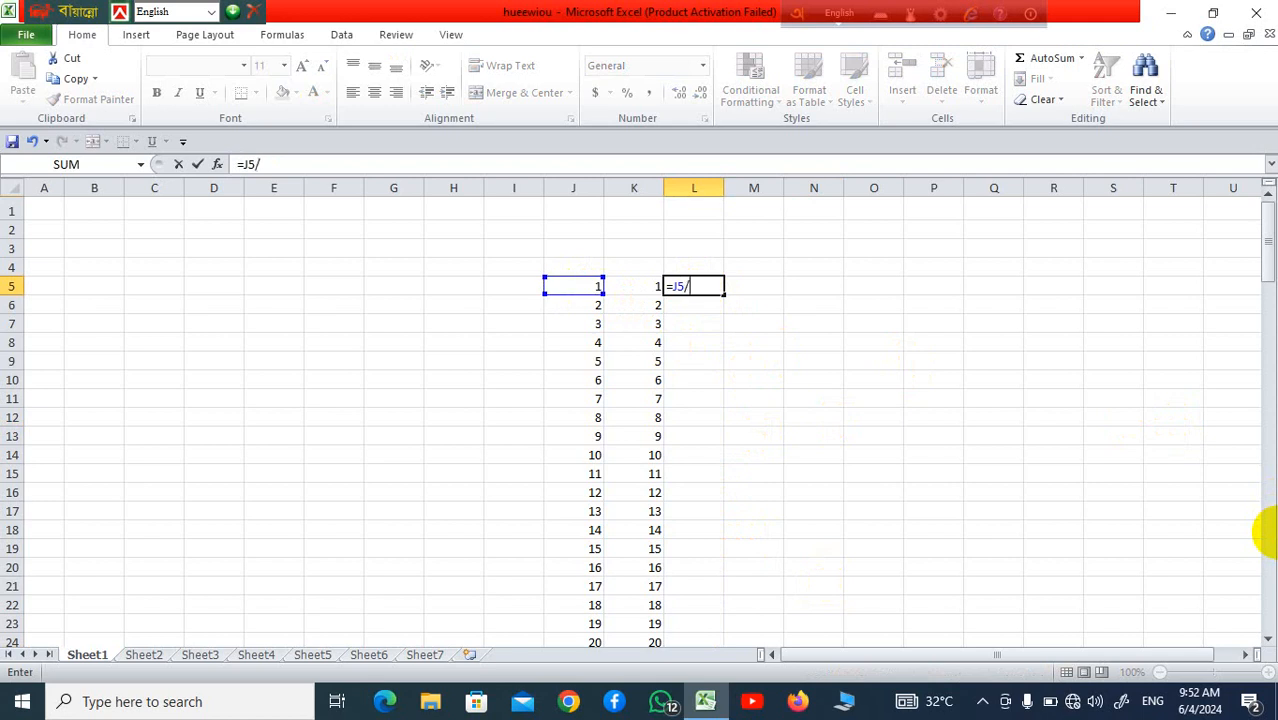
pyautogui.write('/')
pyautogui.click(628, 286)
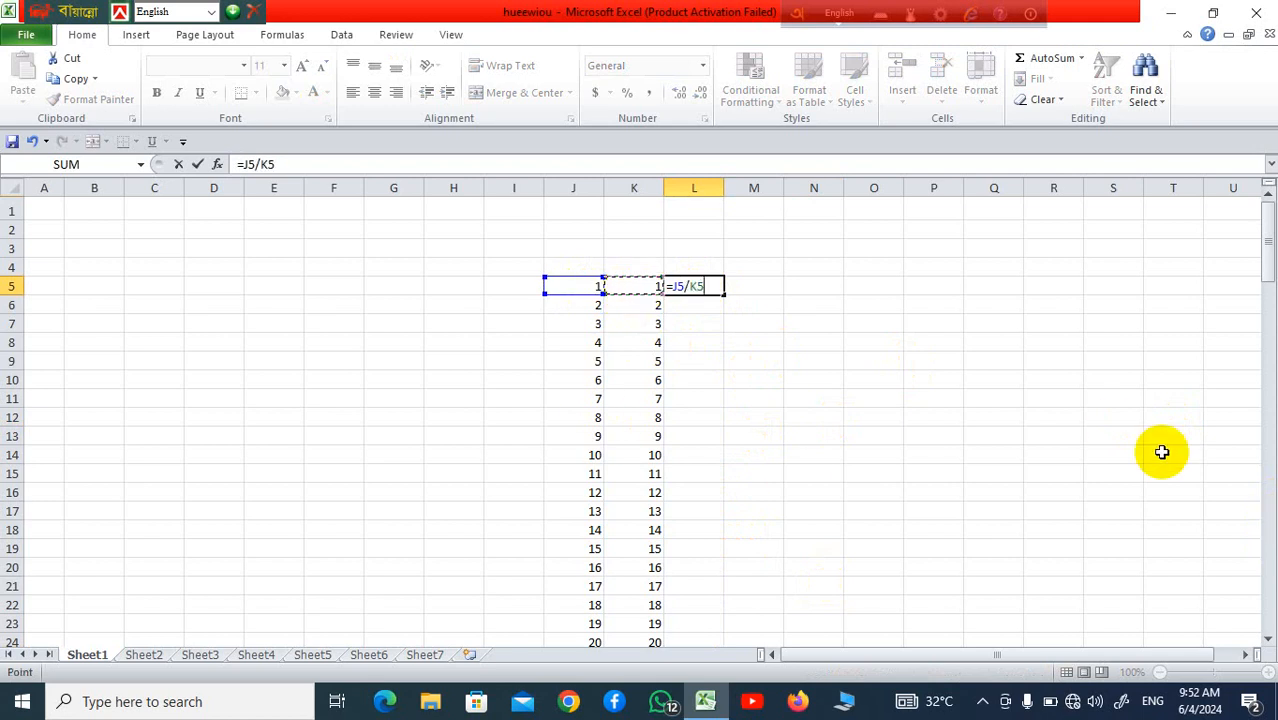
pyautogui.press('Return')
# Fill the division formula from L5 down column L to row 138 and look through the quotients.
pyautogui.click(995, 455)
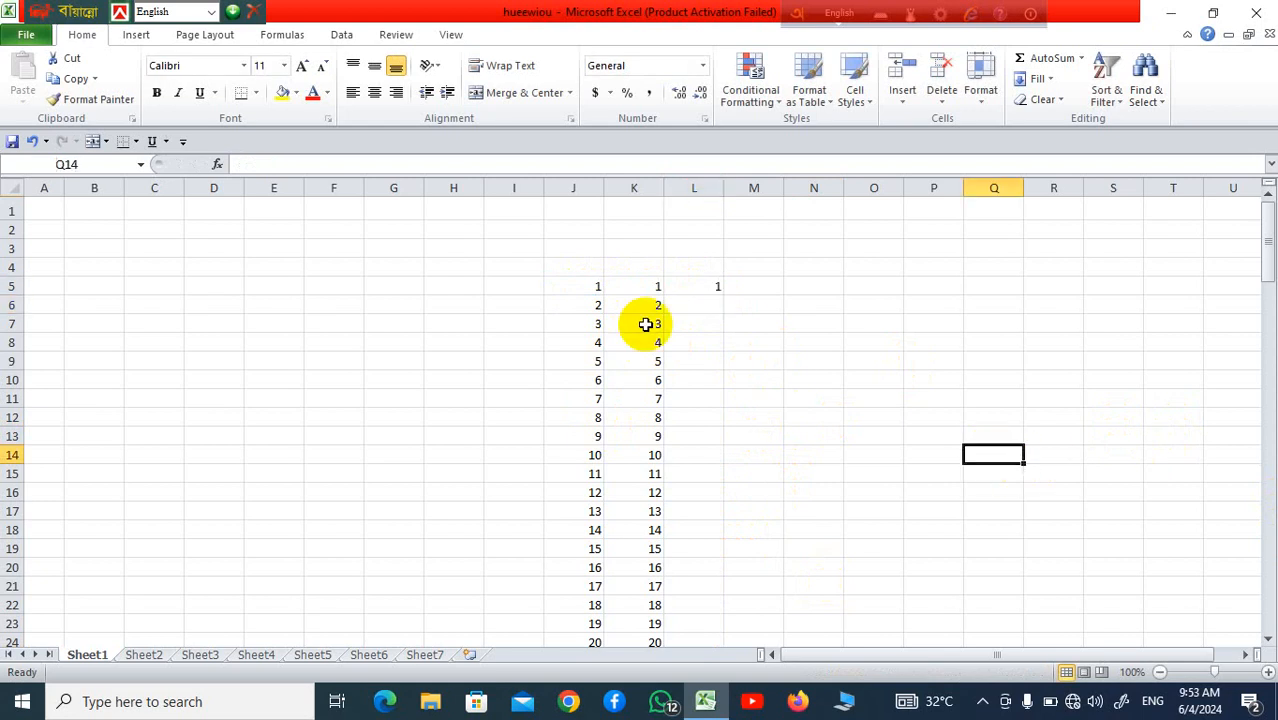
pyautogui.click(700, 286)
pyautogui.moveTo(724, 295); pyautogui.dragTo(860, 605)
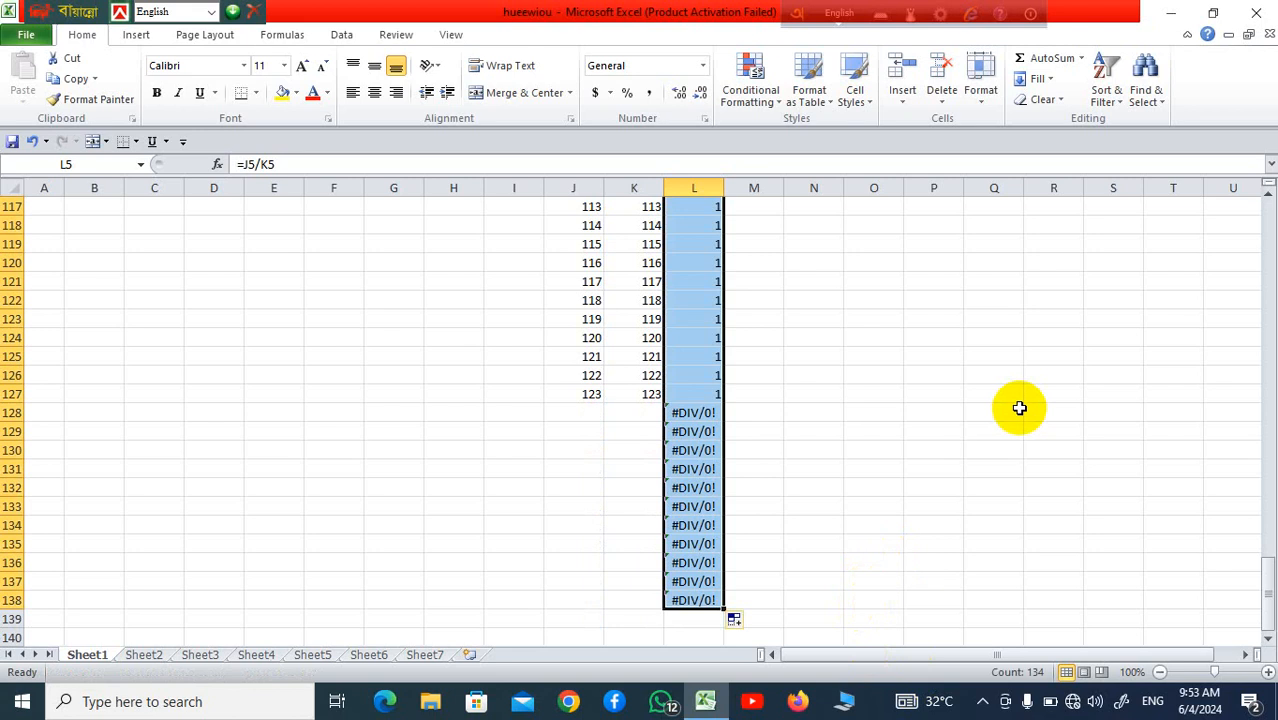
pyautogui.scroll(20, 1019, 408)
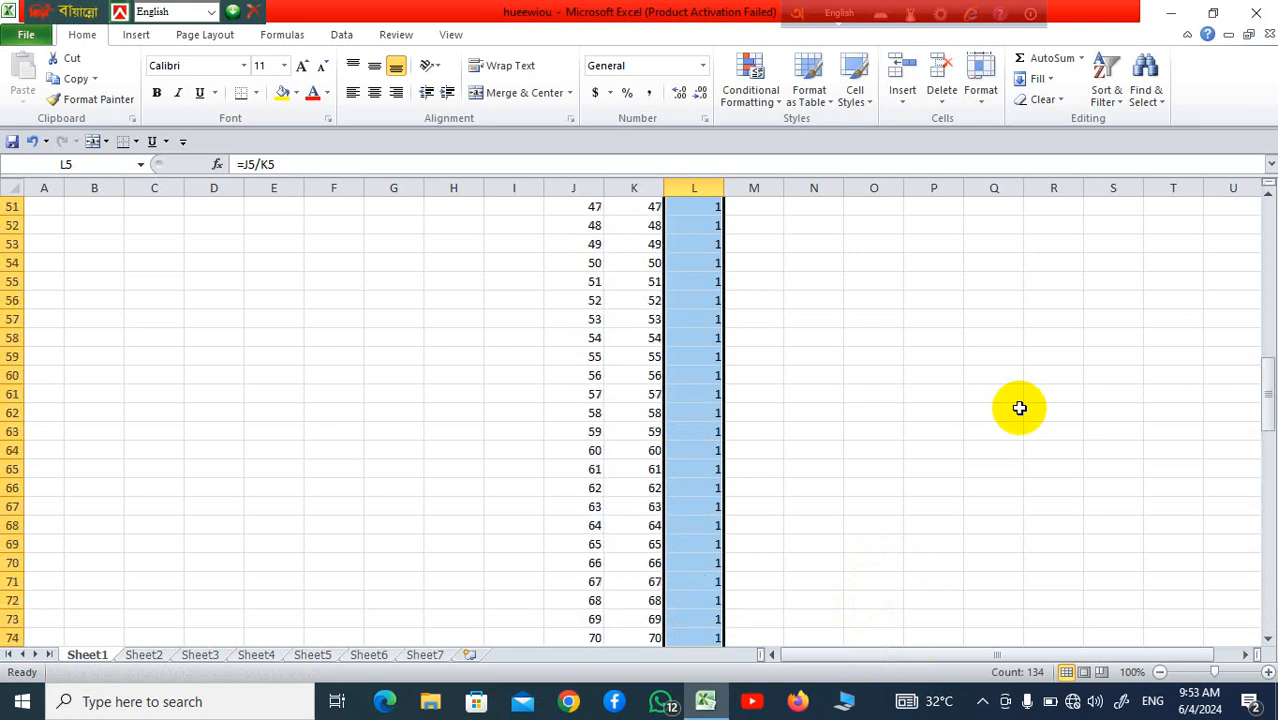
pyautogui.scroll(17, 1019, 408)
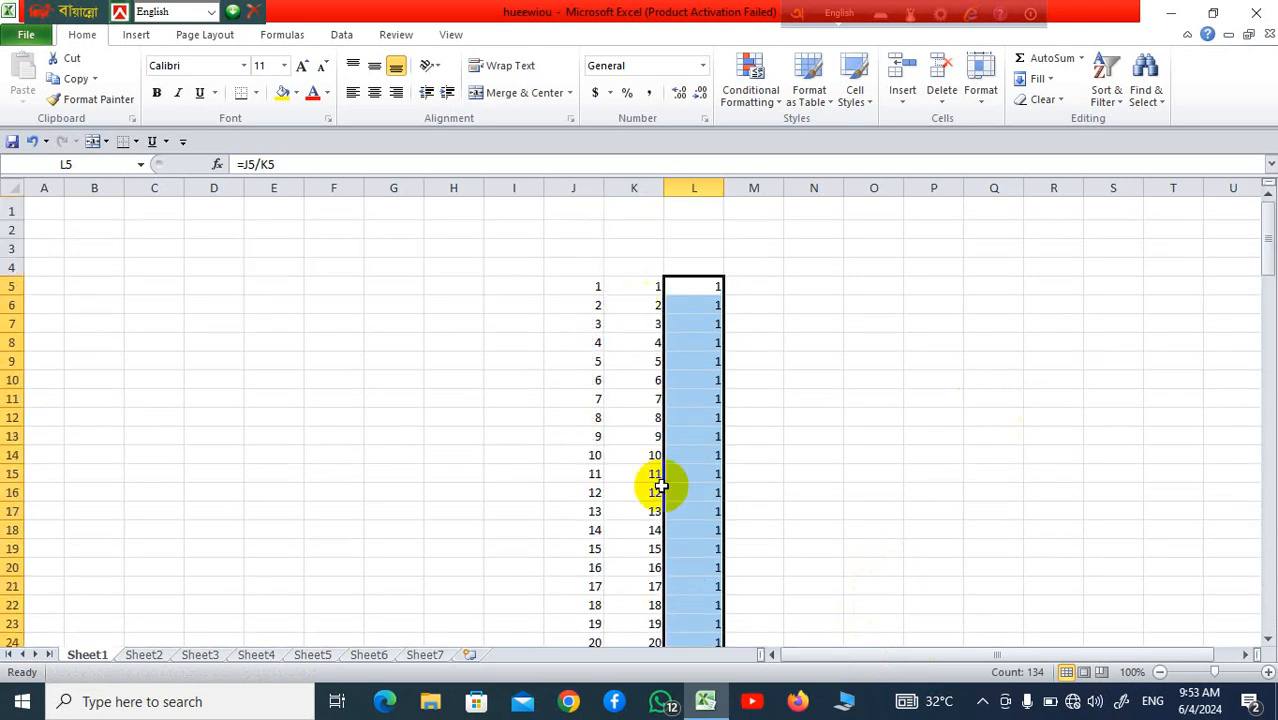
pyautogui.scroll(-20, 715, 540)
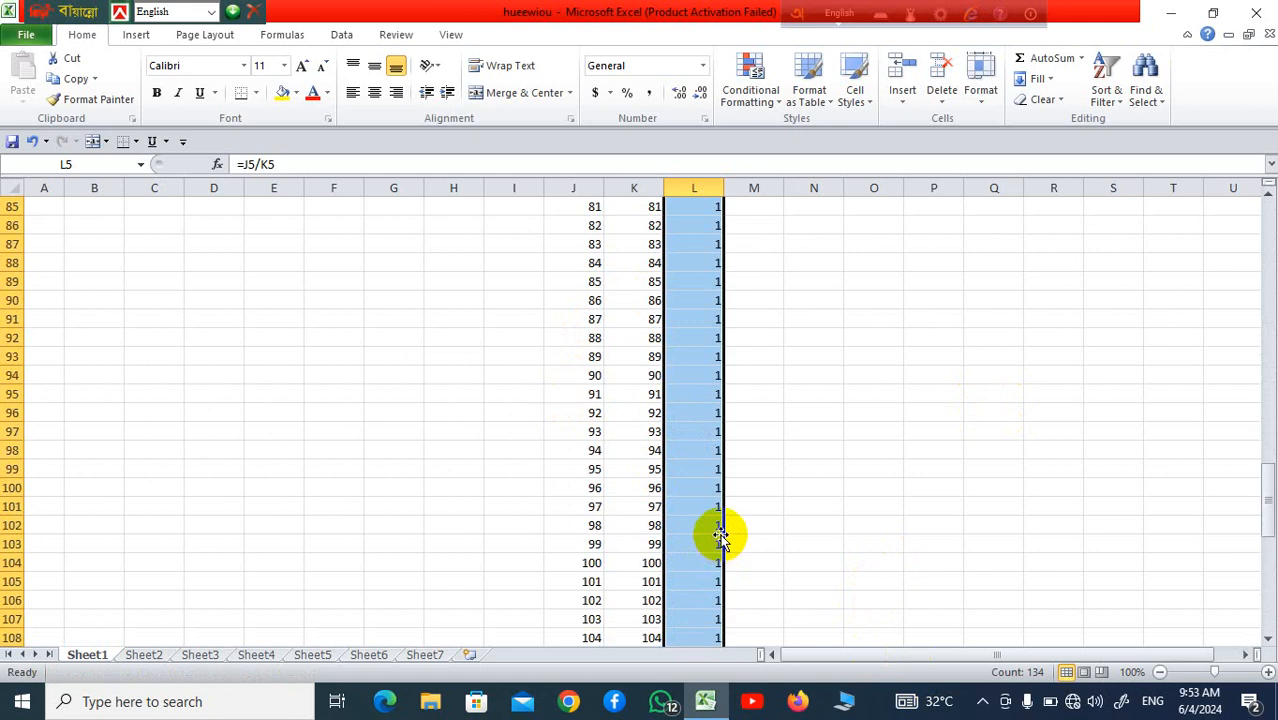
pyautogui.scroll(-13, 720, 537)
pyautogui.click(805, 469)
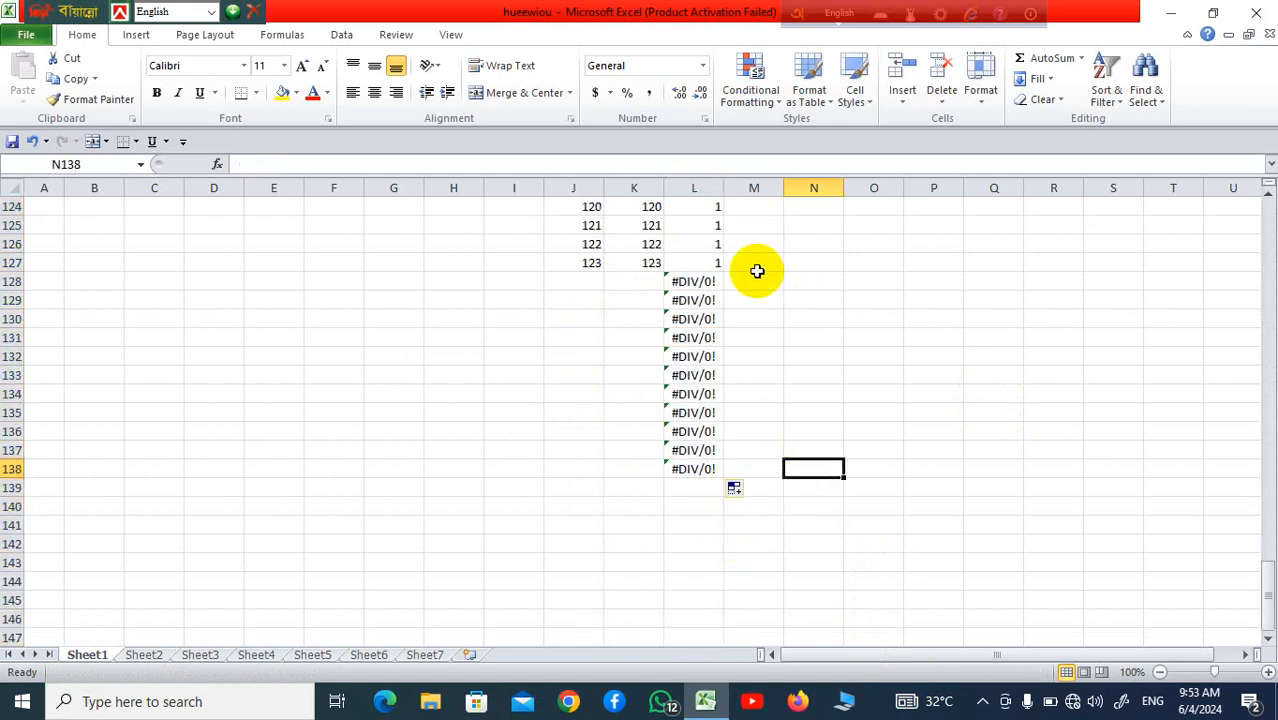
# Enter 12 in J130 and 5 in K130 as test values for the division formula in that row.
pyautogui.click(581, 315)
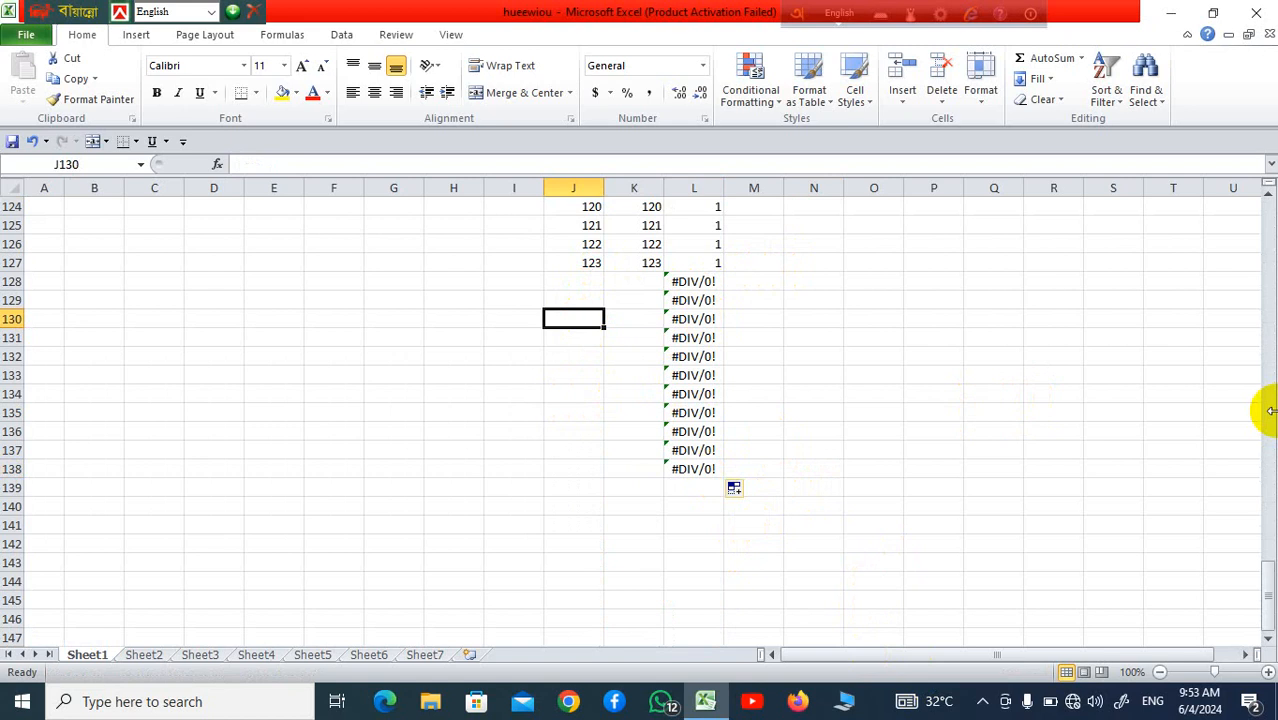
pyautogui.write('12')
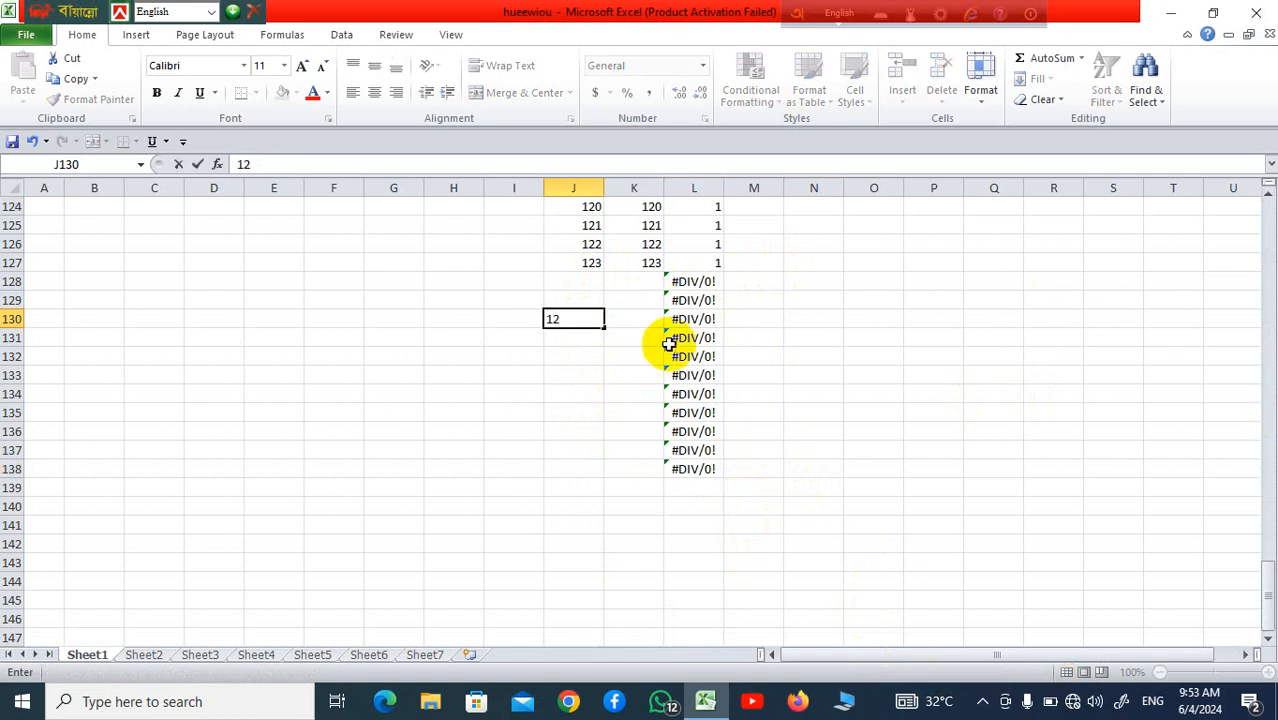
pyautogui.click(638, 321)
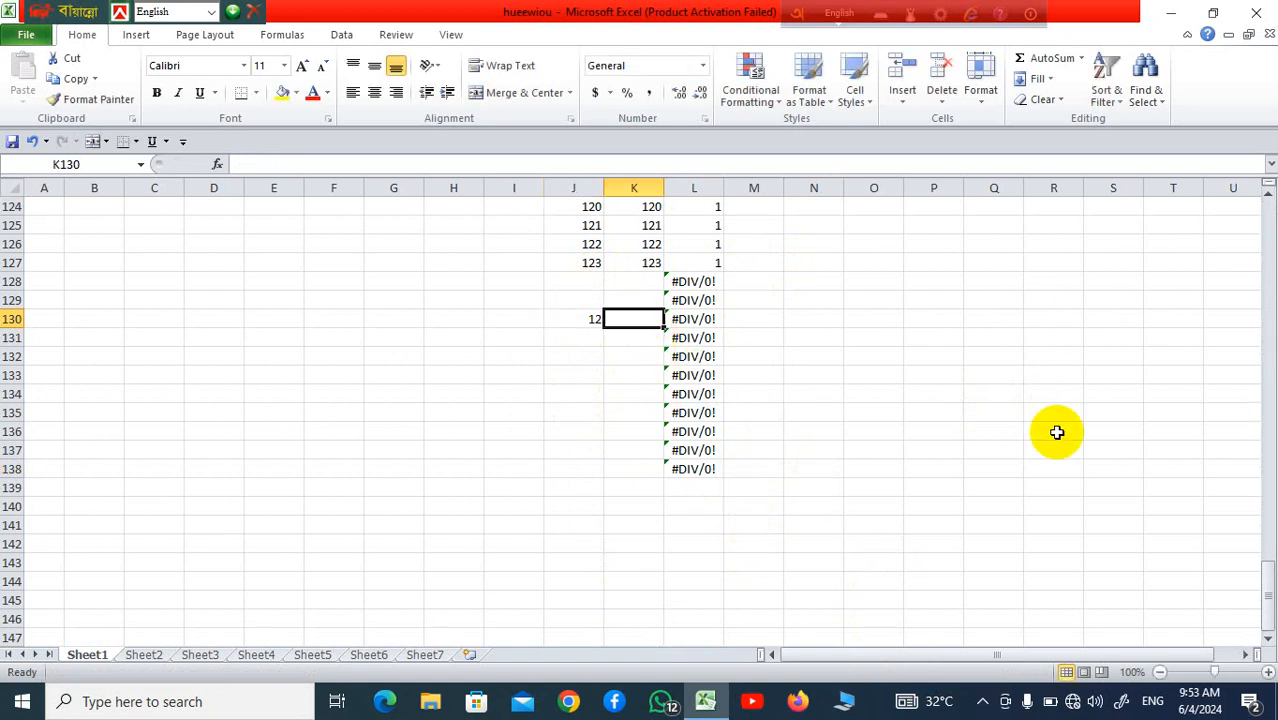
pyautogui.write('5')
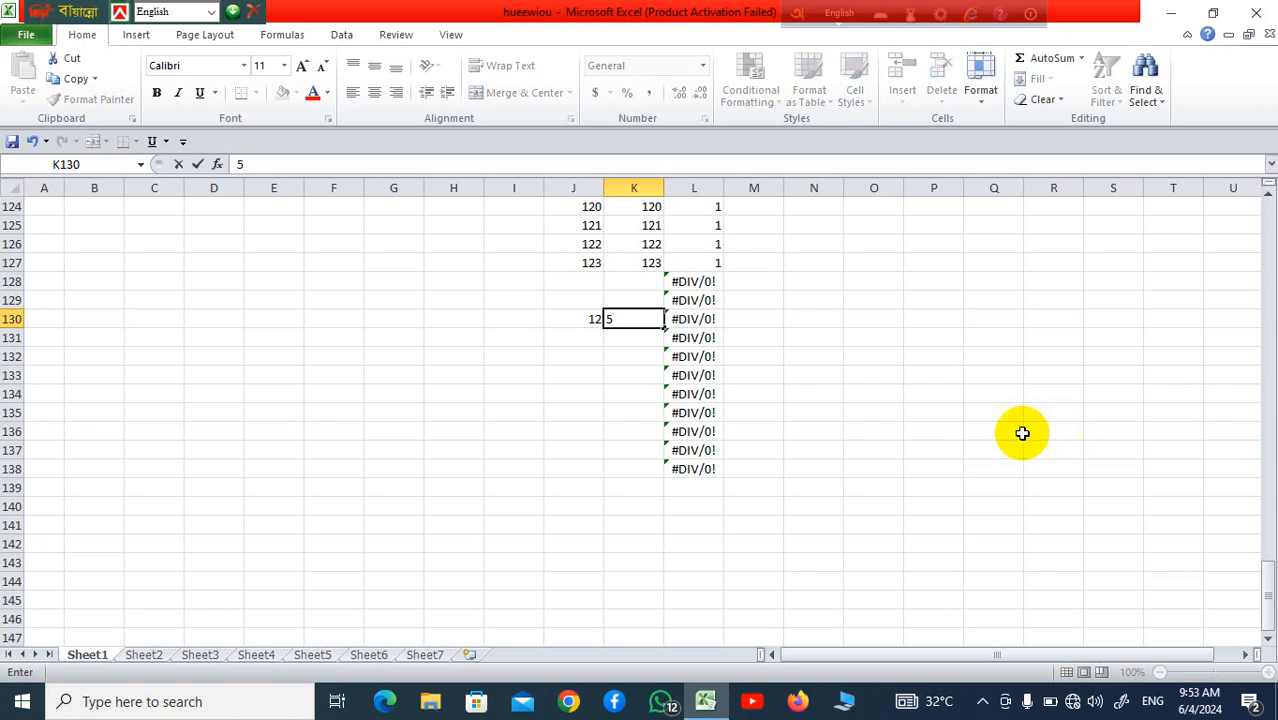
pyautogui.click(1002, 432)
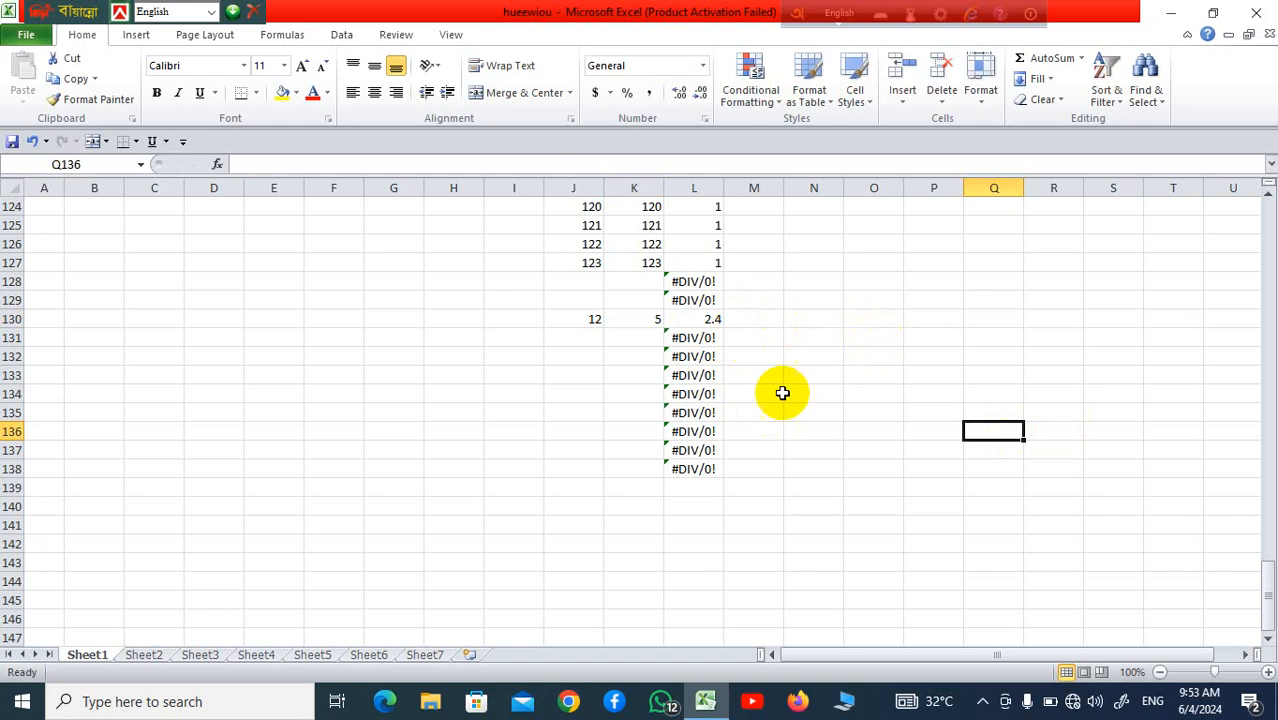
pyautogui.click(566, 372)
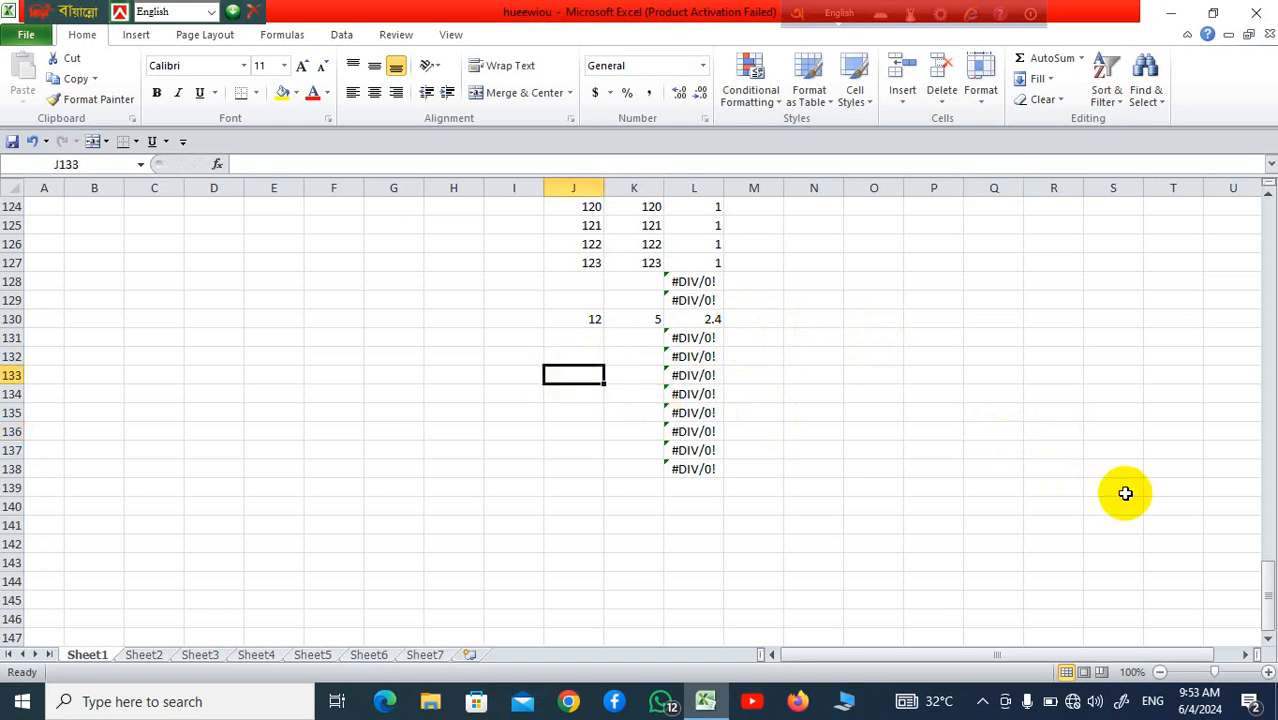
# Enter 12 in J133 and 3 in K133 as a second pair of test values for the division formula.
pyautogui.write('12')
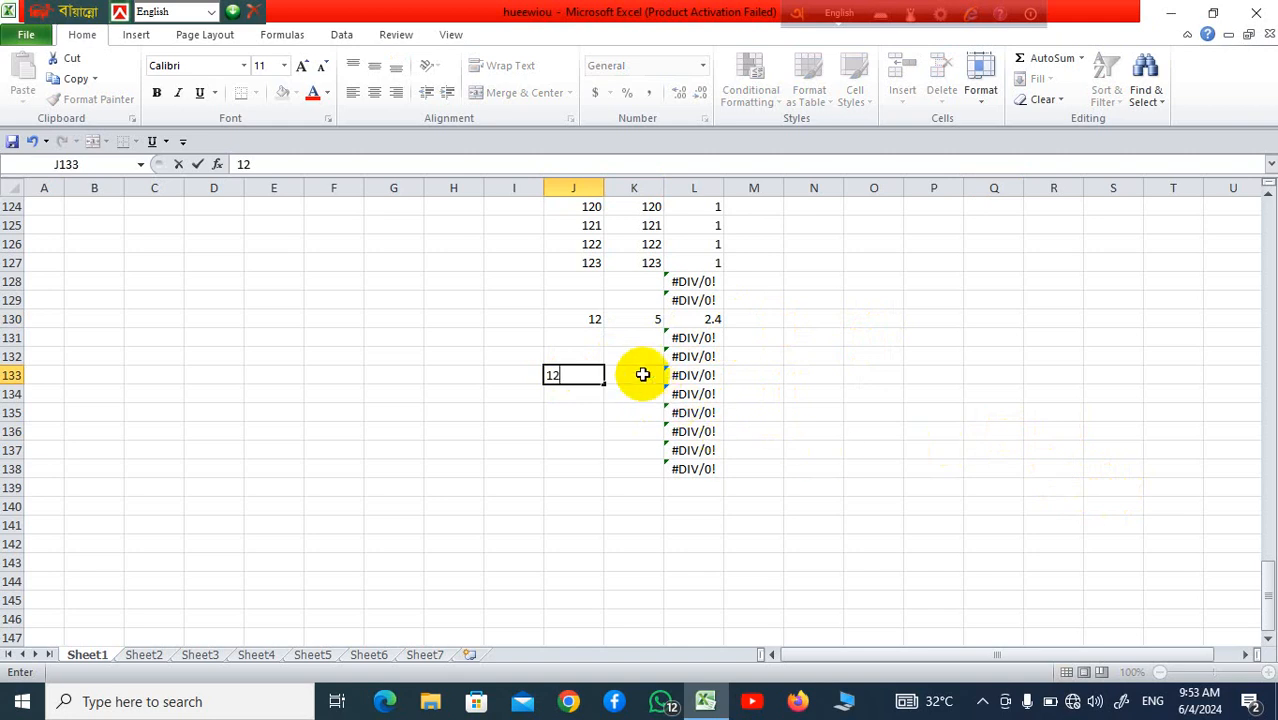
pyautogui.press('Tab')
pyautogui.write('3')
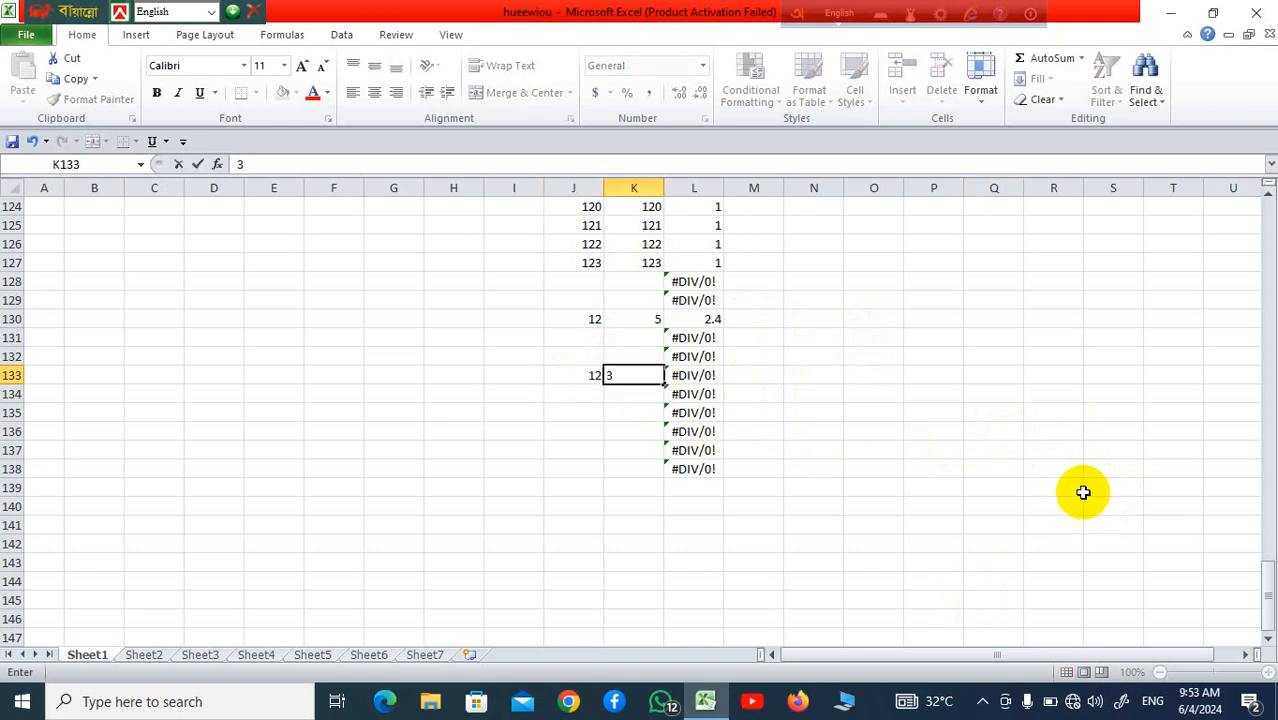
pyautogui.click(968, 390)
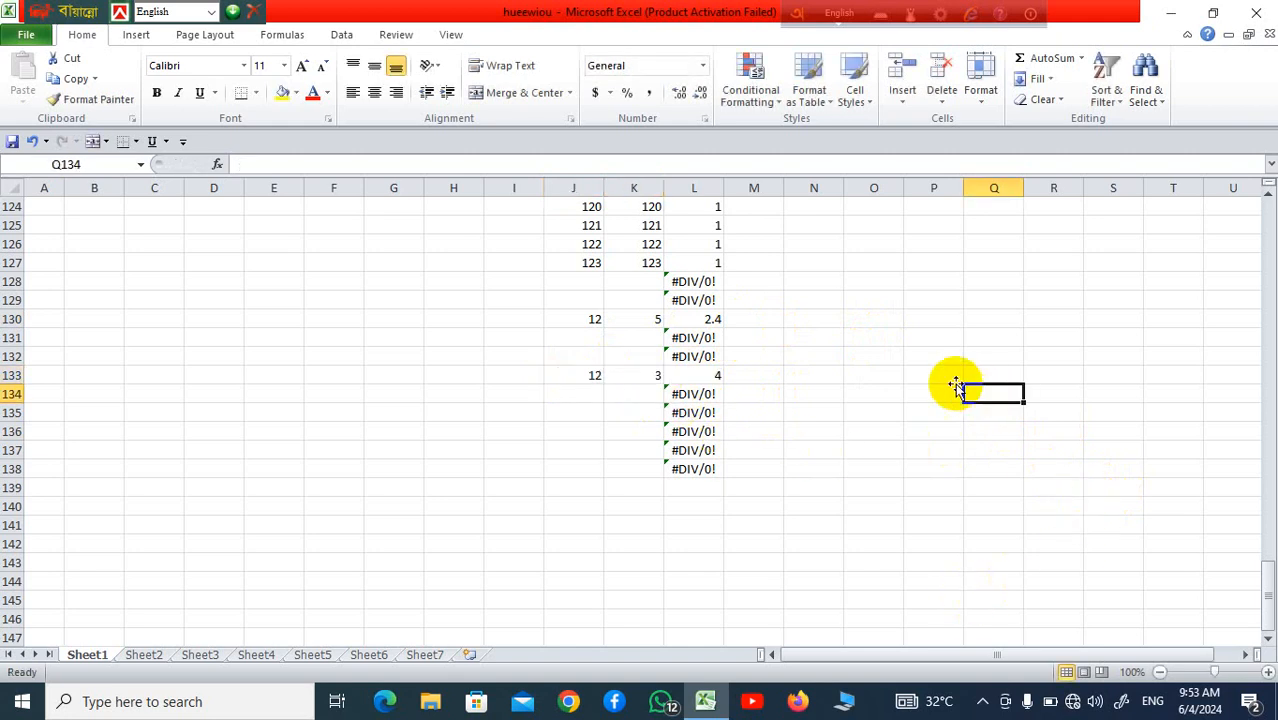
# Clear all the division formulas from column L by emptying the range L4:M147.
pyautogui.scroll(5, 830, 423)
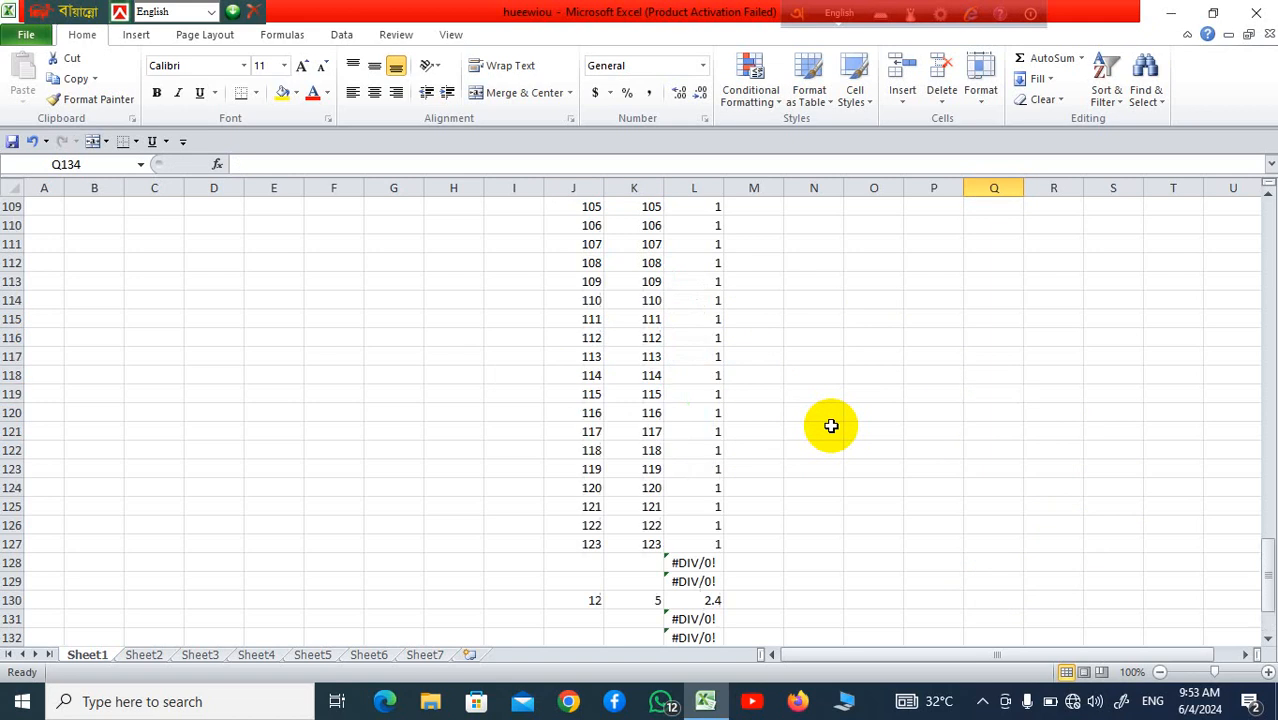
pyautogui.scroll(-6, 832, 555)
pyautogui.scroll(-15, 832, 555)
pyautogui.scroll(15, 793, 543)
pyautogui.moveTo(753, 534); pyautogui.dragTo(696, 188)
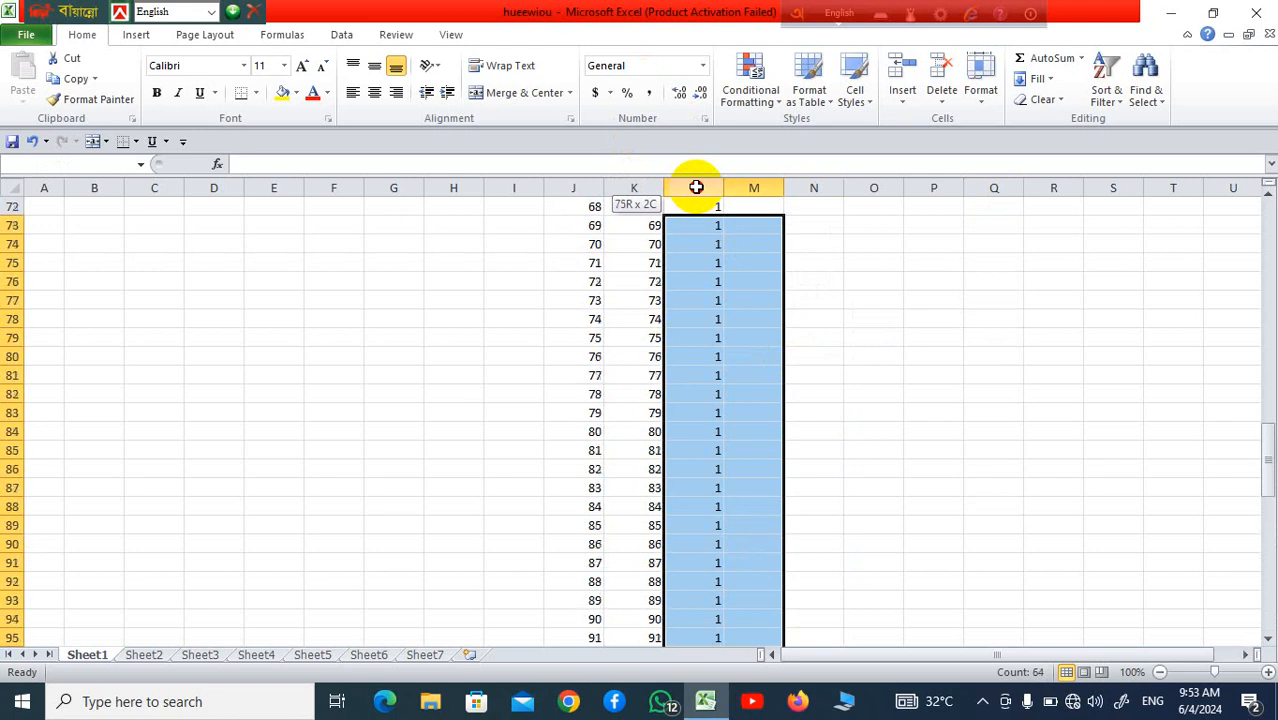
pyautogui.moveTo(696, 187); pyautogui.dragTo(696, 187)
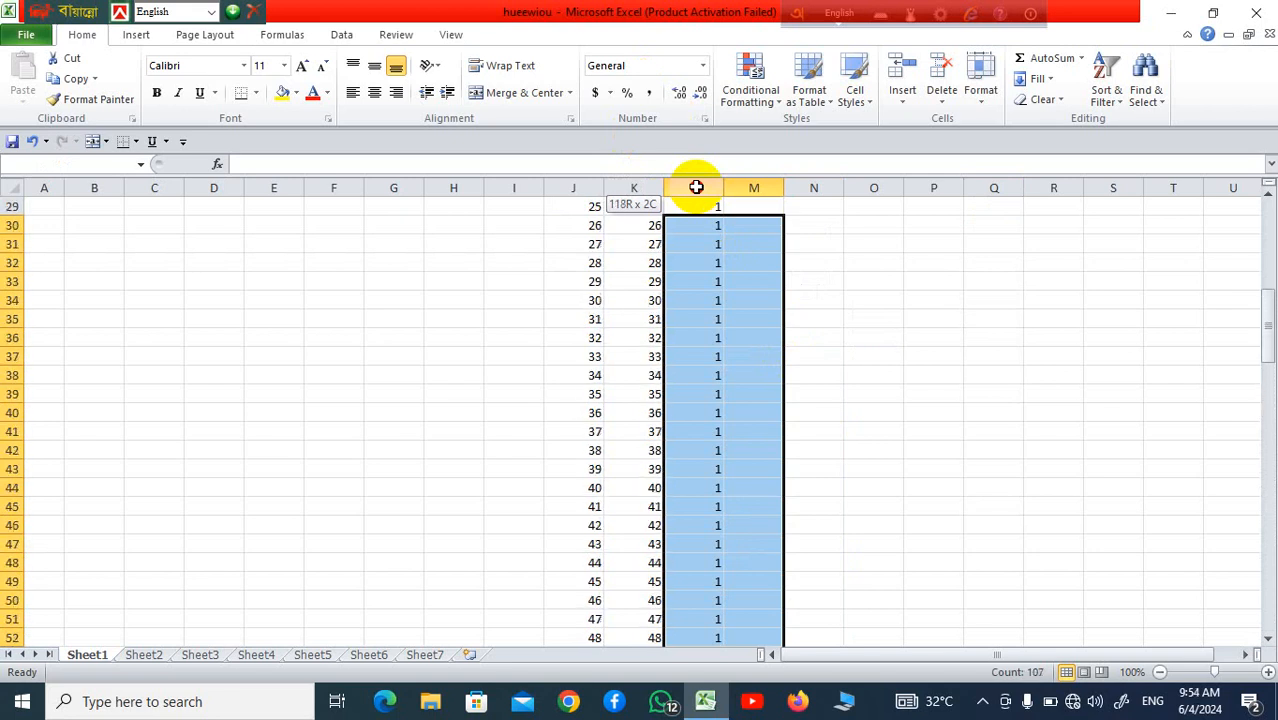
pyautogui.moveTo(696, 187); pyautogui.dragTo(718, 267)
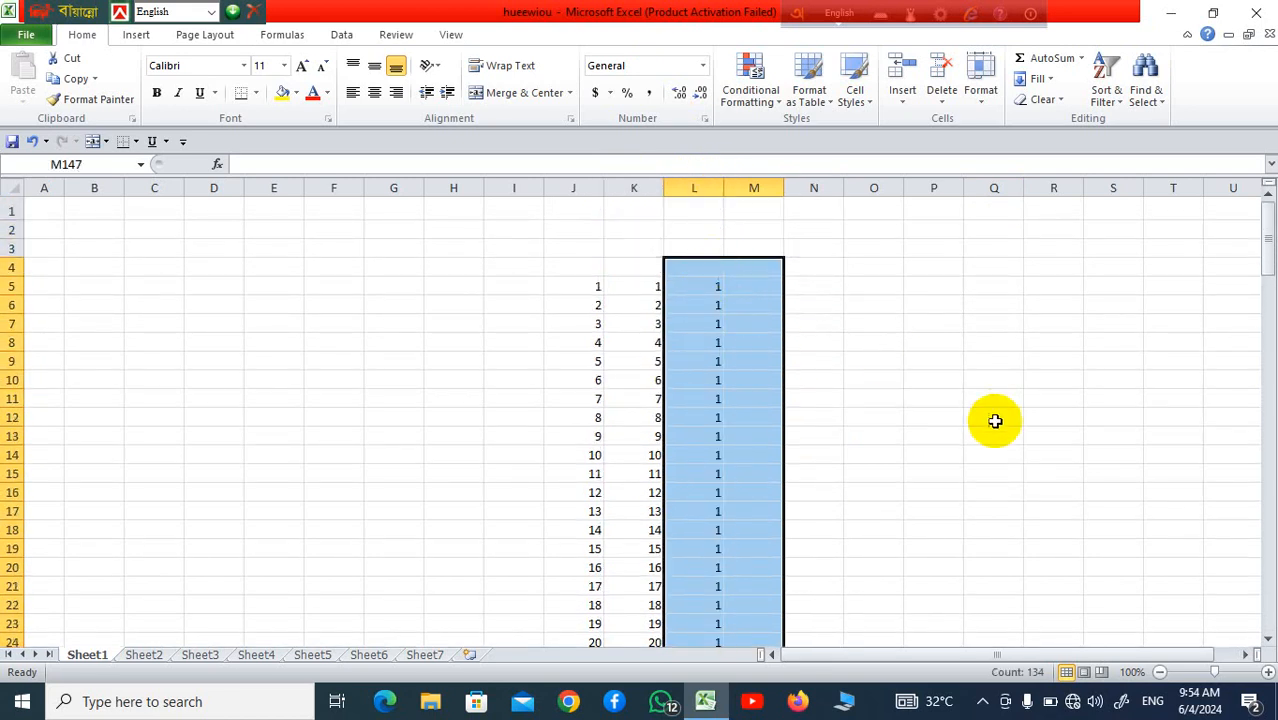
pyautogui.press('Delete')
pyautogui.scroll(20, 1110, 595)
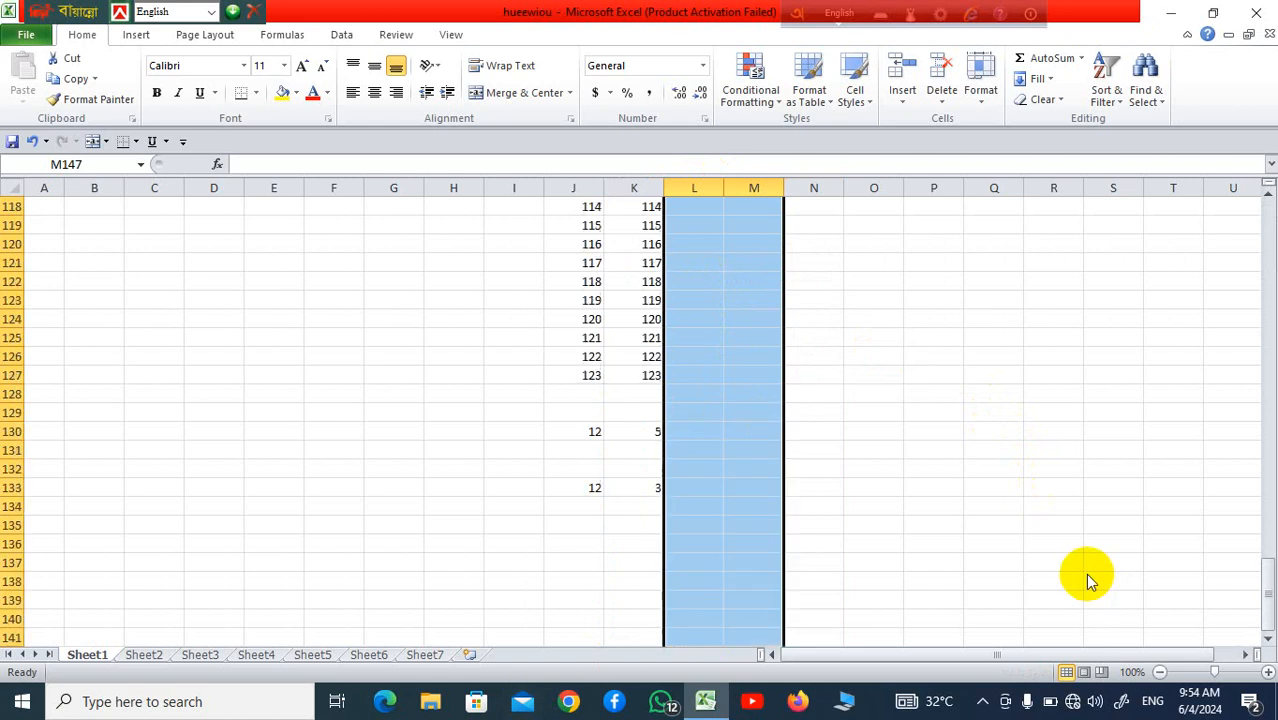
pyautogui.scroll(17, 952, 541)
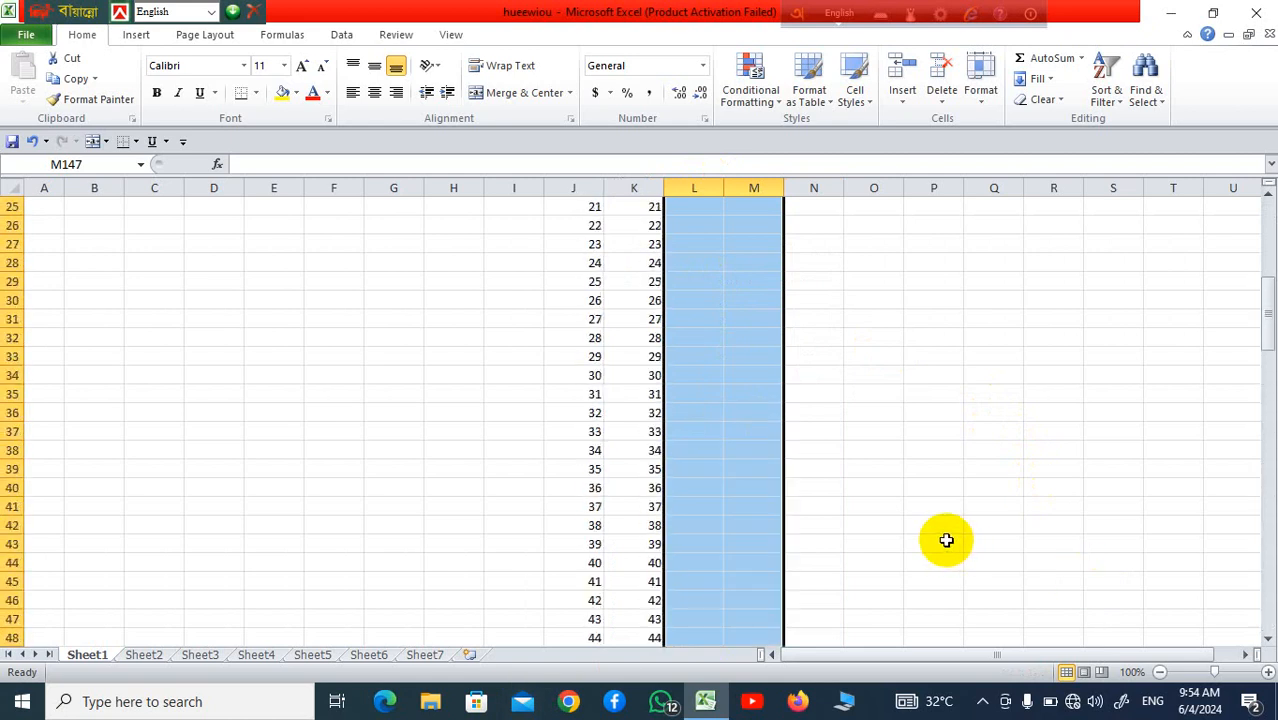
pyautogui.click(945, 539)
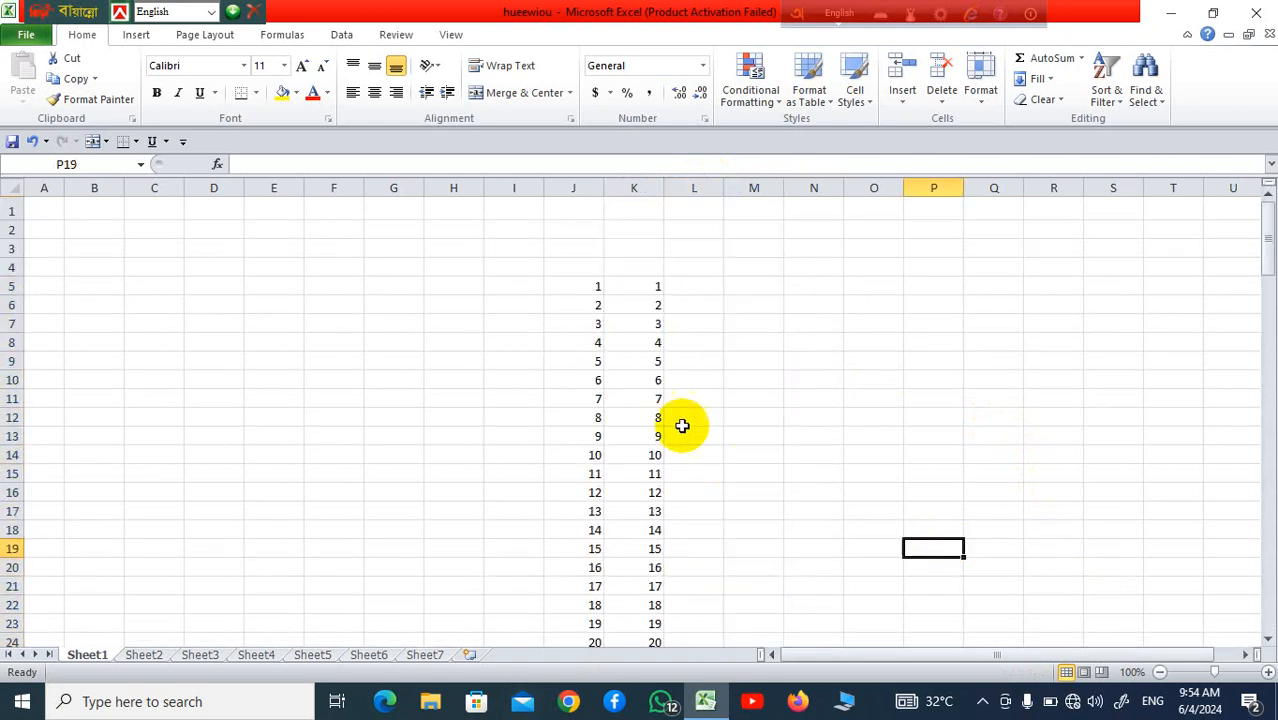
# Enter the formula =TODAY() in N8 to insert the current date.
pyautogui.click(818, 341)
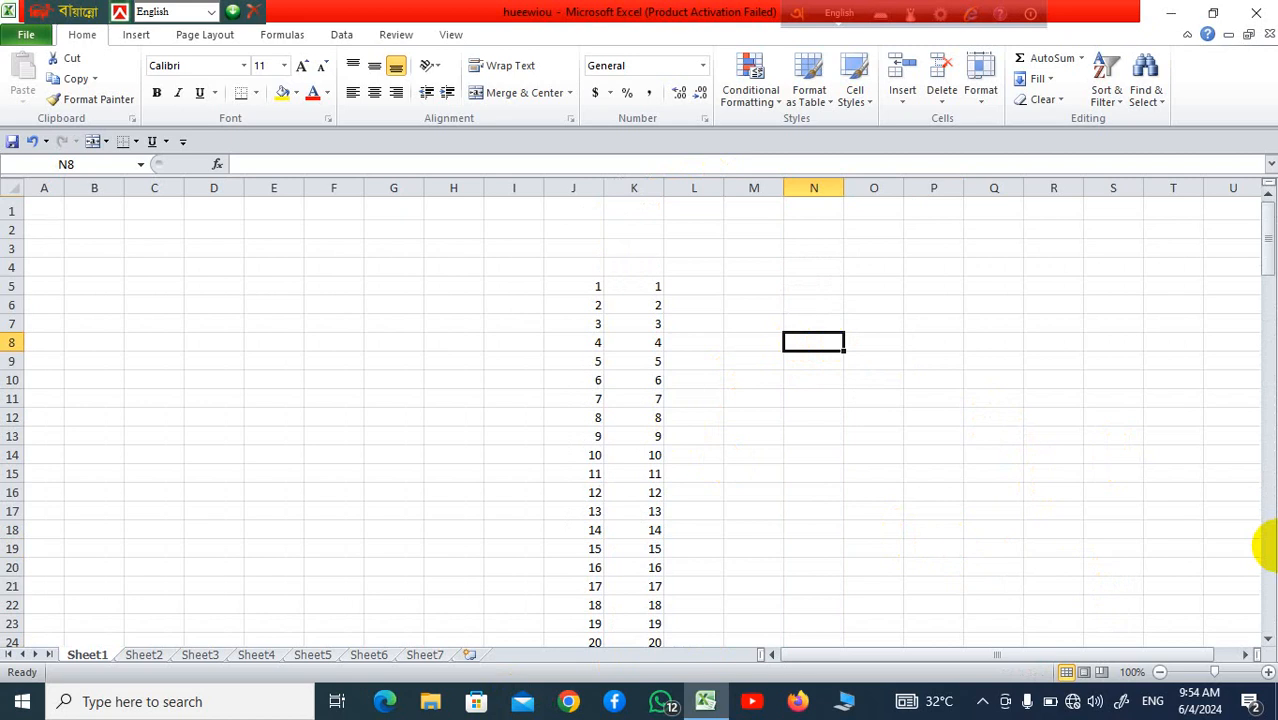
pyautogui.write('=')
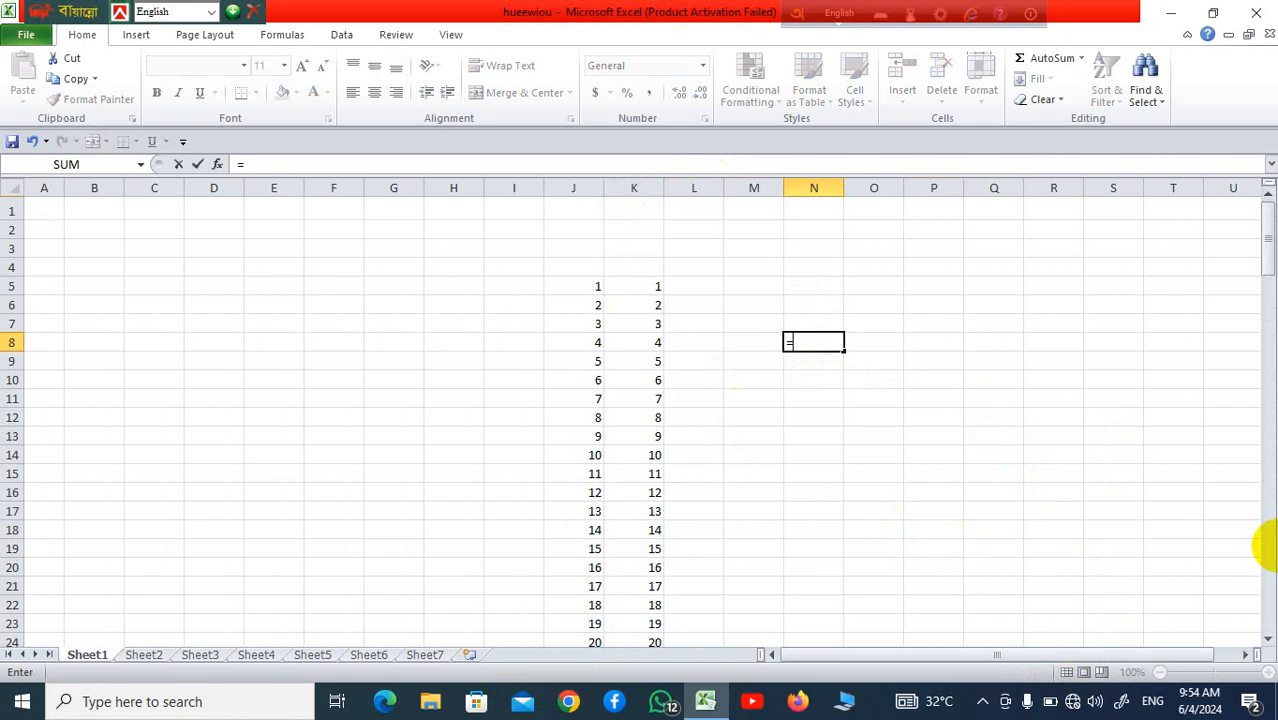
pyautogui.write('=today')
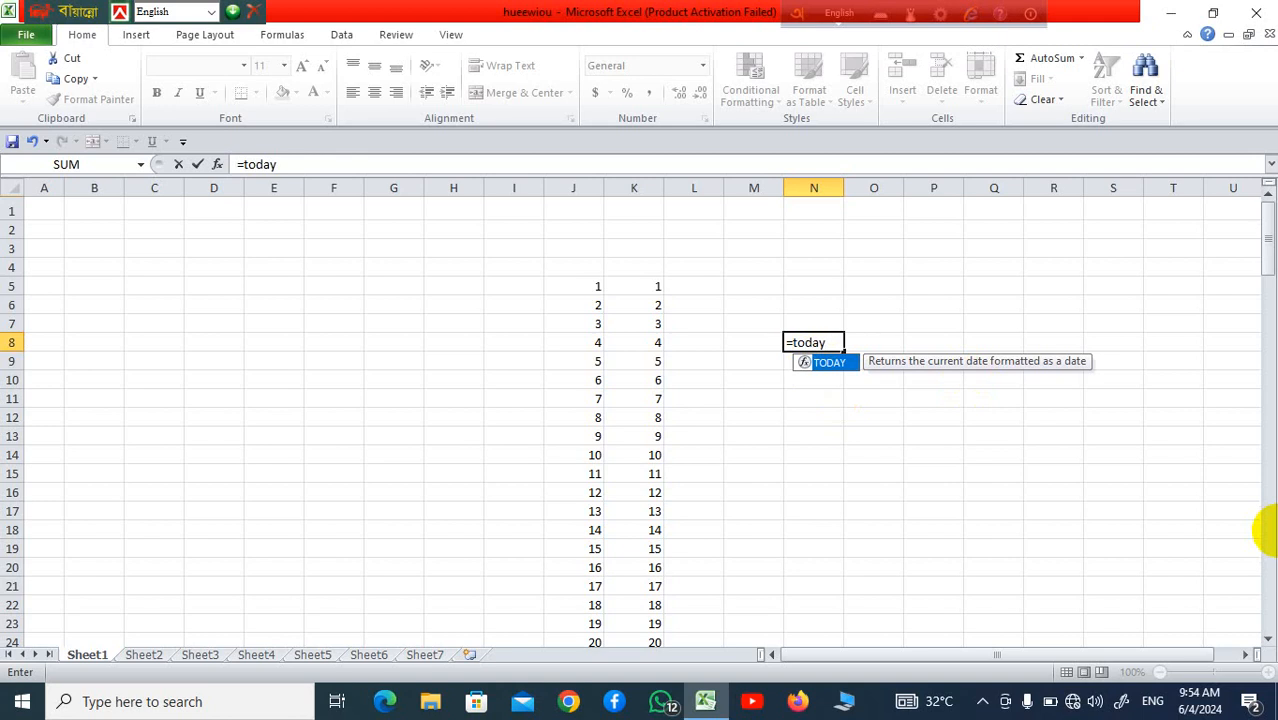
pyautogui.write('(')
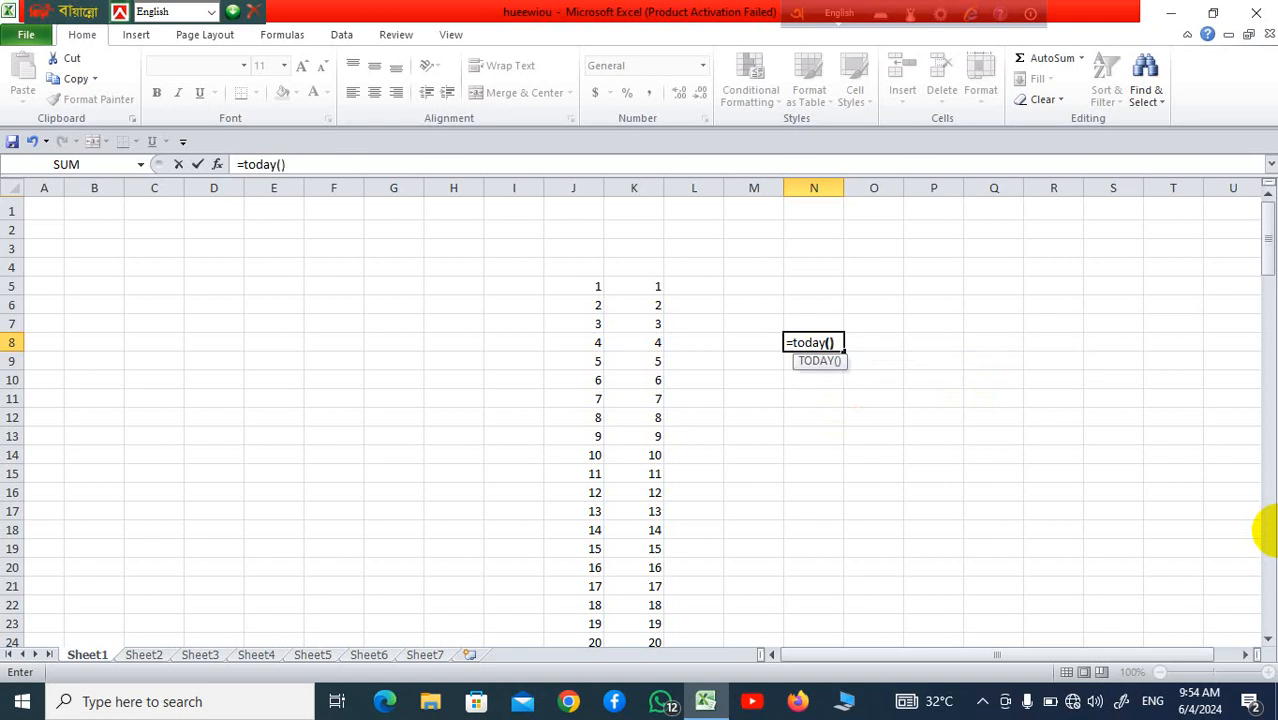
pyautogui.press('Return')
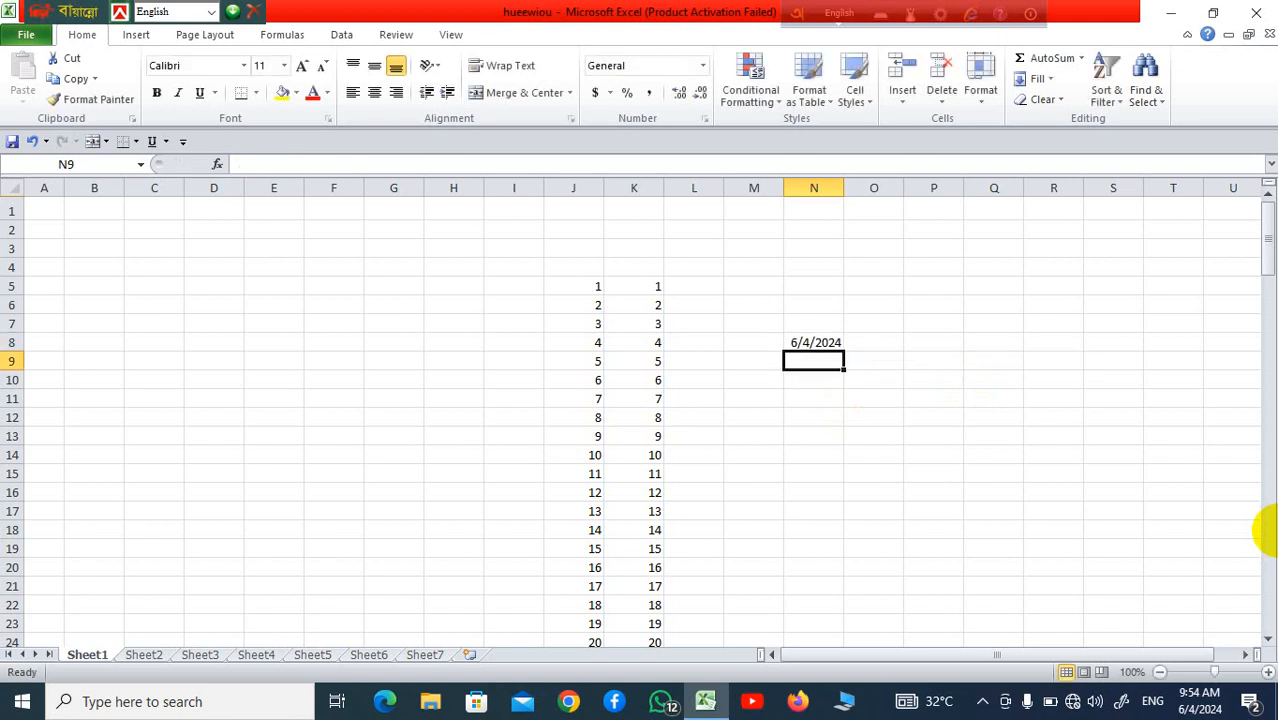
# Look through the number formats offered for the date in N8 without changing its format.
pyautogui.click(813, 343)
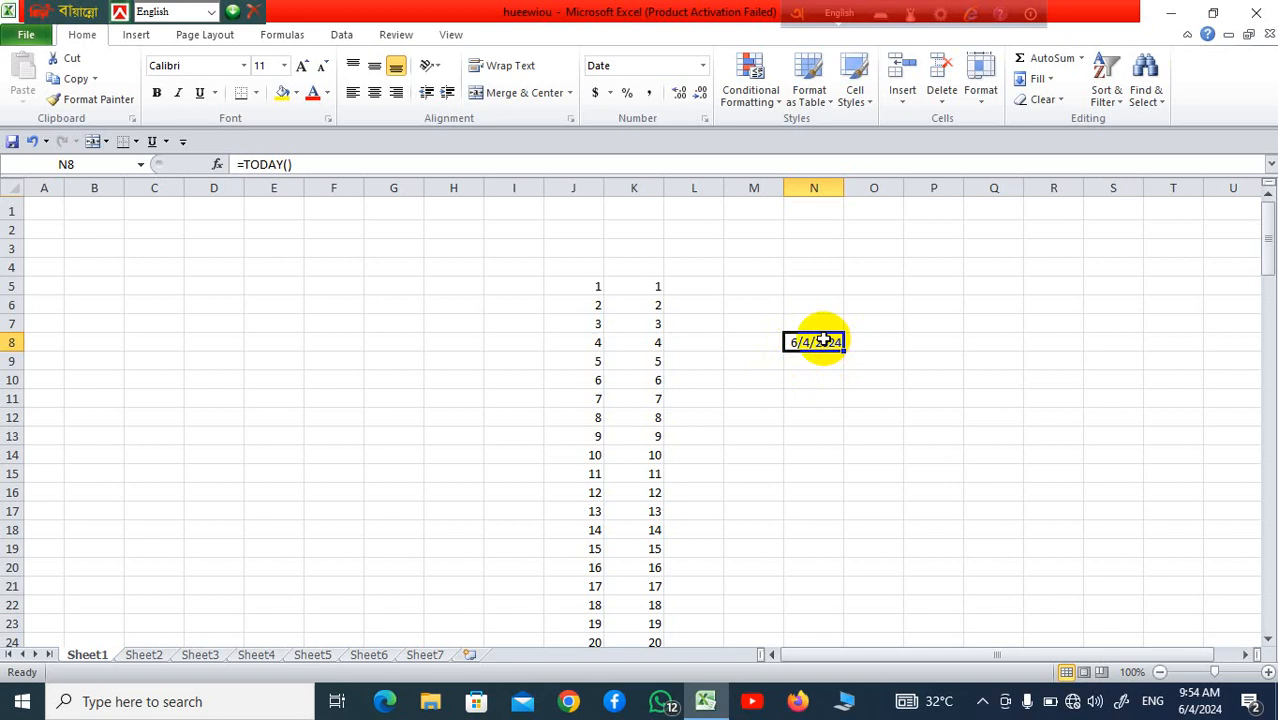
pyautogui.click(705, 66)
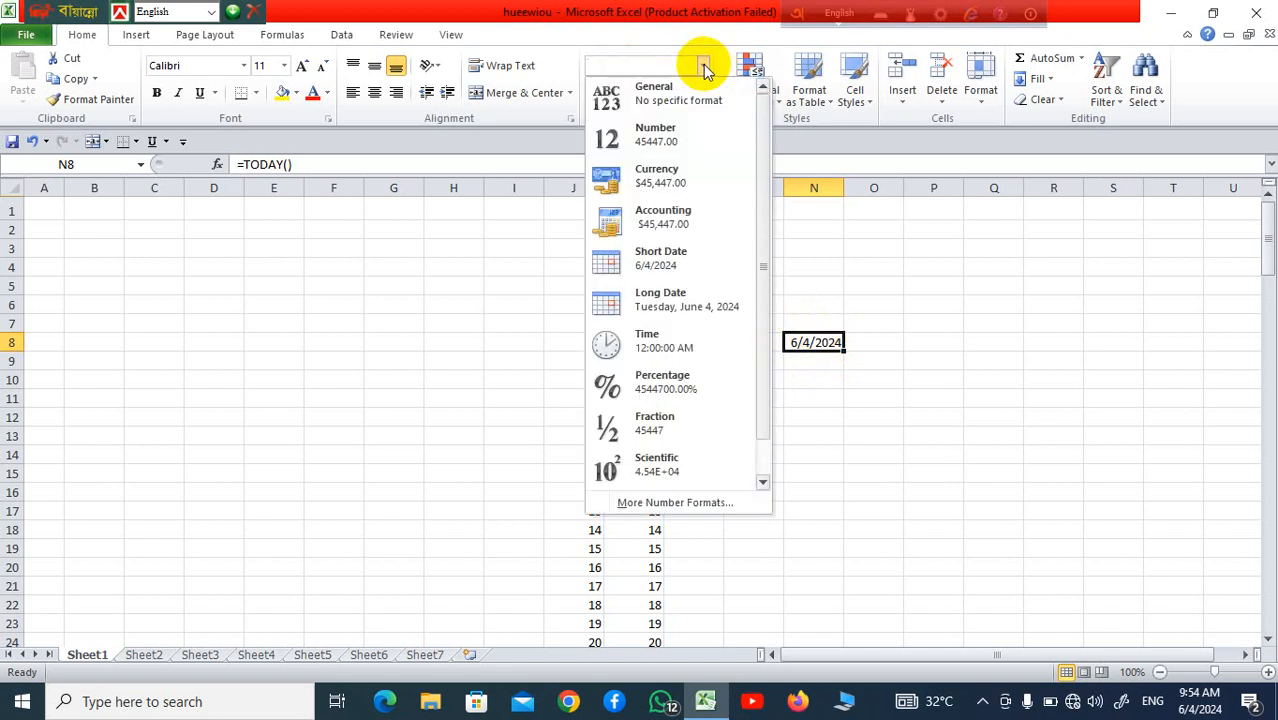
pyautogui.click(973, 500)
# Enter the abbreviated weekday Sat in P7.
pyautogui.click(919, 320)
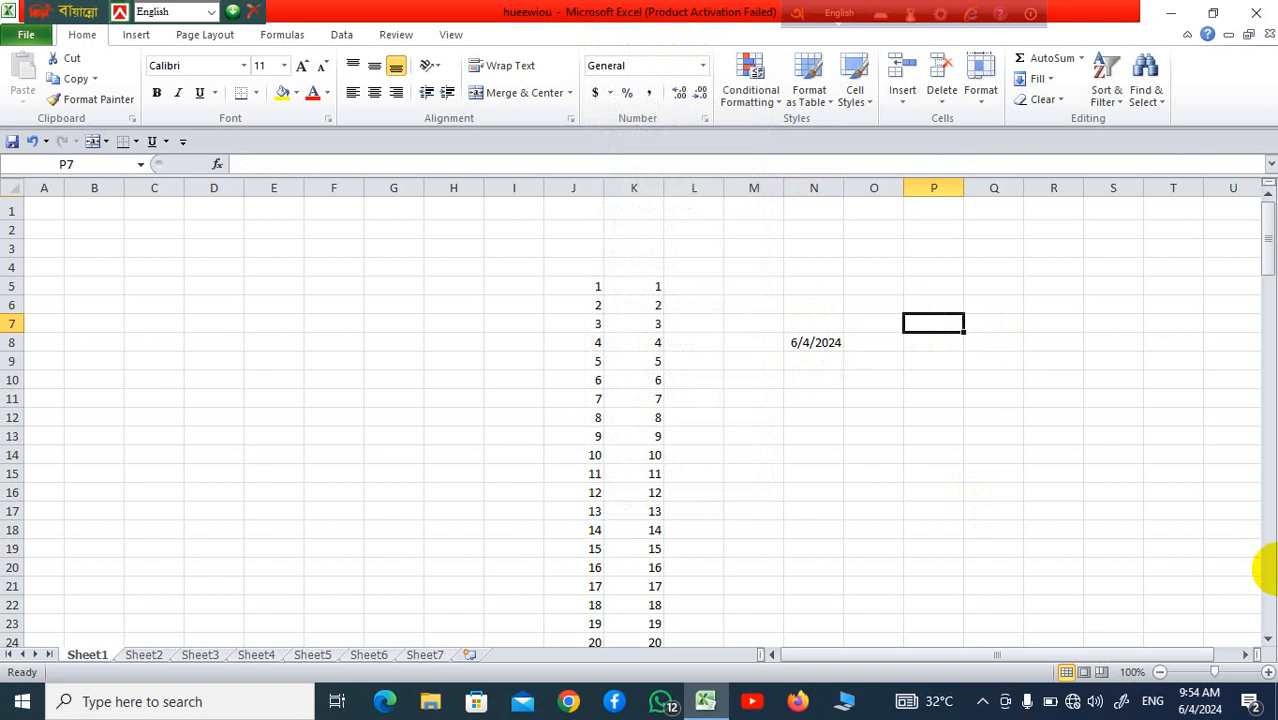
pyautogui.write('Sa')
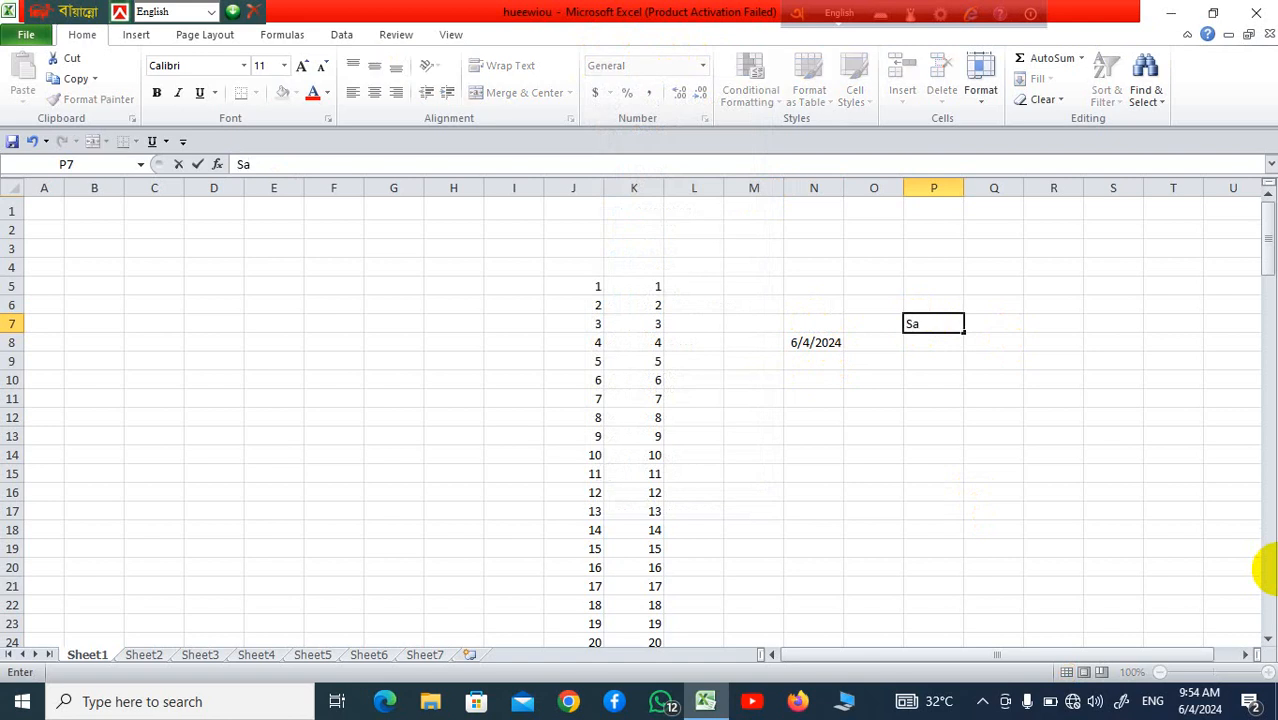
pyautogui.write('t')
pyautogui.click(1055, 477)
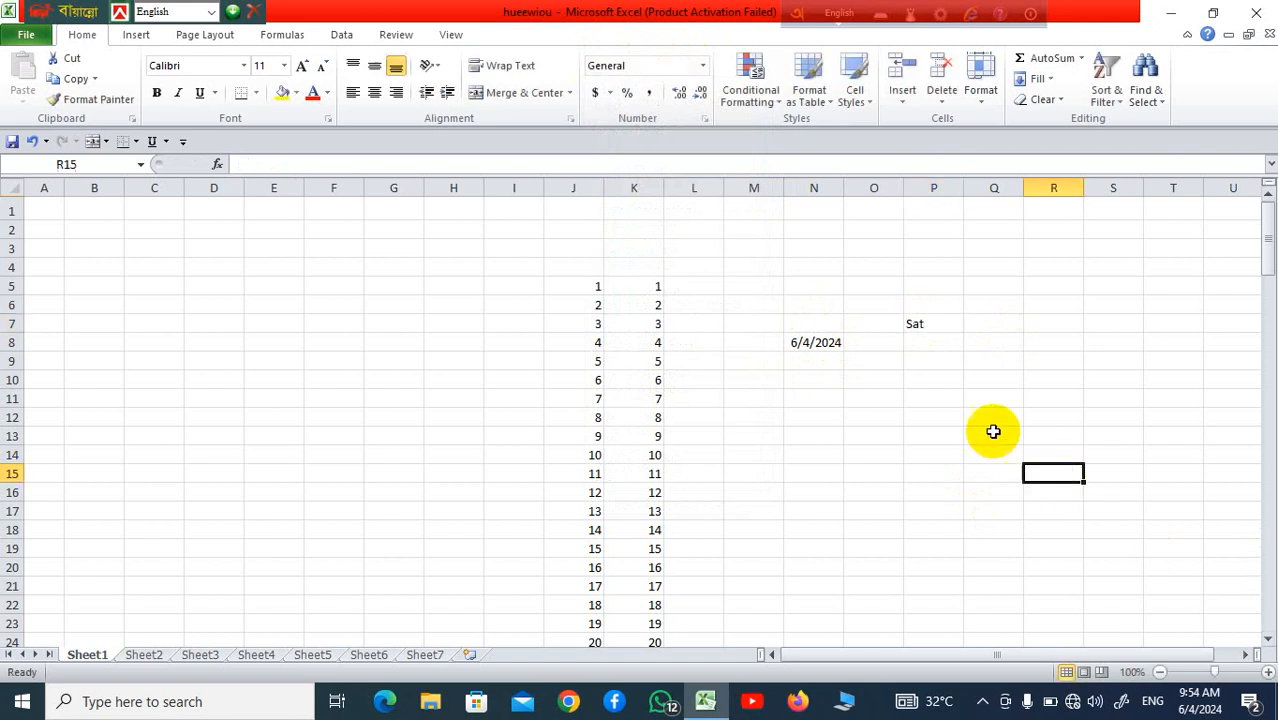
# Fill the weekday series from P7 down column P to row 136.
pyautogui.click(946, 320)
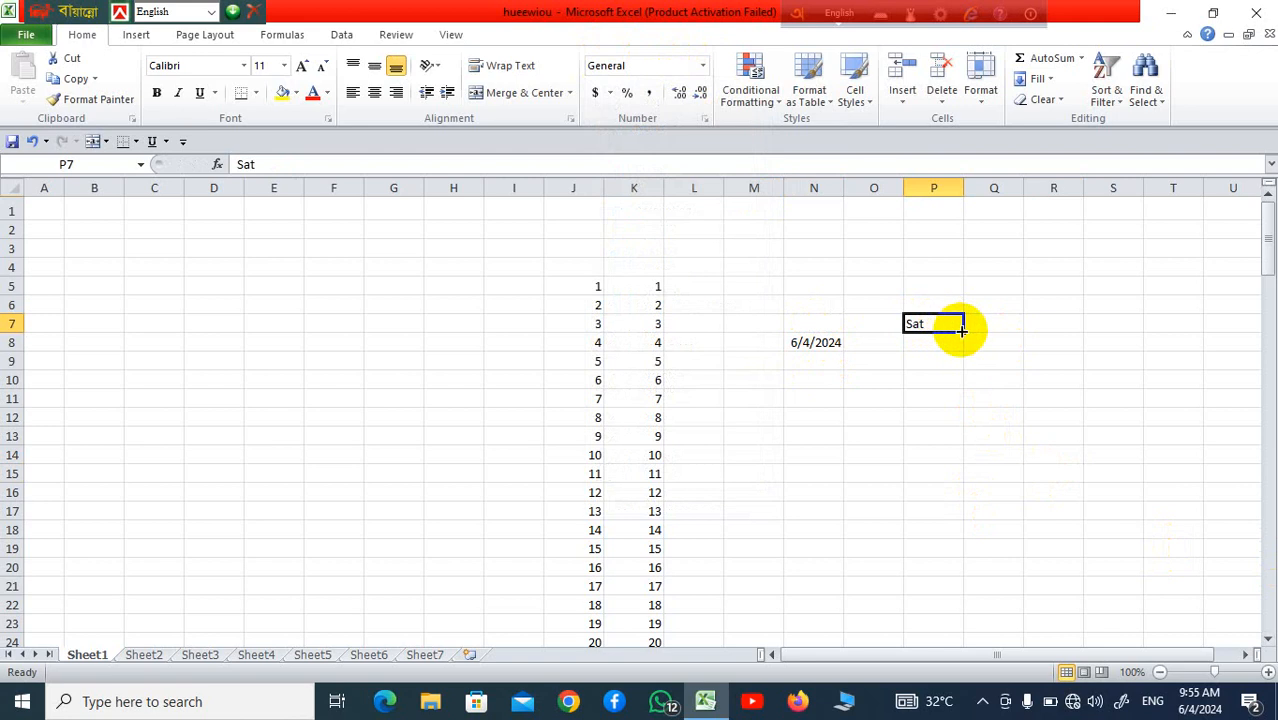
pyautogui.moveTo(960, 330); pyautogui.dragTo(1062, 714)
pyautogui.scroll(18, 1068, 703)
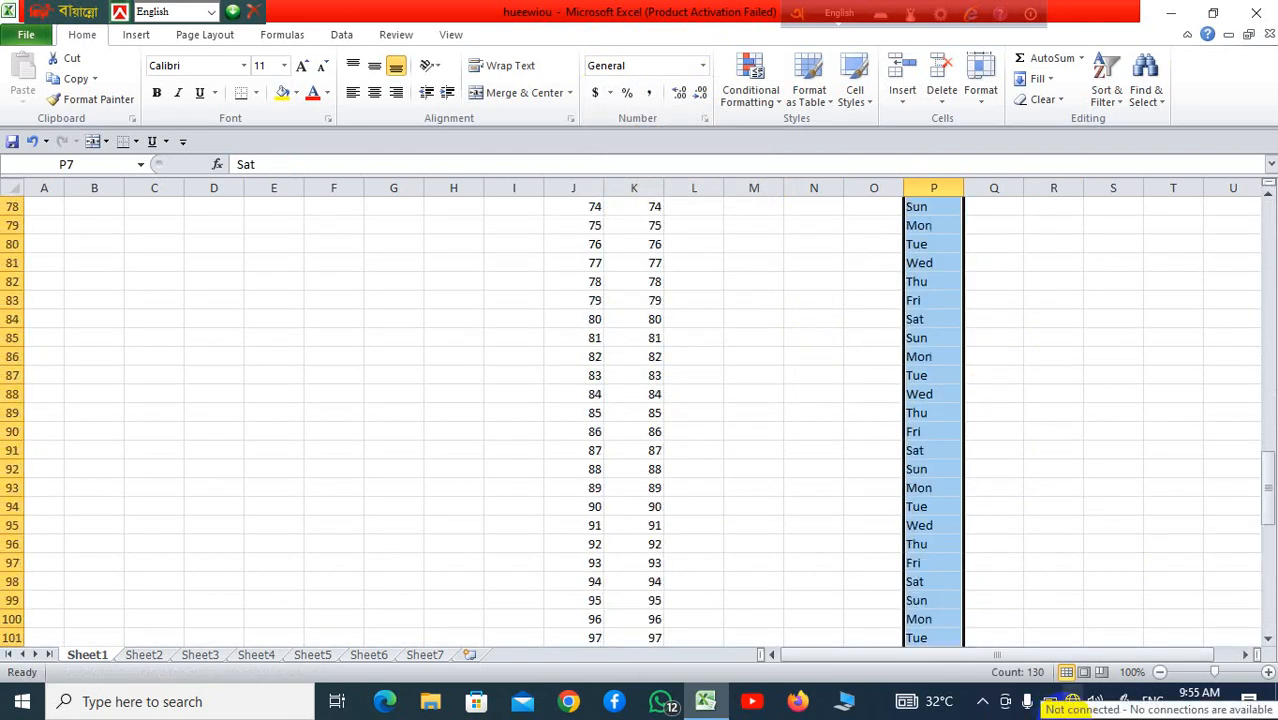
pyautogui.scroll(20, 1068, 703)
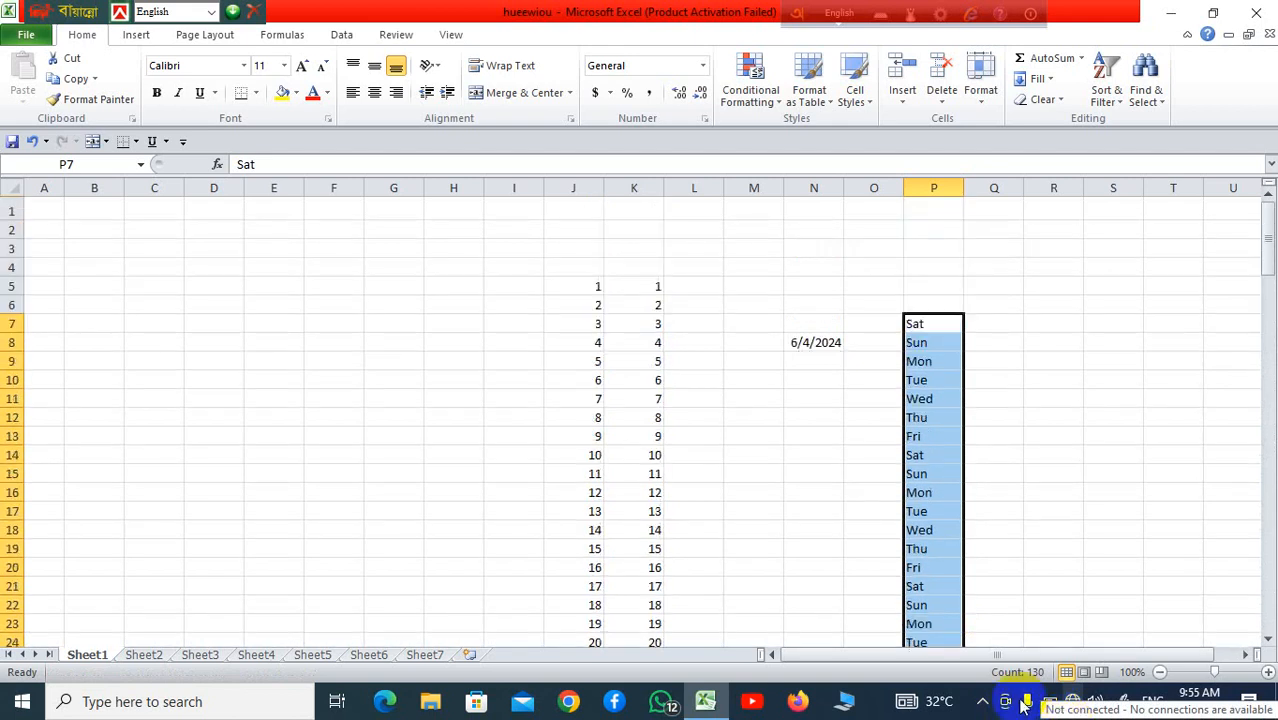
pyautogui.click(1094, 491)
# Examine the order of the filled weekday names in column P, from P7 down.
pyautogui.click(940, 324)
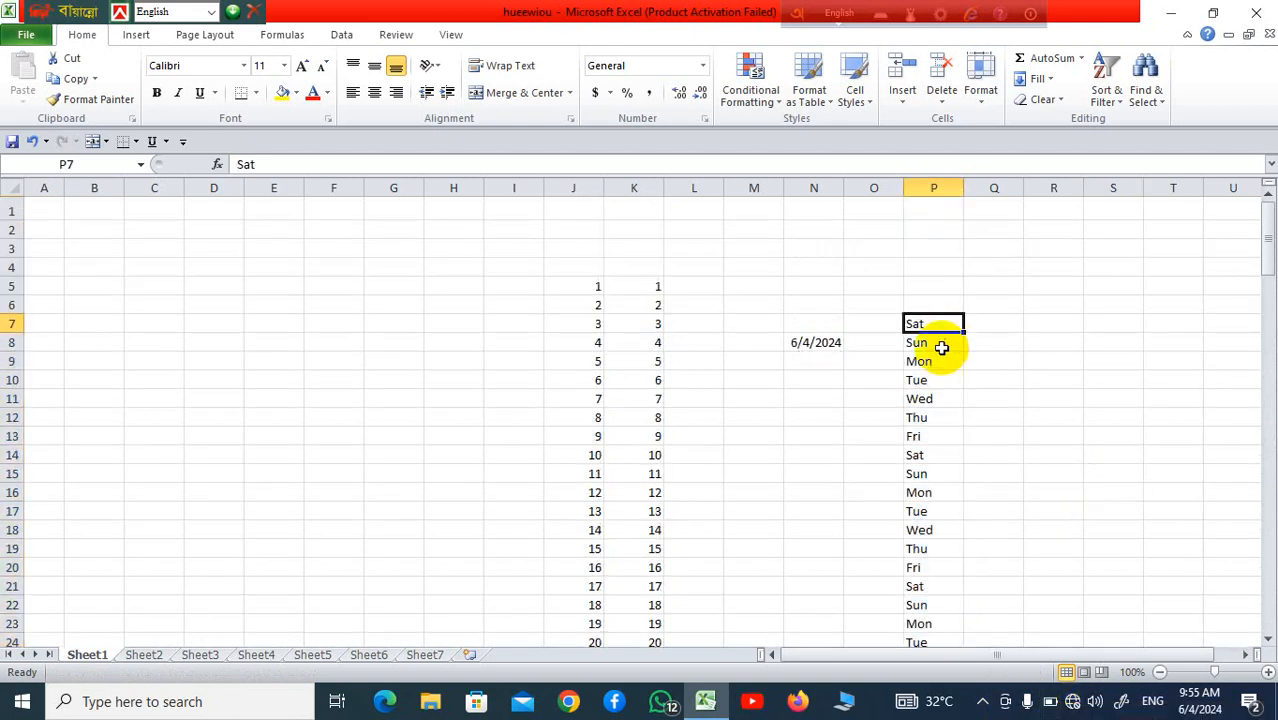
pyautogui.click(936, 361)
pyautogui.click(937, 384)
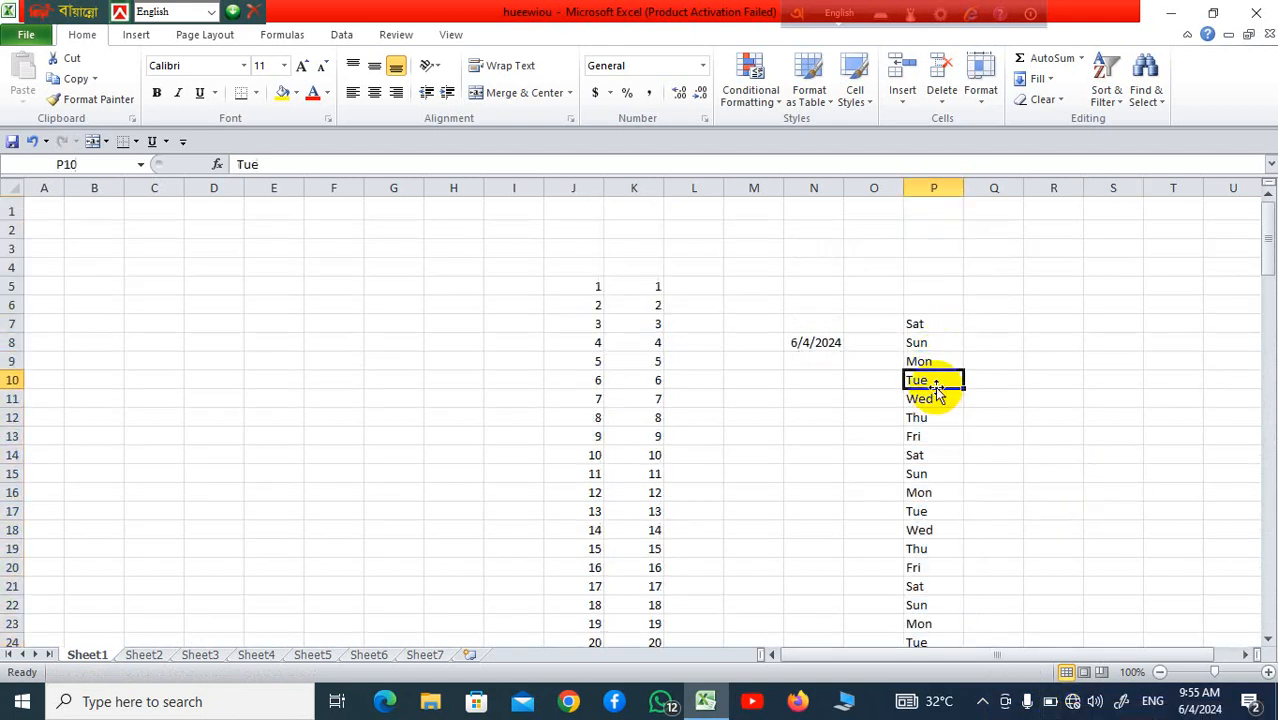
pyautogui.click(935, 399)
pyautogui.click(941, 417)
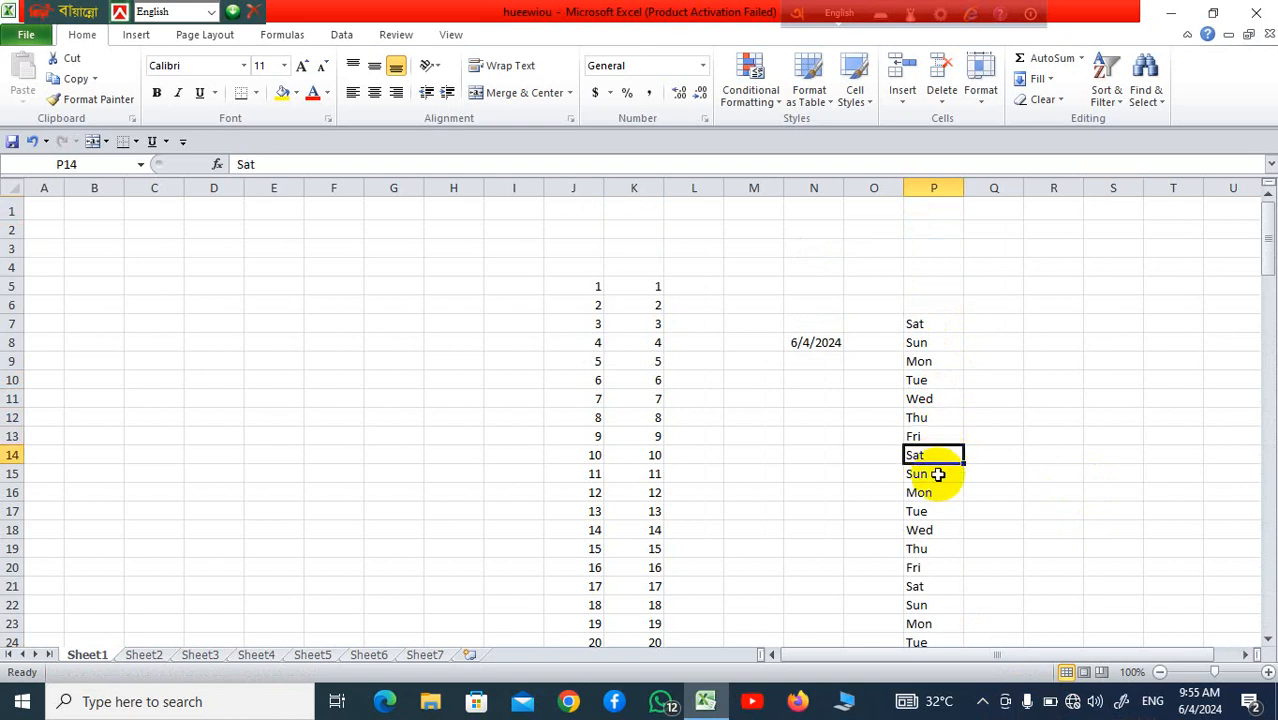
pyautogui.click(940, 474)
pyautogui.click(945, 495)
pyautogui.click(947, 513)
pyautogui.click(950, 531)
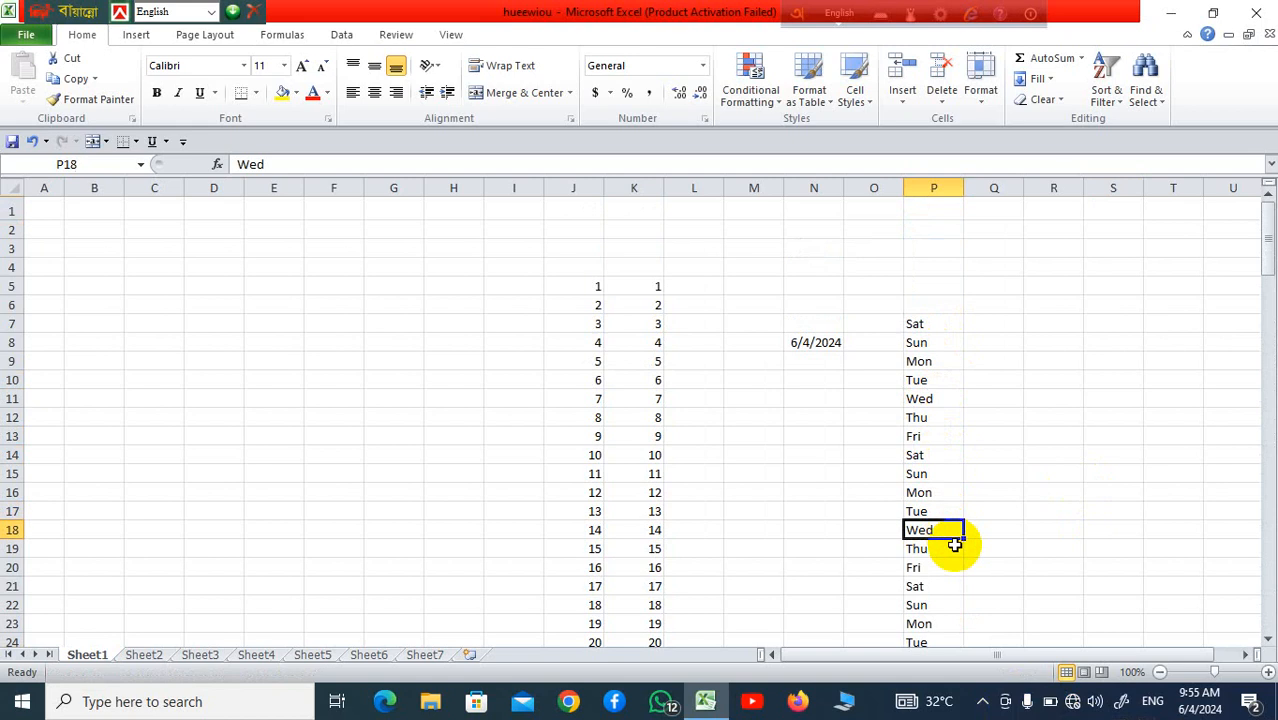
pyautogui.click(952, 549)
pyautogui.click(957, 584)
pyautogui.click(954, 566)
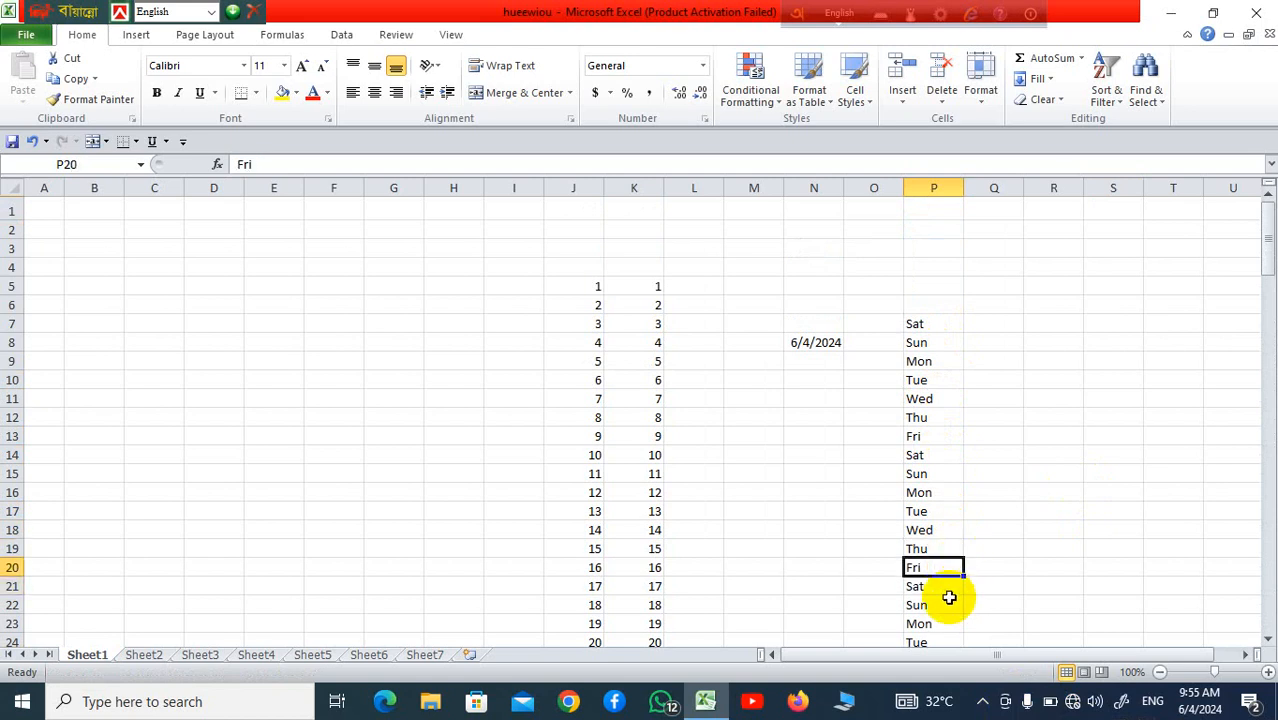
pyautogui.click(948, 589)
pyautogui.click(946, 622)
pyautogui.click(944, 641)
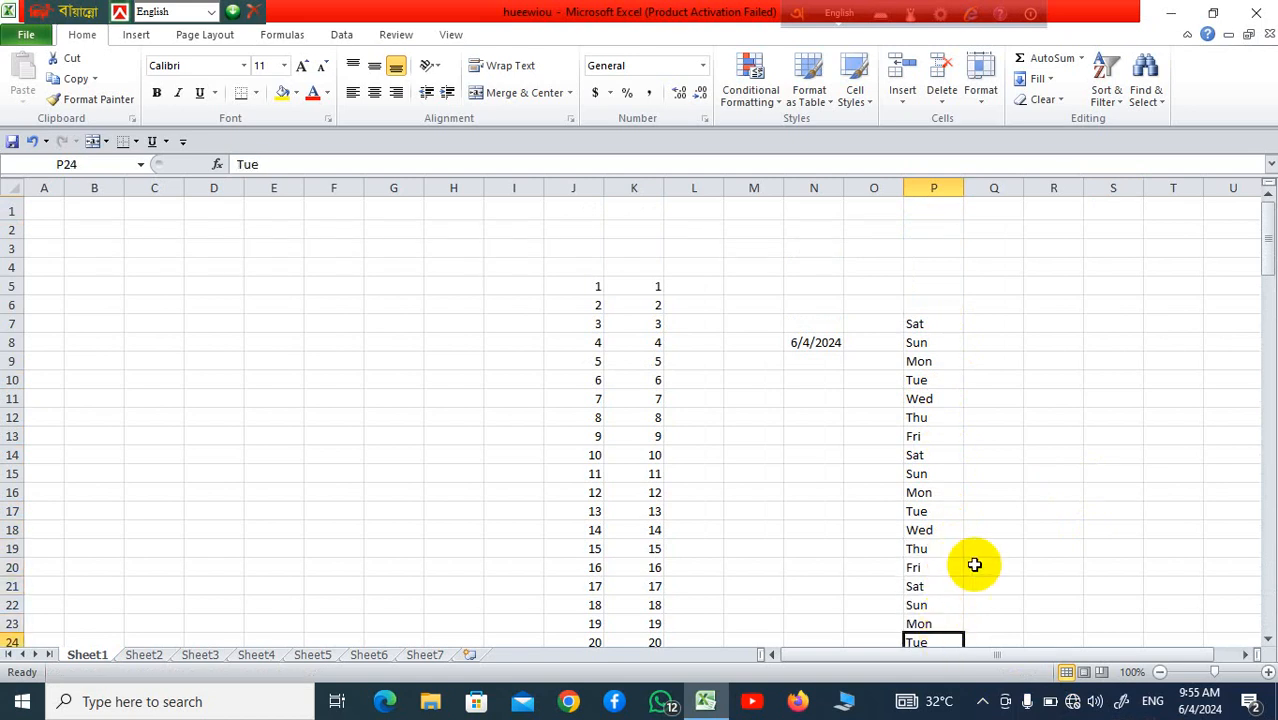
pyautogui.scroll(-6, 985, 547)
pyautogui.scroll(-10, 985, 547)
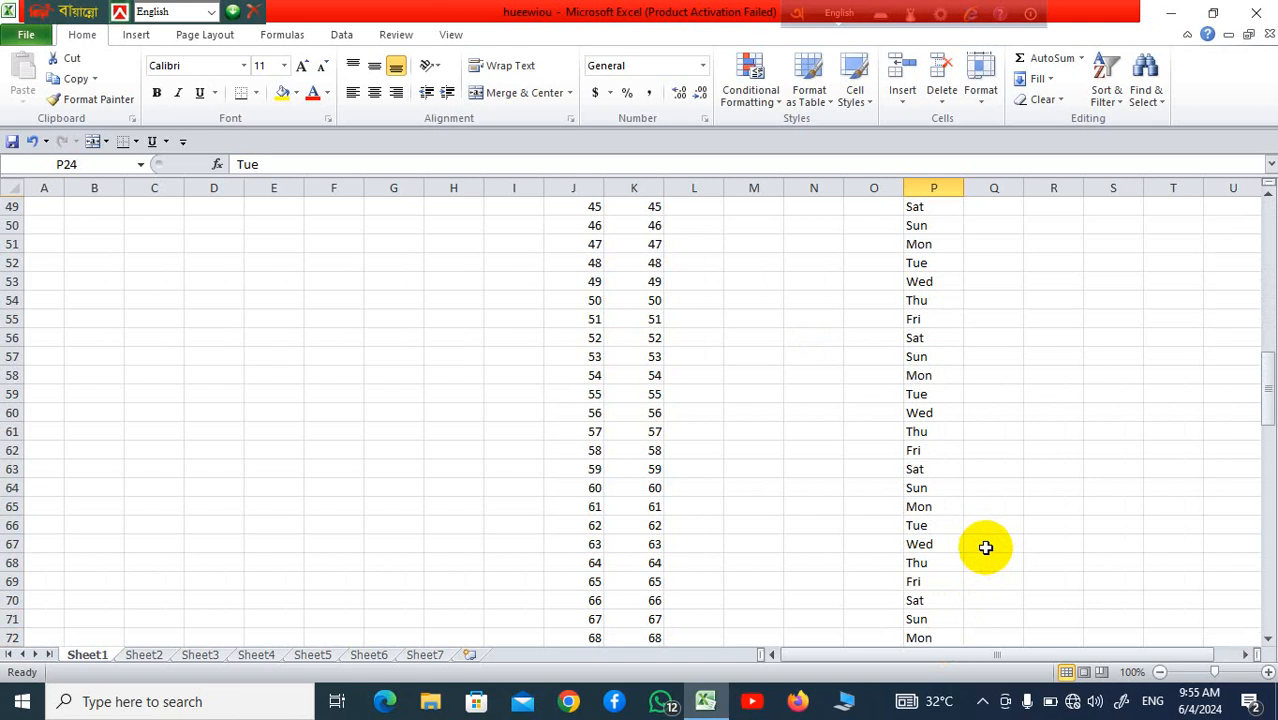
pyautogui.scroll(11, 985, 547)
pyautogui.scroll(5, 985, 547)
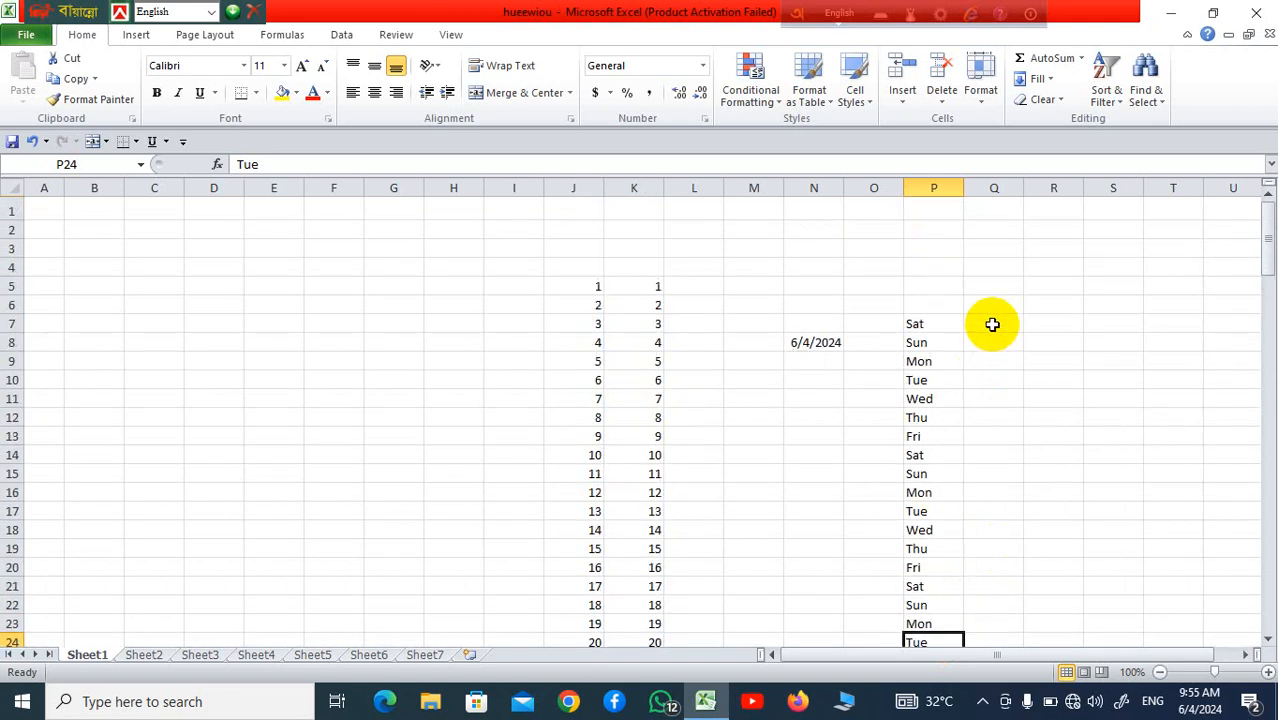
# Enter Satday in Q7 beside the first abbreviated weekday and try to fill a series from it.
pyautogui.click(993, 322)
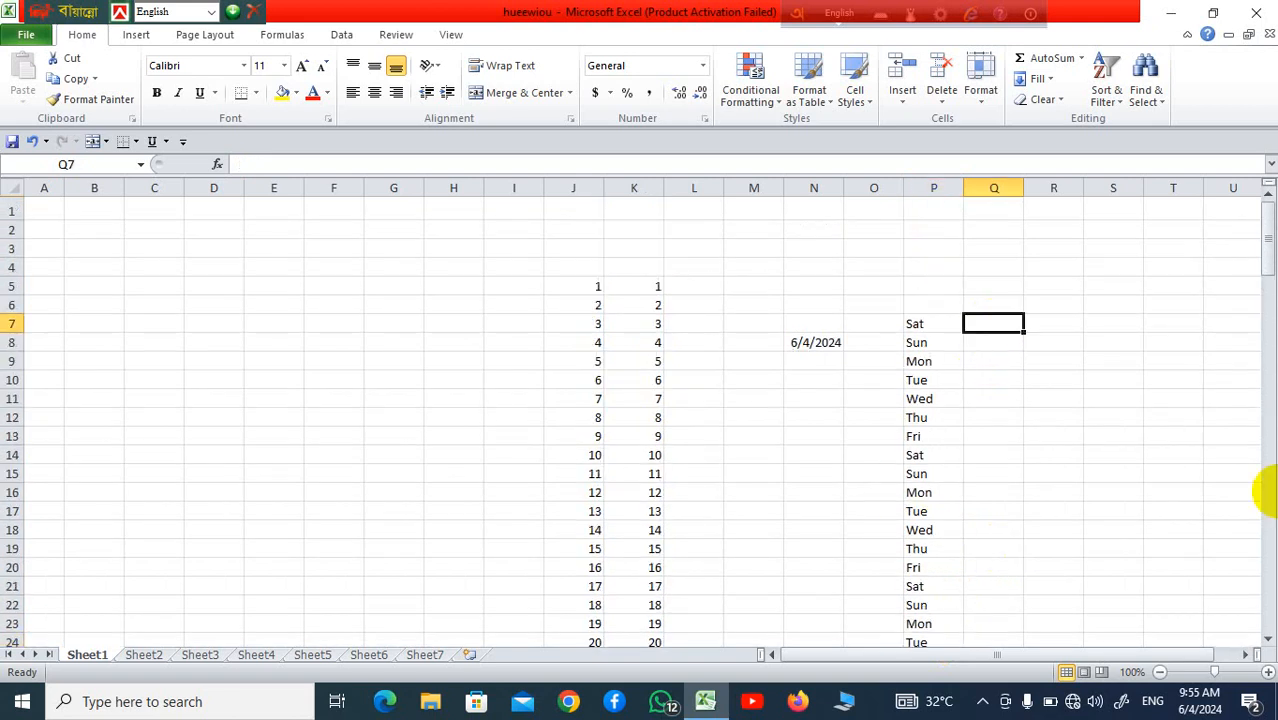
pyautogui.write('Satday')
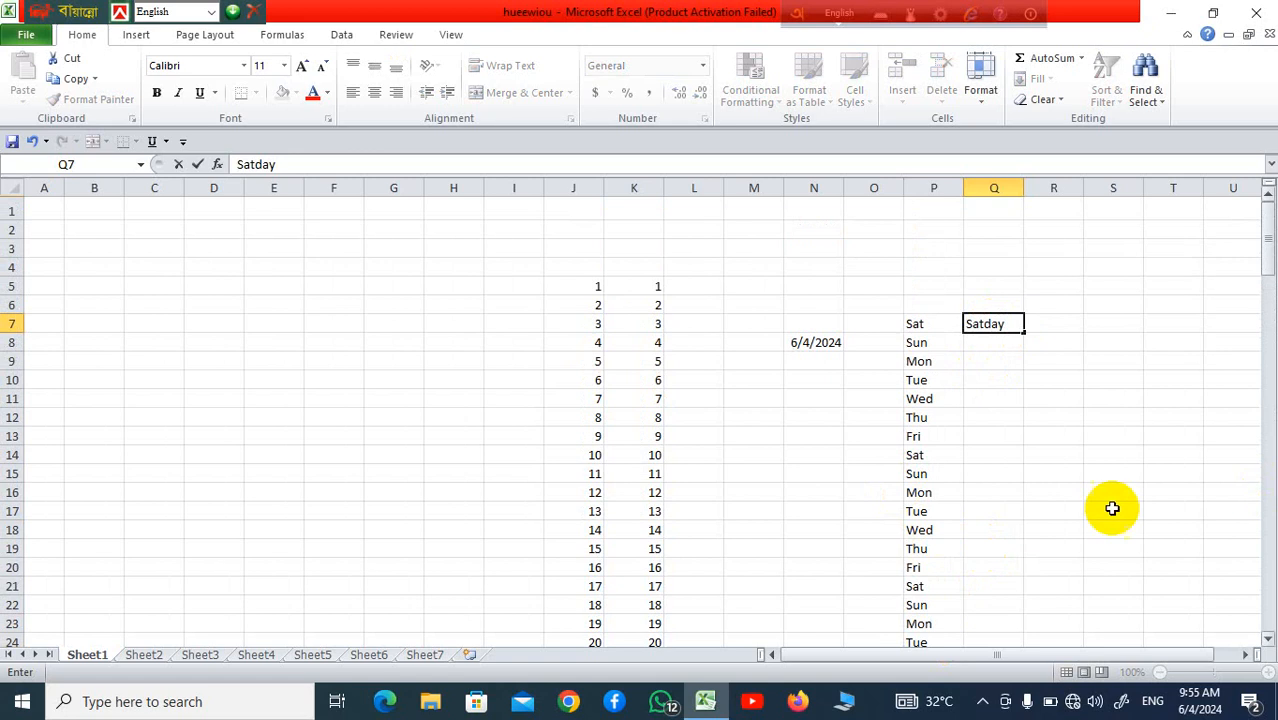
pyautogui.click(1076, 415)
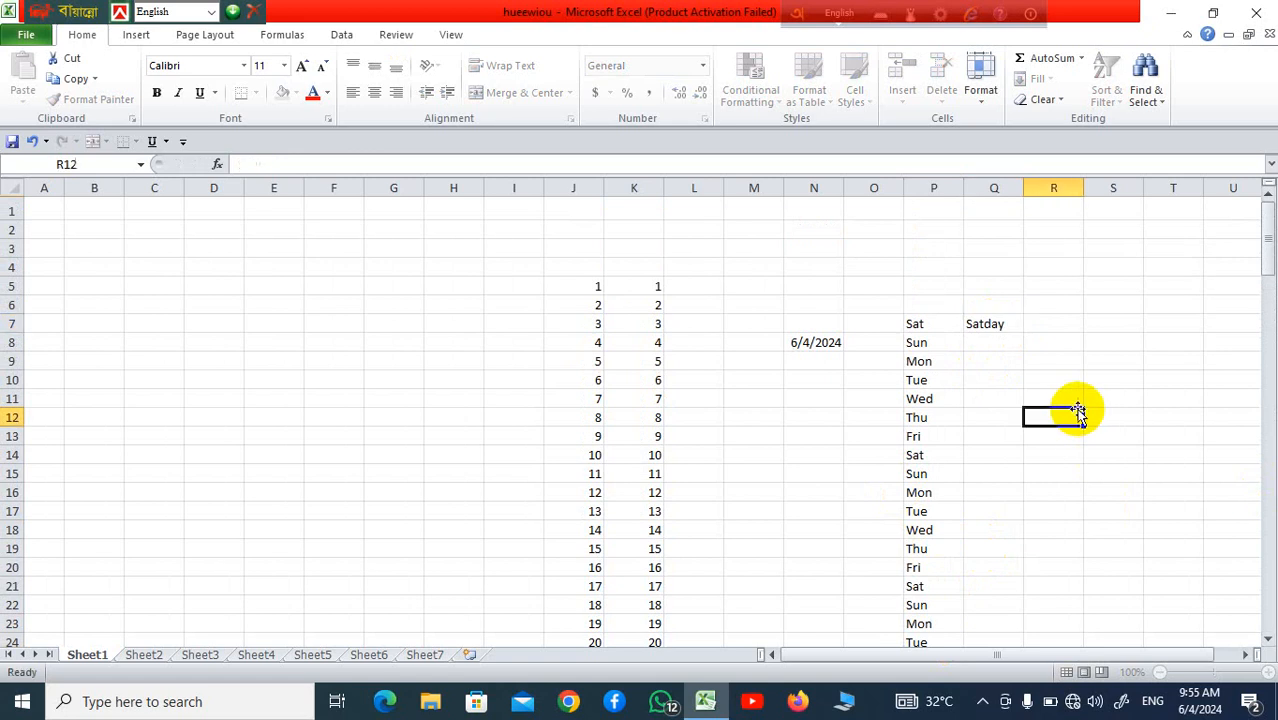
pyautogui.click(1010, 324)
pyautogui.moveTo(1023, 331)
pyautogui.mouseDown()
pyautogui.moveTo(1057, 540)
pyautogui.moveTo(1013, 328)
pyautogui.mouseUp()
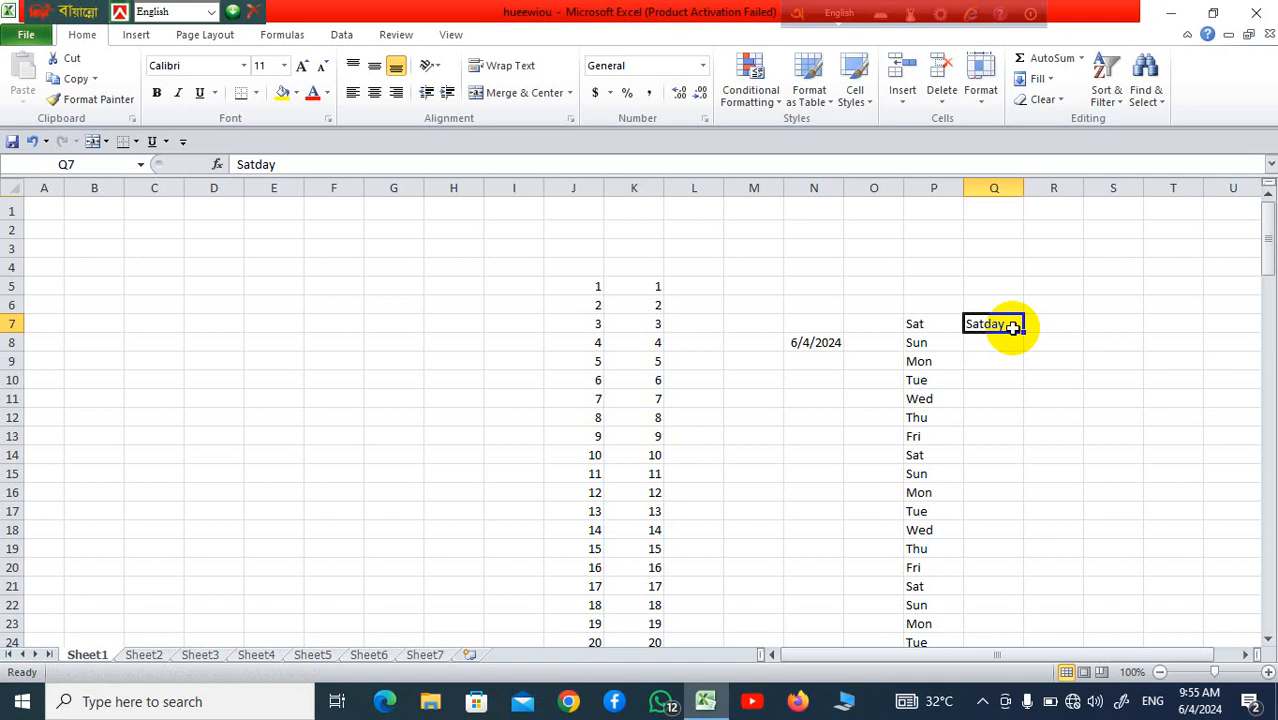
# Replace the entry in Q7 with Sat and fill the weekday series down column Q to row 50.
pyautogui.press('Delete')
pyautogui.click(1053, 492)
pyautogui.click(998, 323)
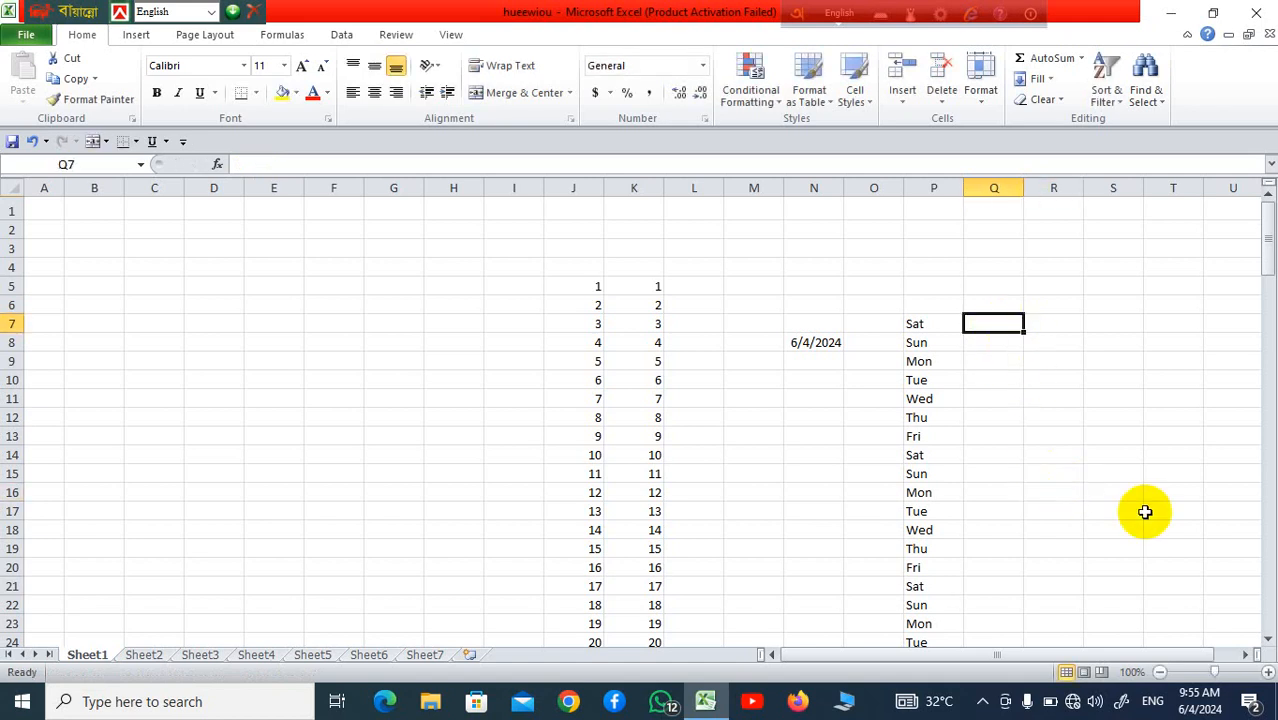
pyautogui.write('Sat')
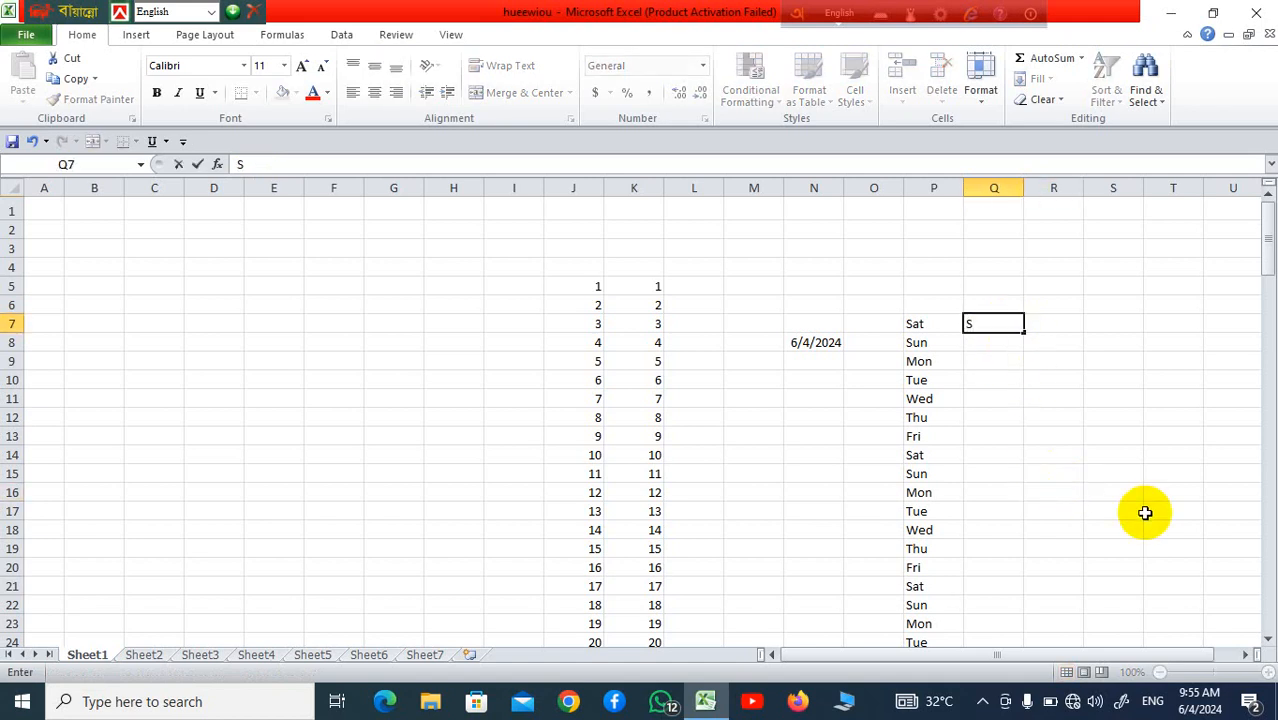
pyautogui.click(1041, 466)
pyautogui.click(988, 323)
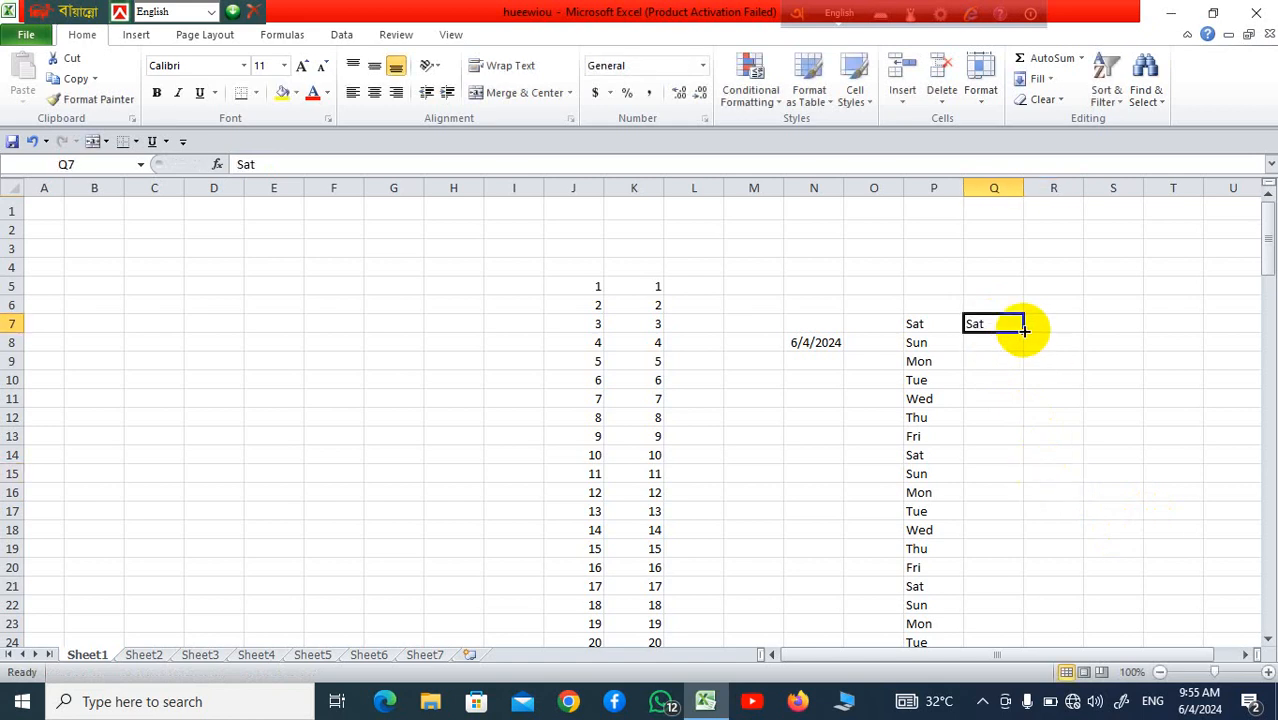
pyautogui.moveTo(1024, 330); pyautogui.dragTo(1020, 624)
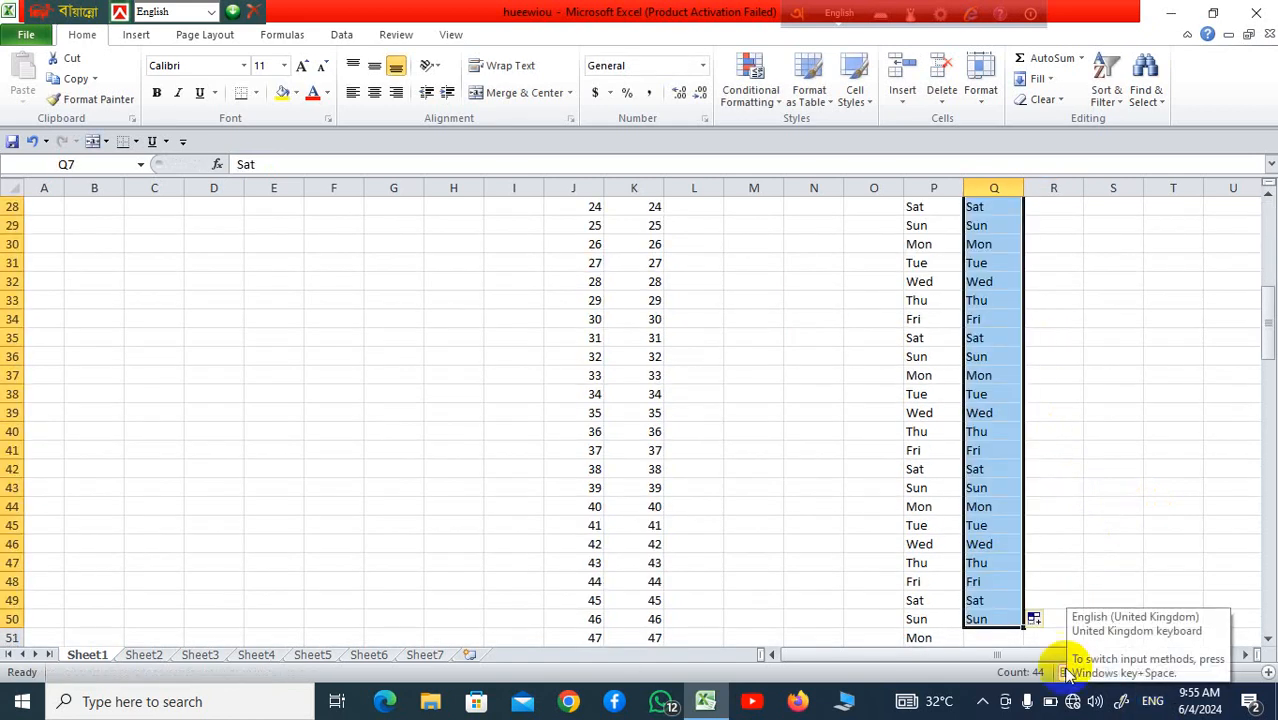
pyautogui.scroll(9, 1078, 523)
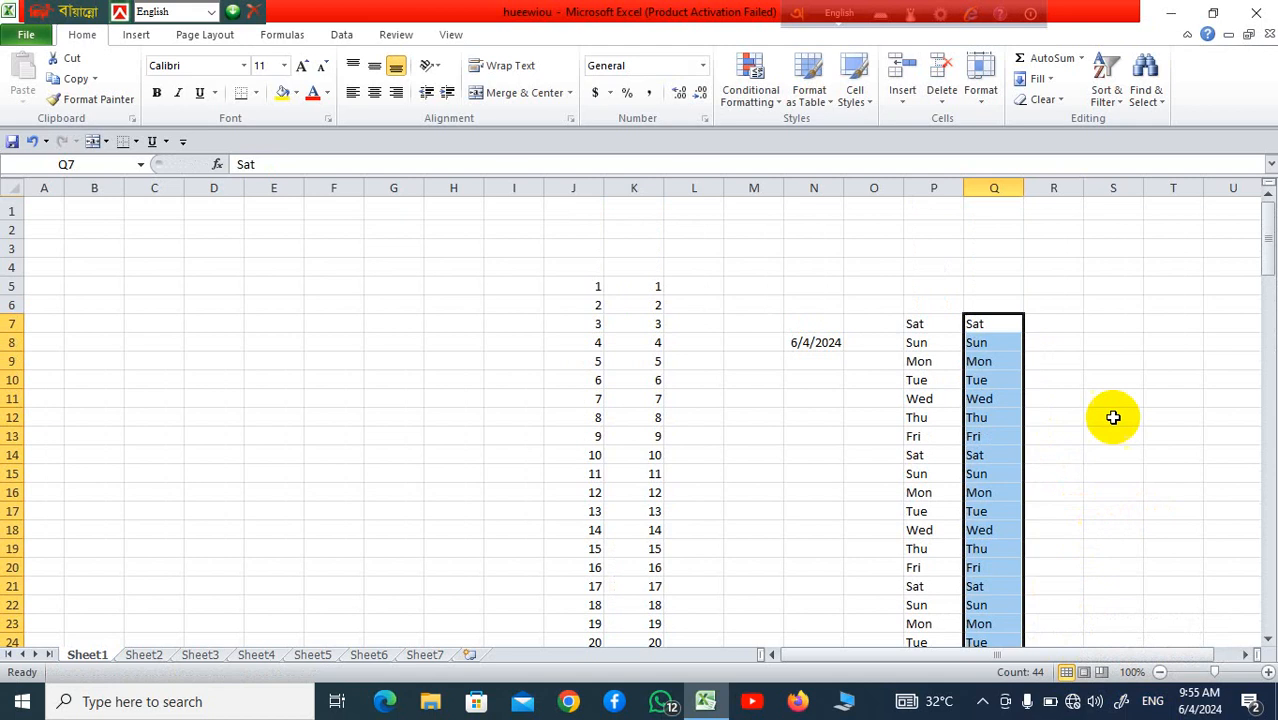
# Enter lowercase sat in R7 and fill the weekday series down column R to row 91.
pyautogui.click(1113, 417)
pyautogui.click(1040, 326)
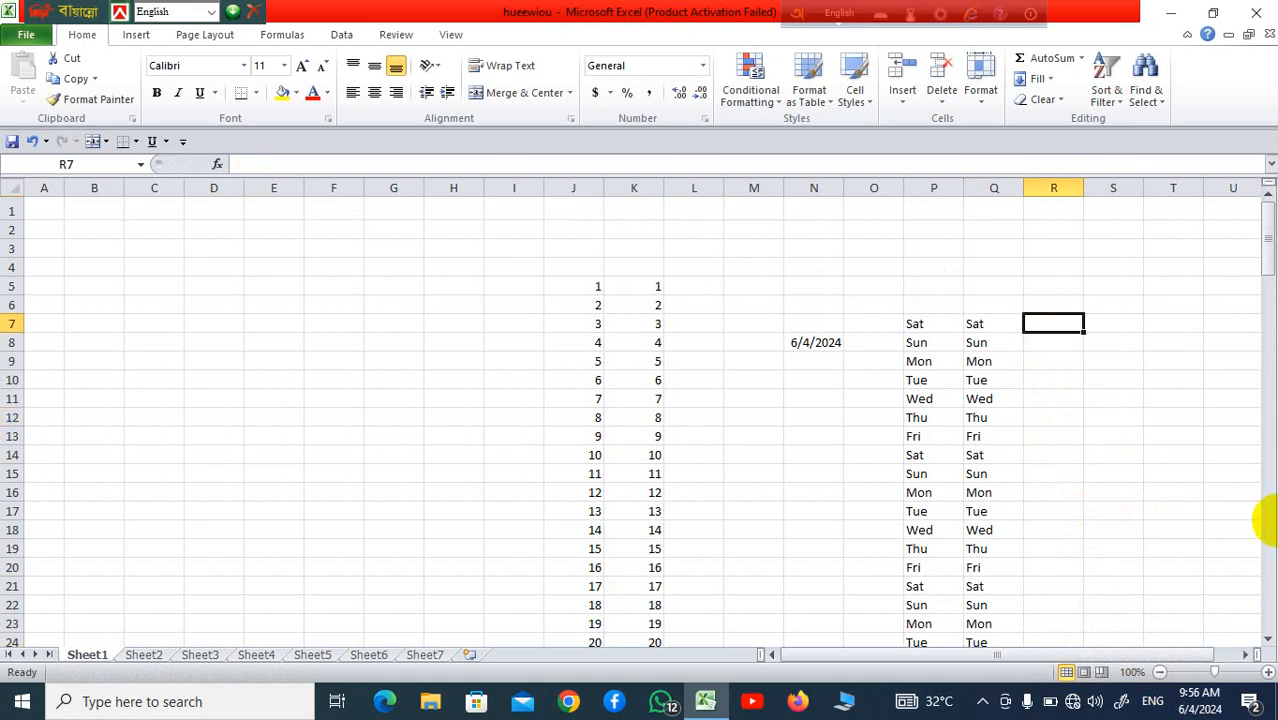
pyautogui.write('sat')
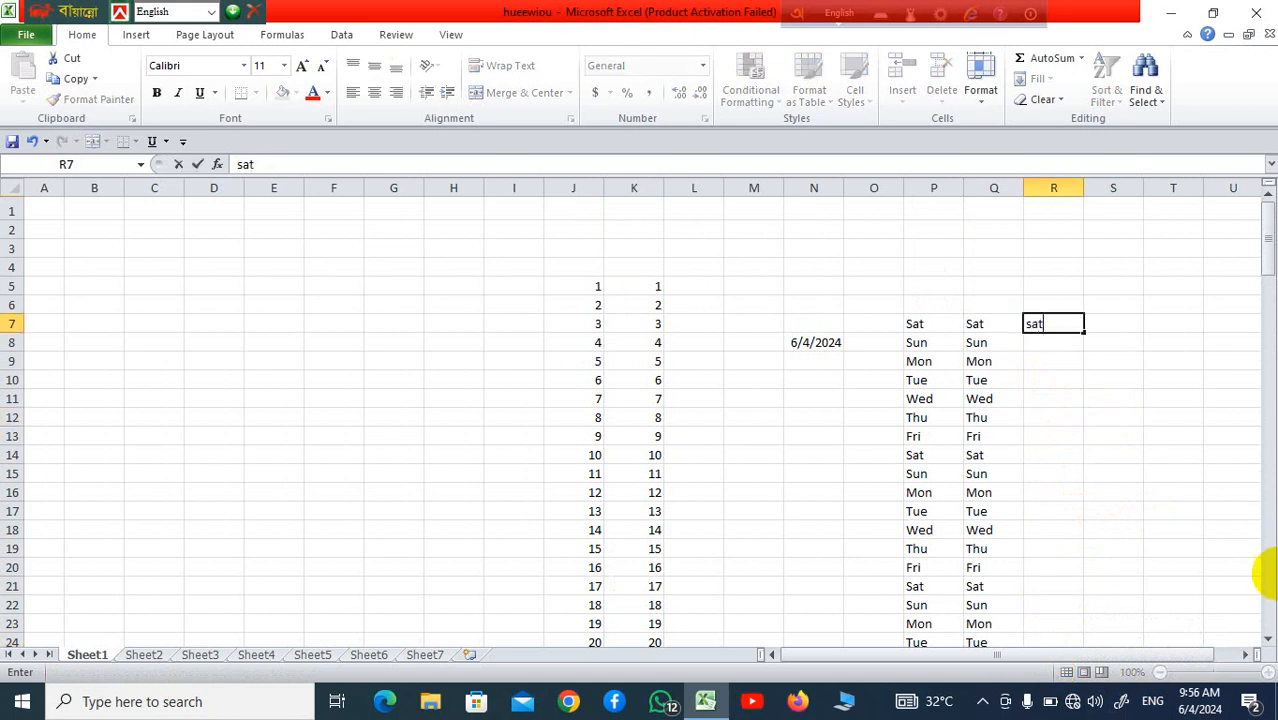
pyautogui.click(1110, 399)
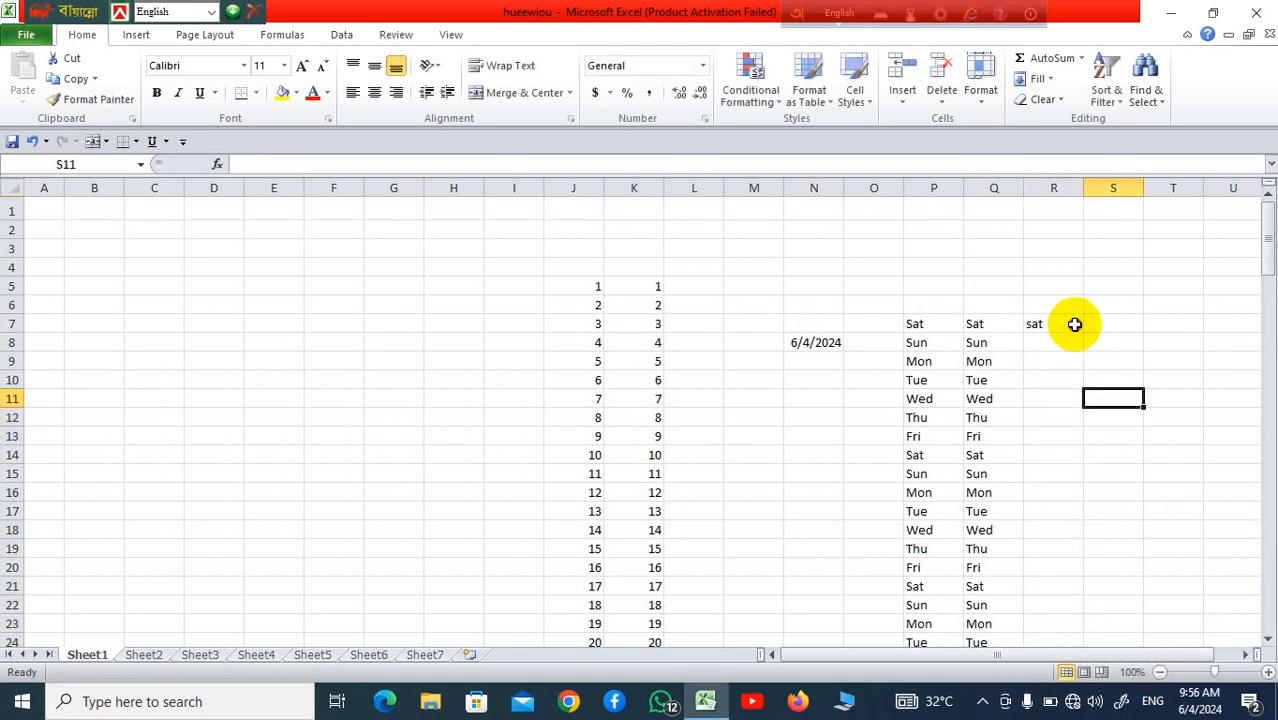
pyautogui.click(1076, 330)
pyautogui.moveTo(1082, 332); pyautogui.dragTo(1084, 626)
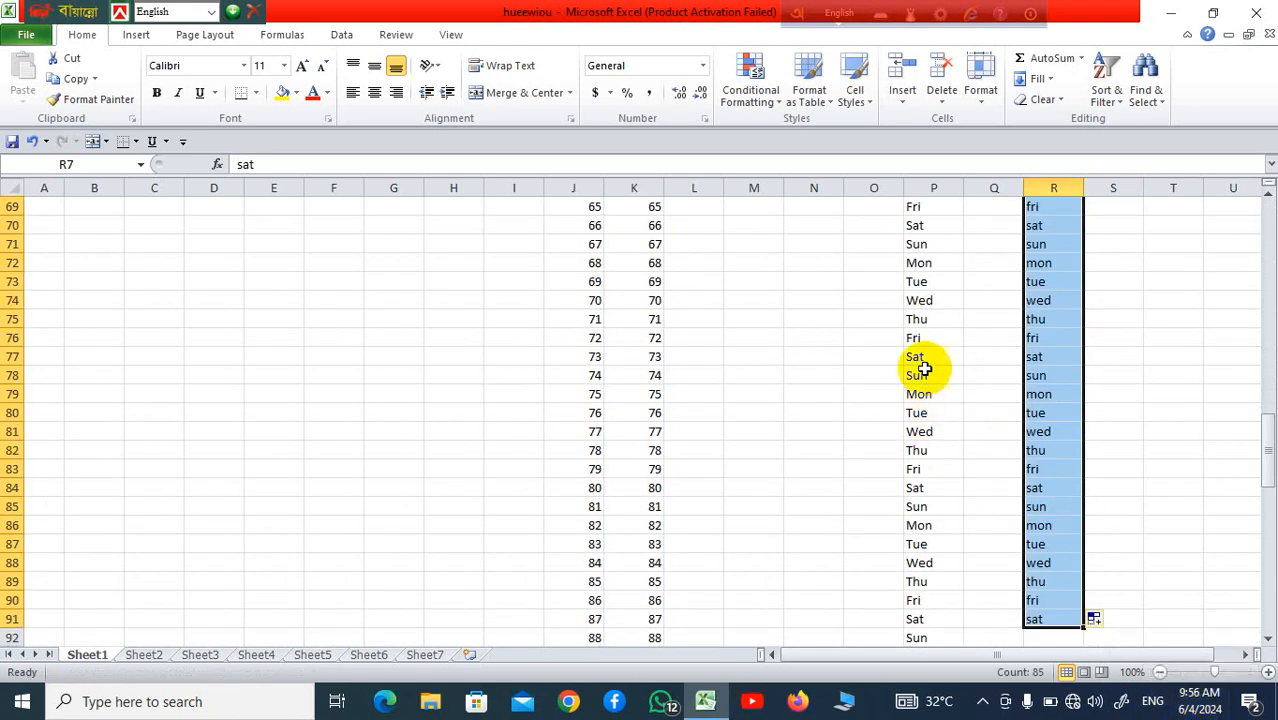
pyautogui.scroll(16, 1056, 332)
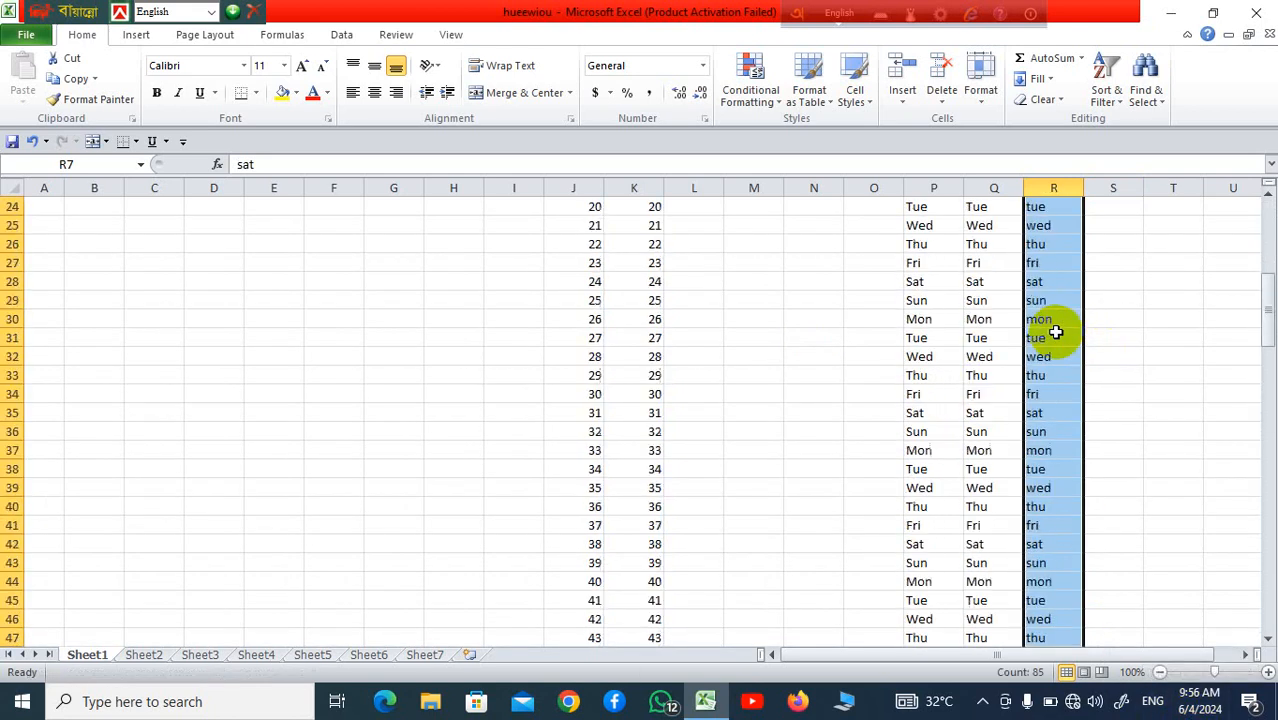
pyautogui.moveTo(890, 203); pyautogui.dragTo(1120, 378)
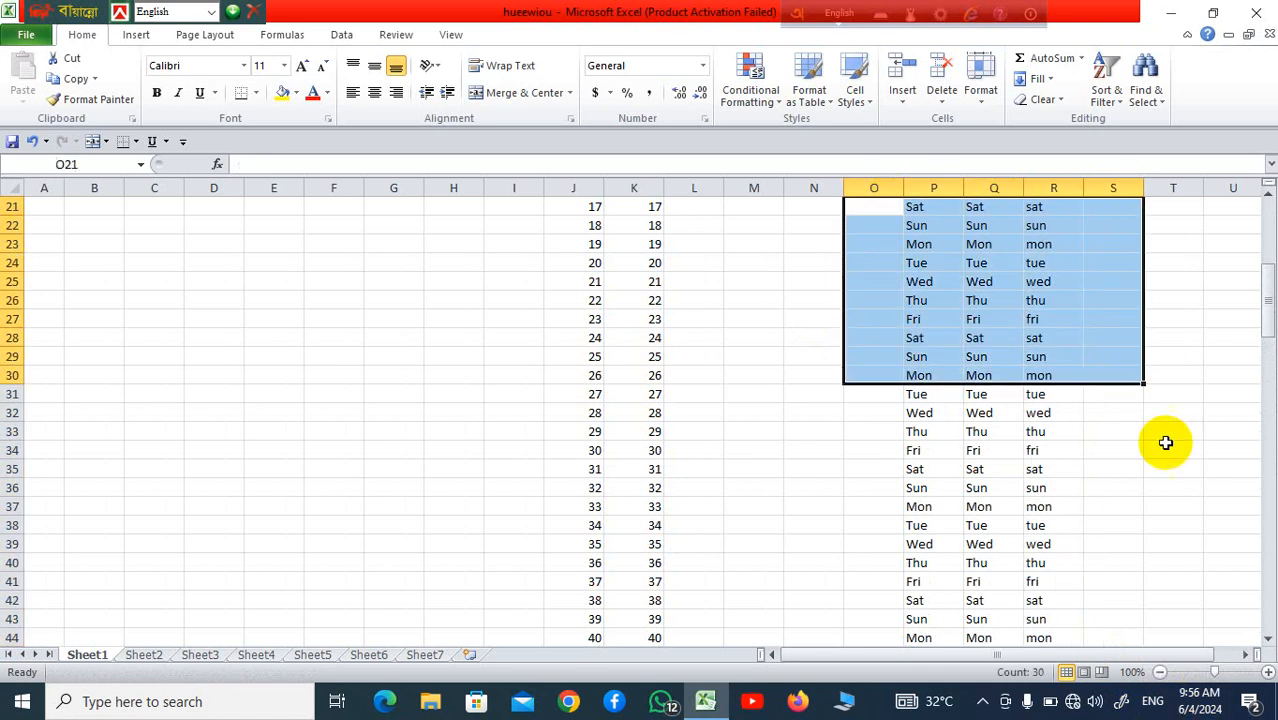
pyautogui.scroll(5, 1158, 448)
pyautogui.scroll(2, 1005, 348)
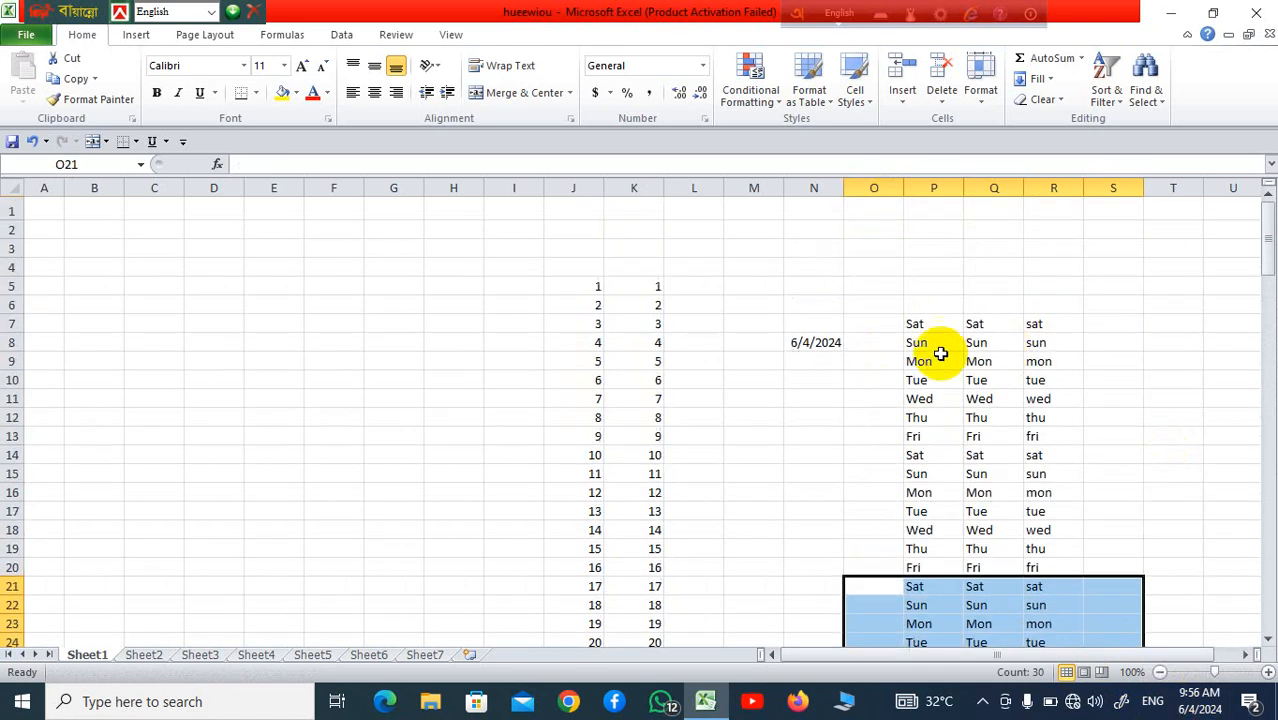
# Clear the leftover numbers in J128:K135 beneath the two number series.
pyautogui.scroll(-5, 900, 330)
pyautogui.scroll(-20, 893, 348)
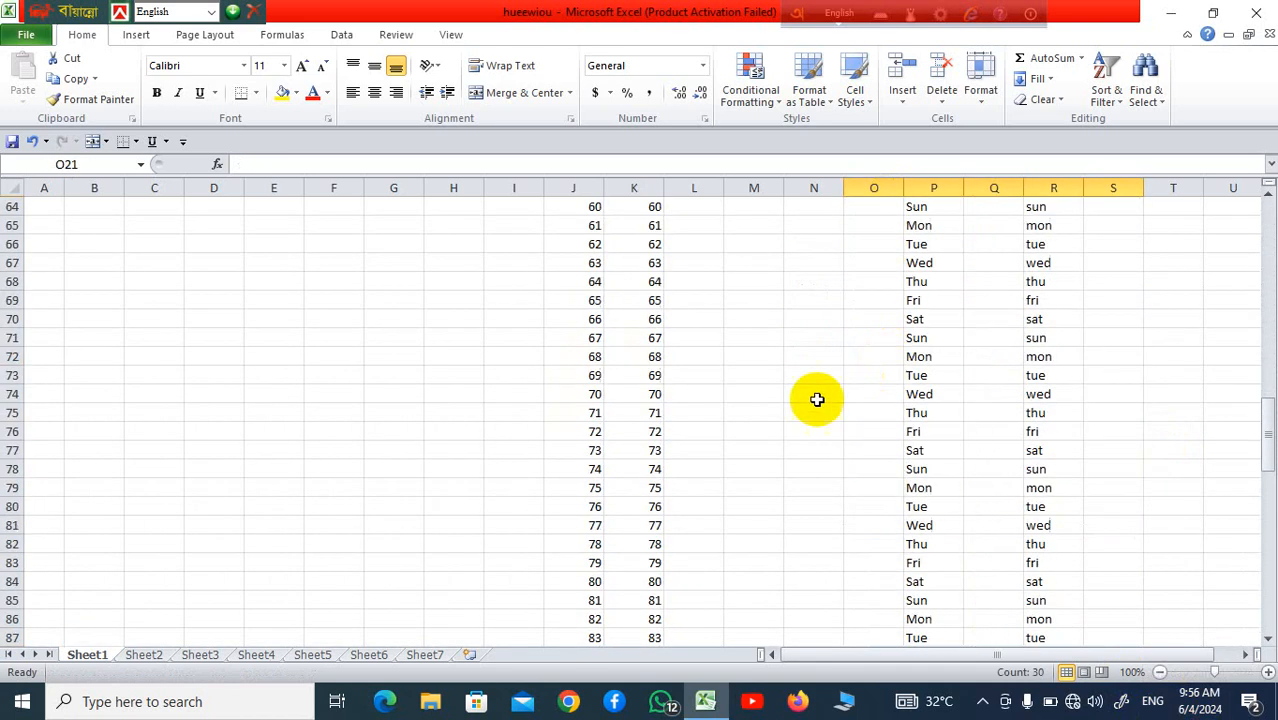
pyautogui.scroll(-5, 727, 463)
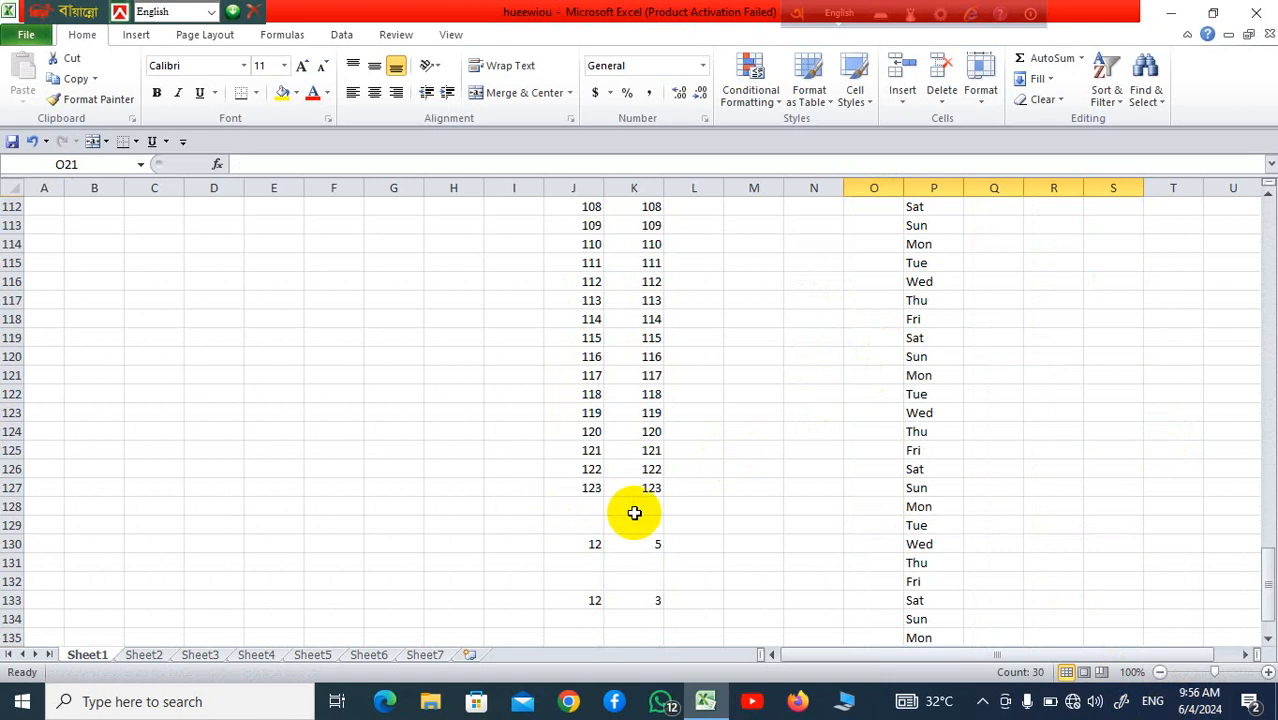
pyautogui.click(634, 510)
pyautogui.moveTo(562, 514); pyautogui.dragTo(653, 643)
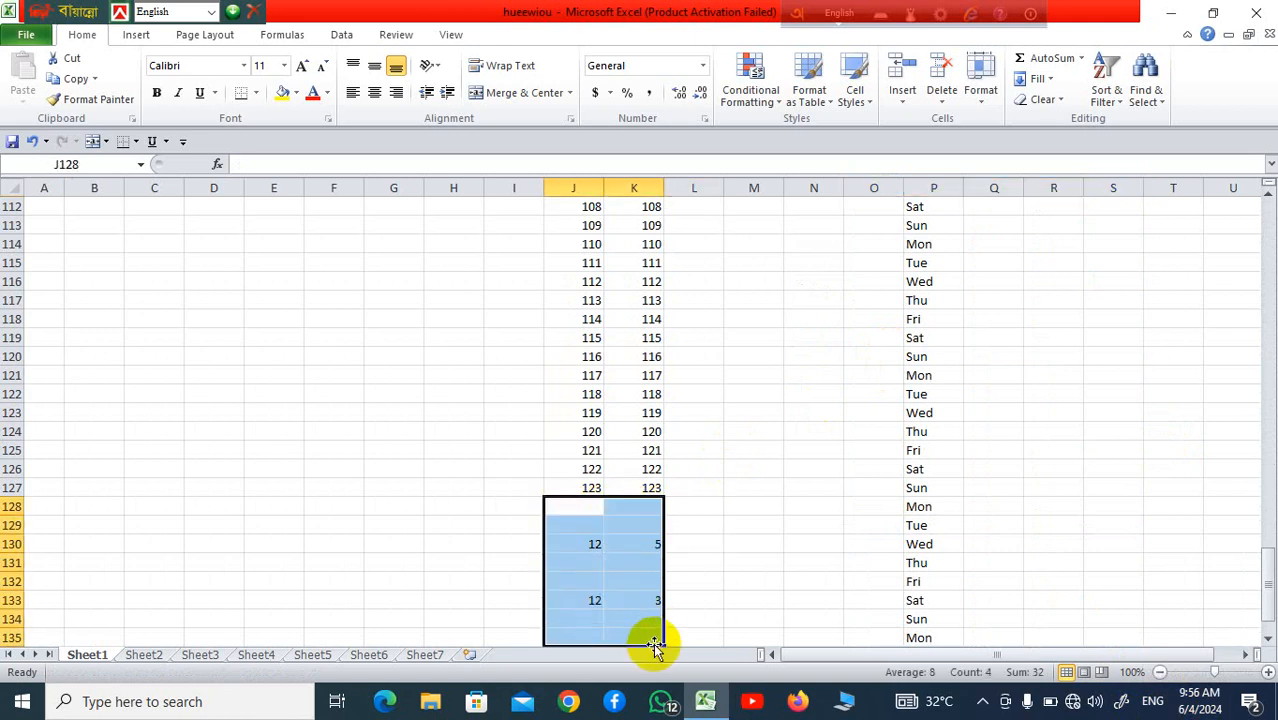
pyautogui.press('Delete')
pyautogui.click(749, 527)
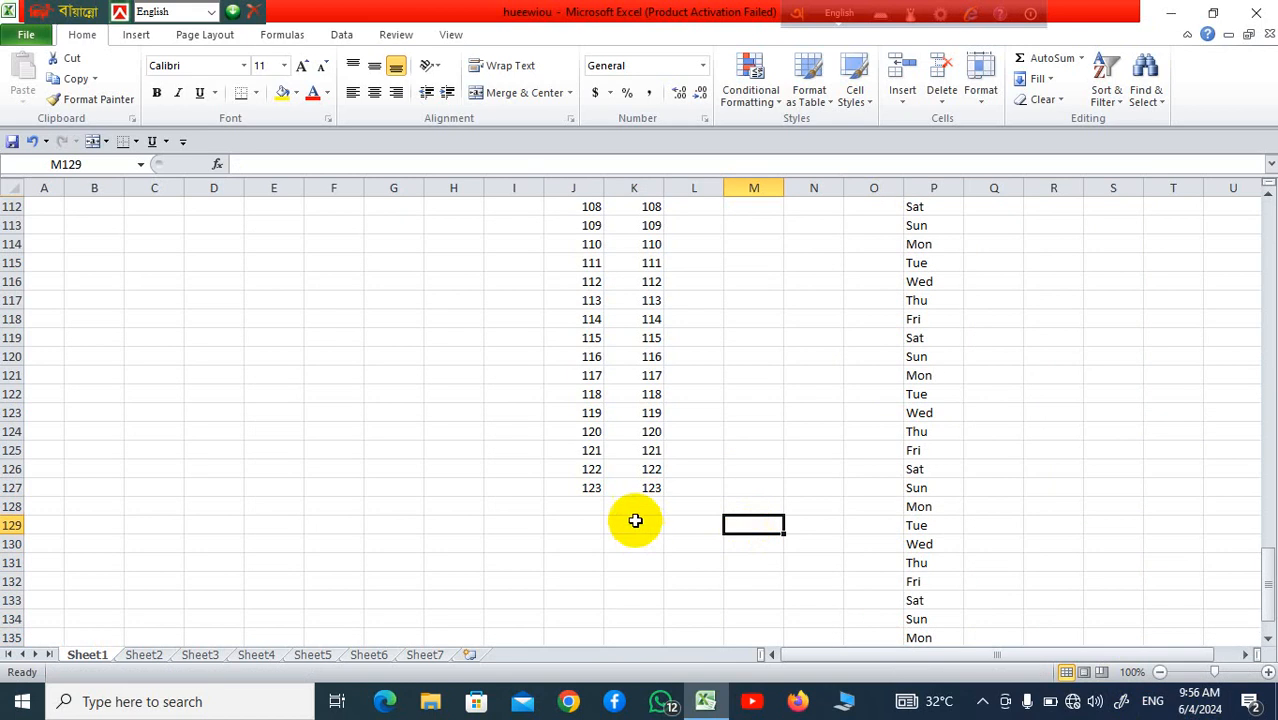
# Total the first number column in J128 with the formula =sum(J5:J127).
pyautogui.click(630, 513)
pyautogui.click(560, 510)
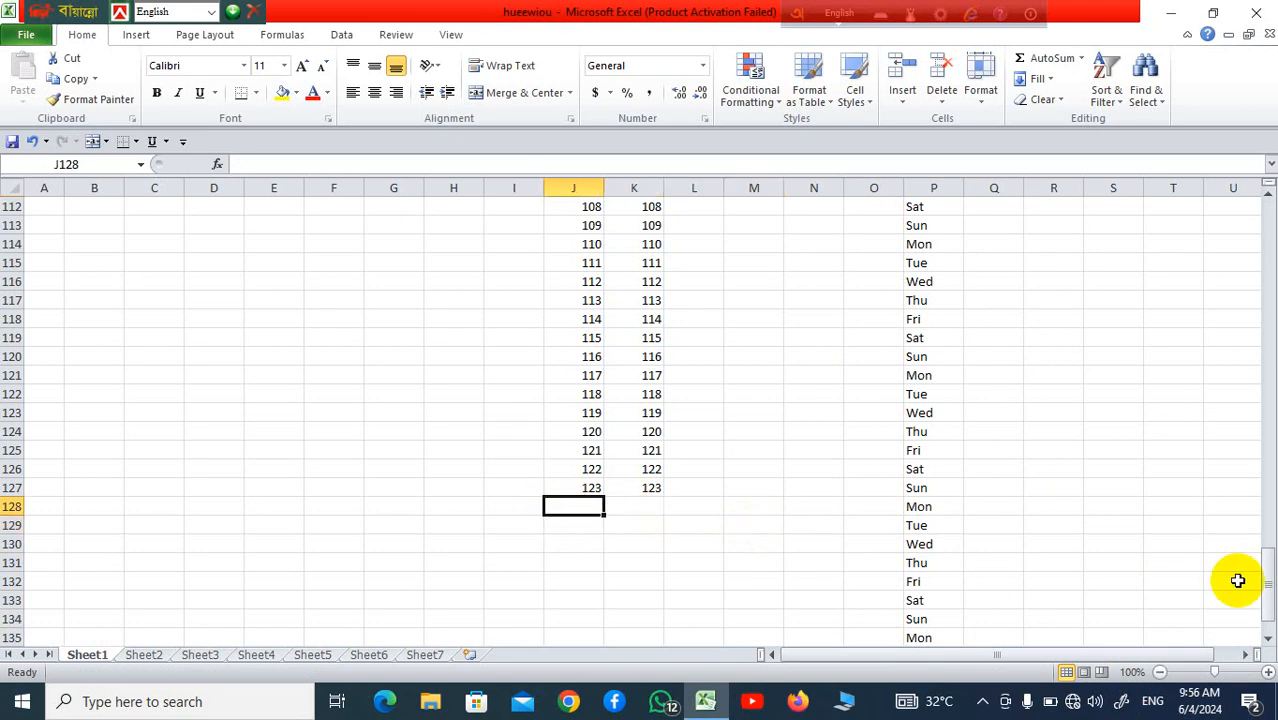
pyautogui.write('=s')
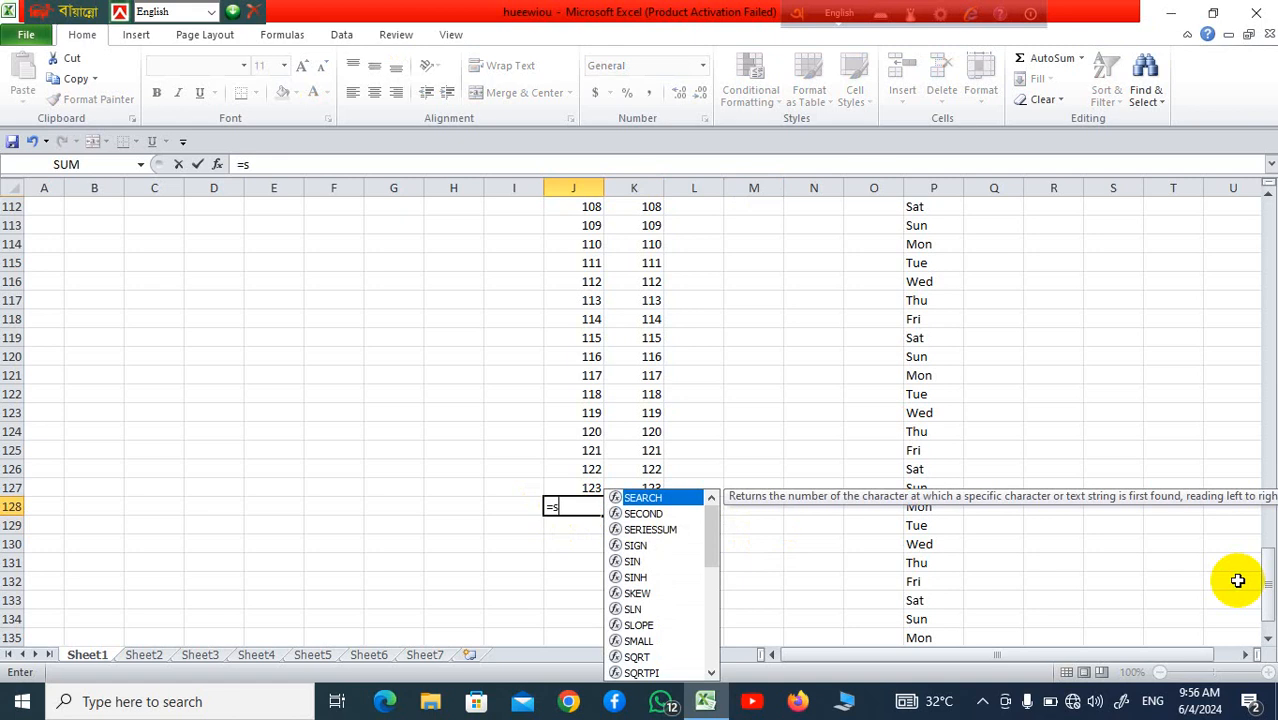
pyautogui.write('um')
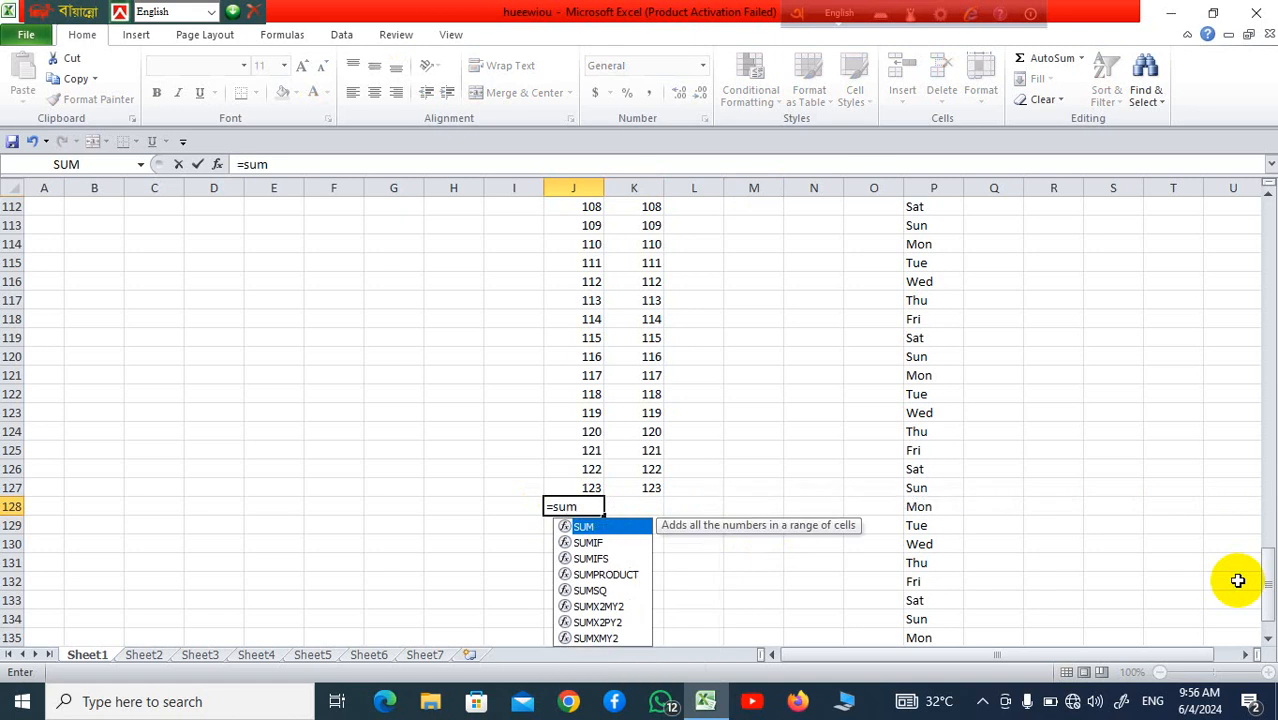
pyautogui.write('(')
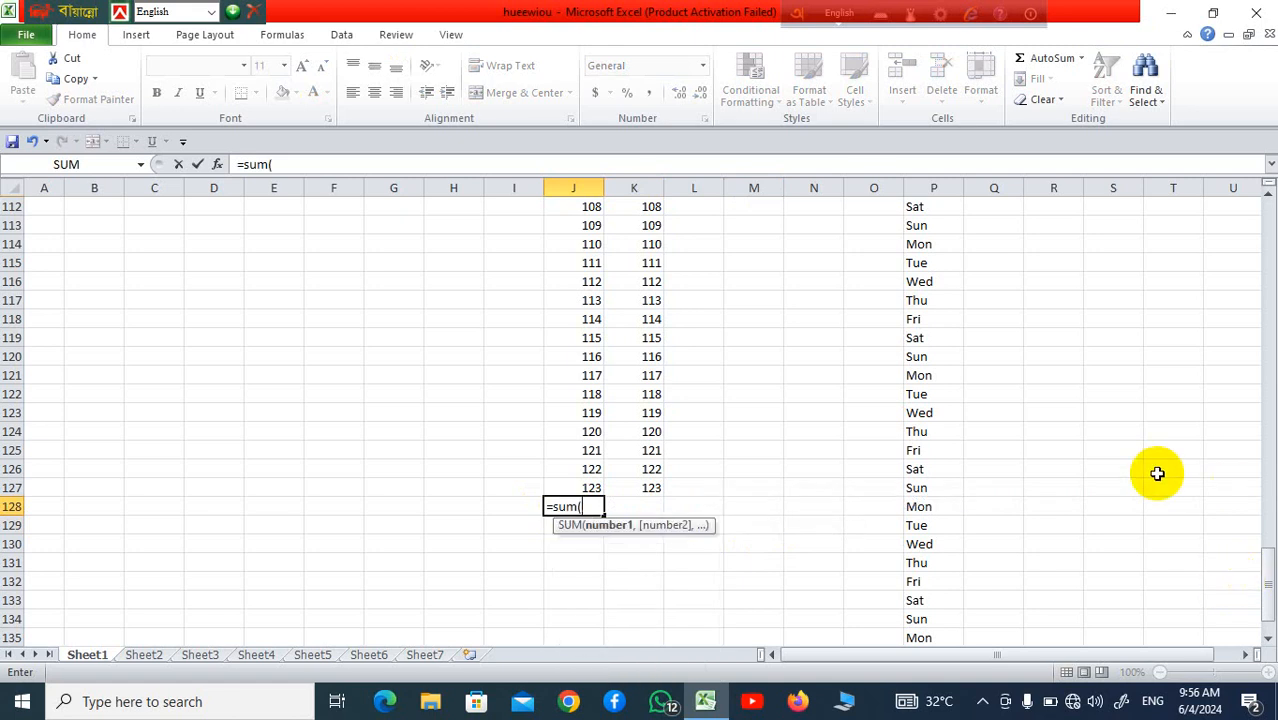
pyautogui.scroll(20, 665, 444)
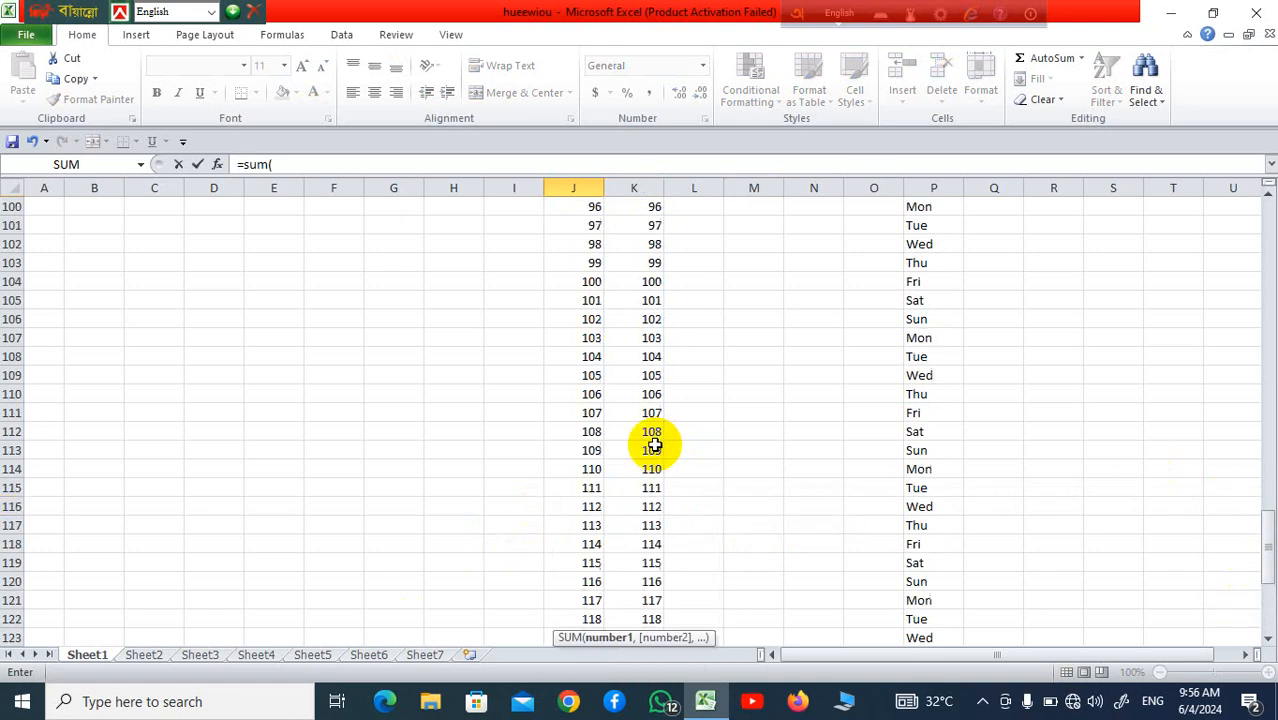
pyautogui.scroll(14, 654, 444)
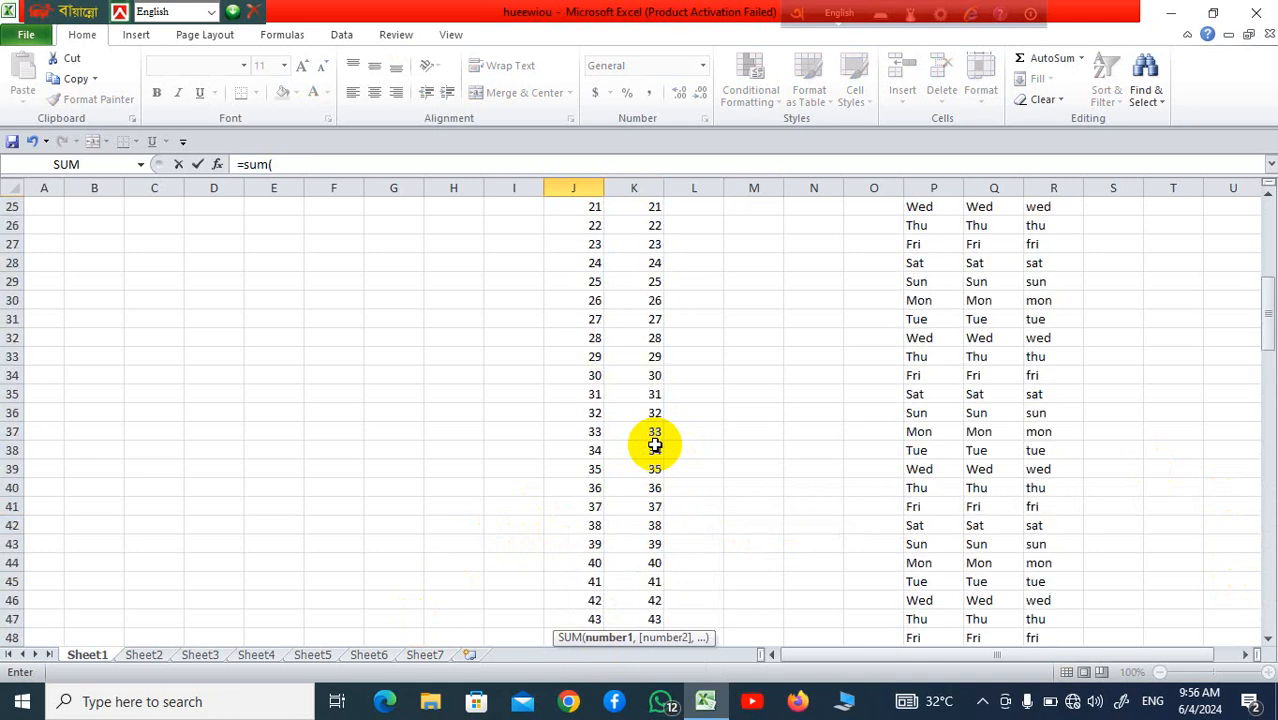
pyautogui.moveTo(579, 288); pyautogui.dragTo(580, 524)
pyautogui.write(')')
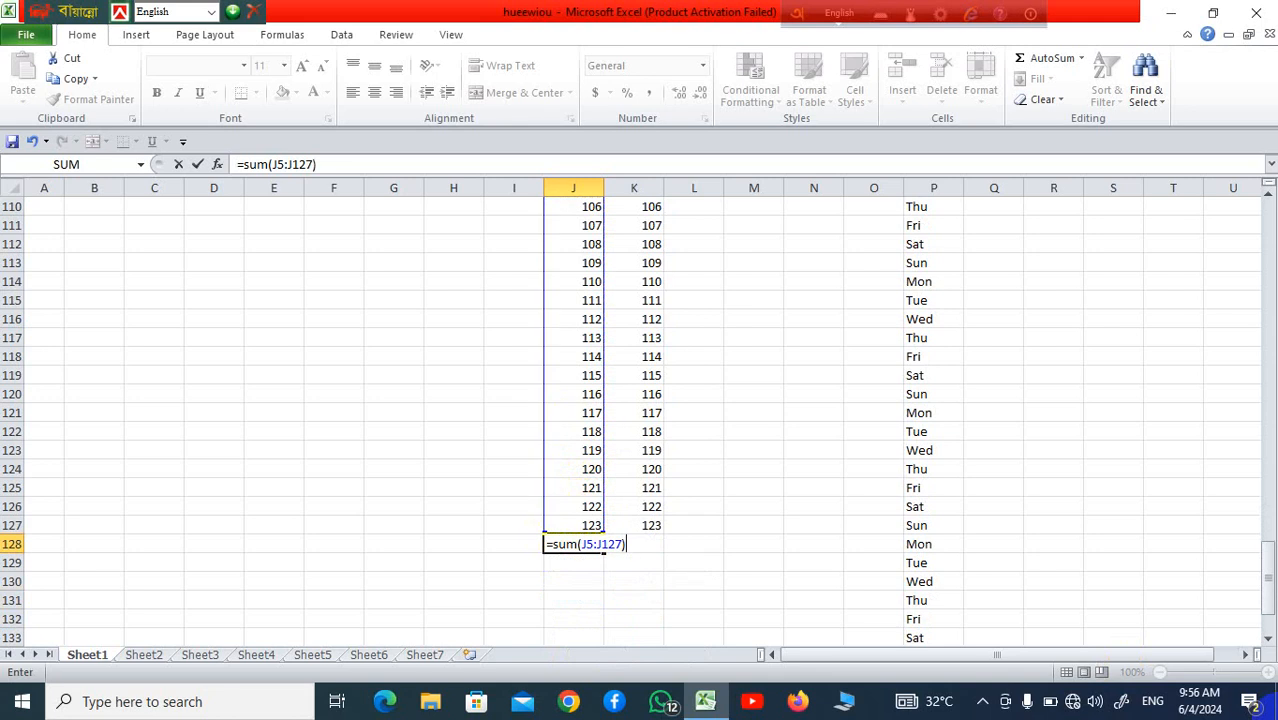
pyautogui.press('Return')
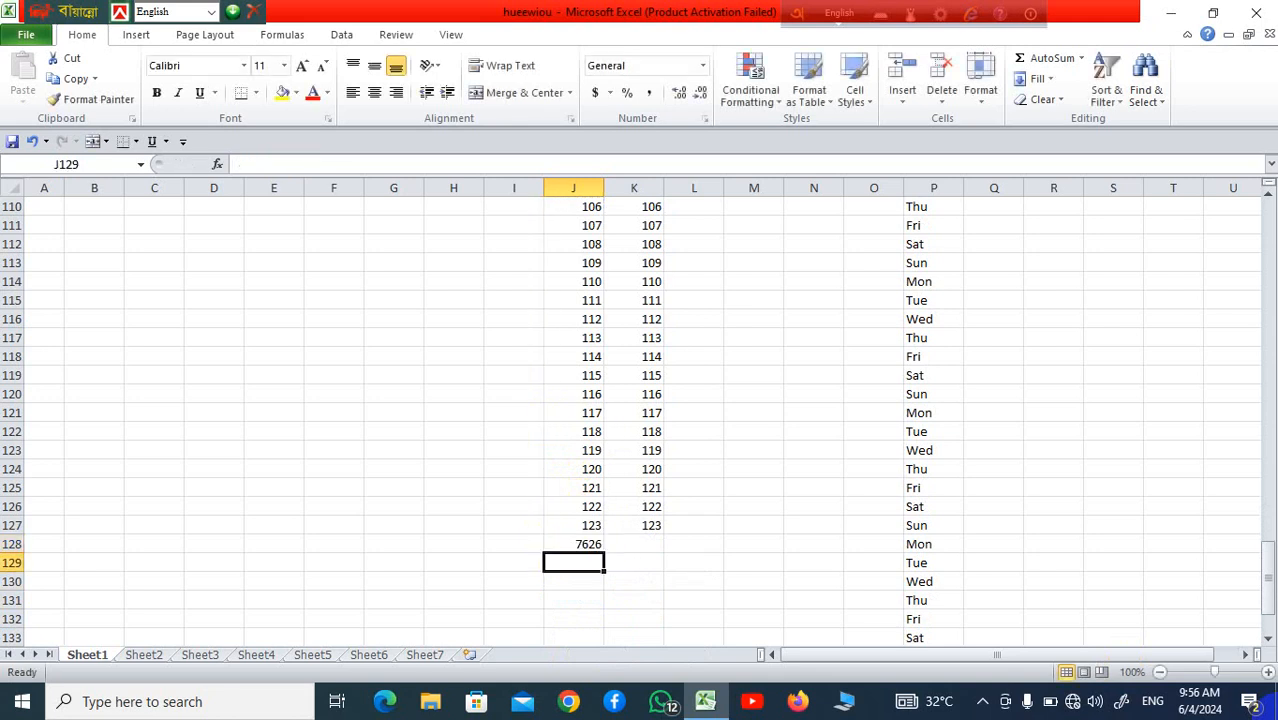
# Total the second number column in K128 with the formula =sum(K5:K127).
pyautogui.click(639, 543)
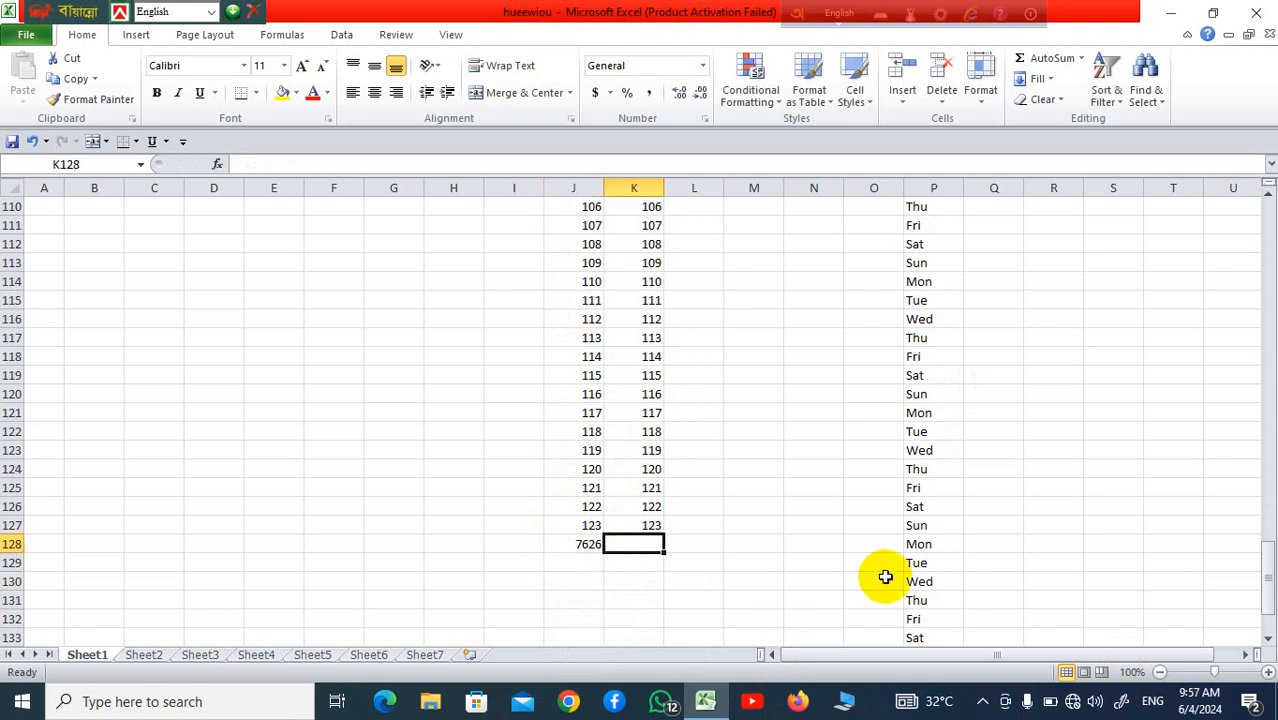
pyautogui.write('=su')
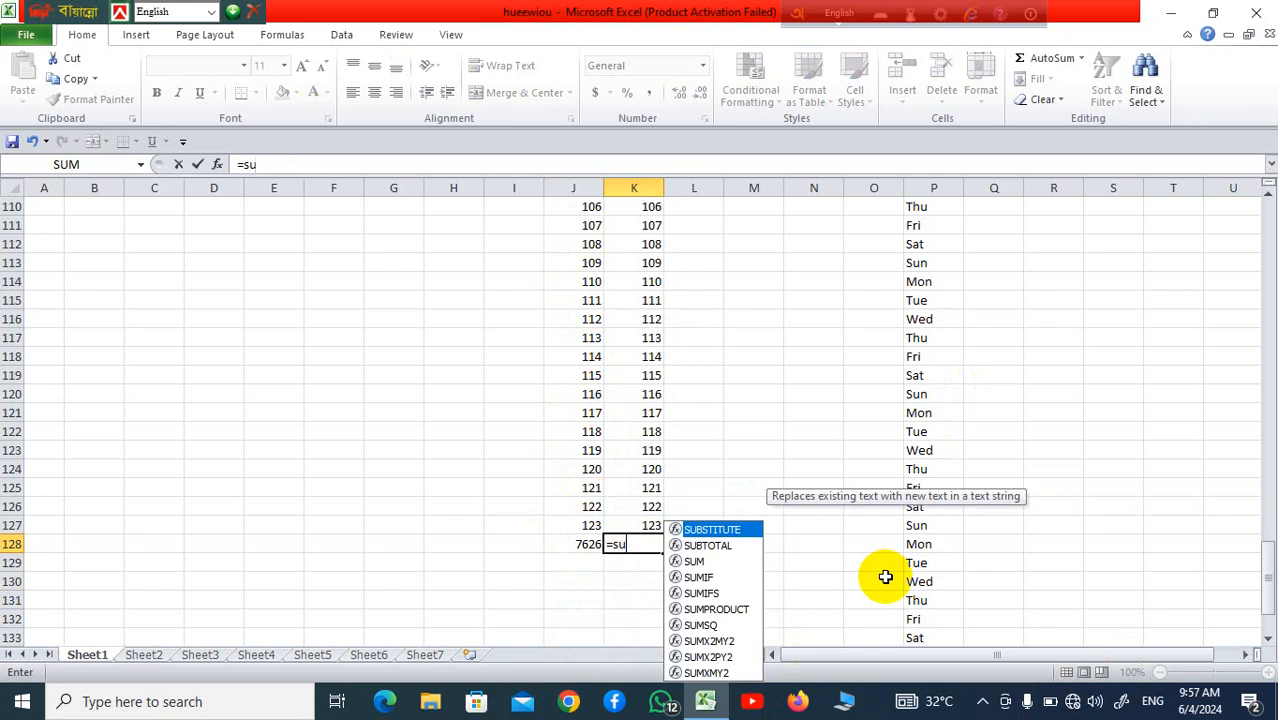
pyautogui.write('m')
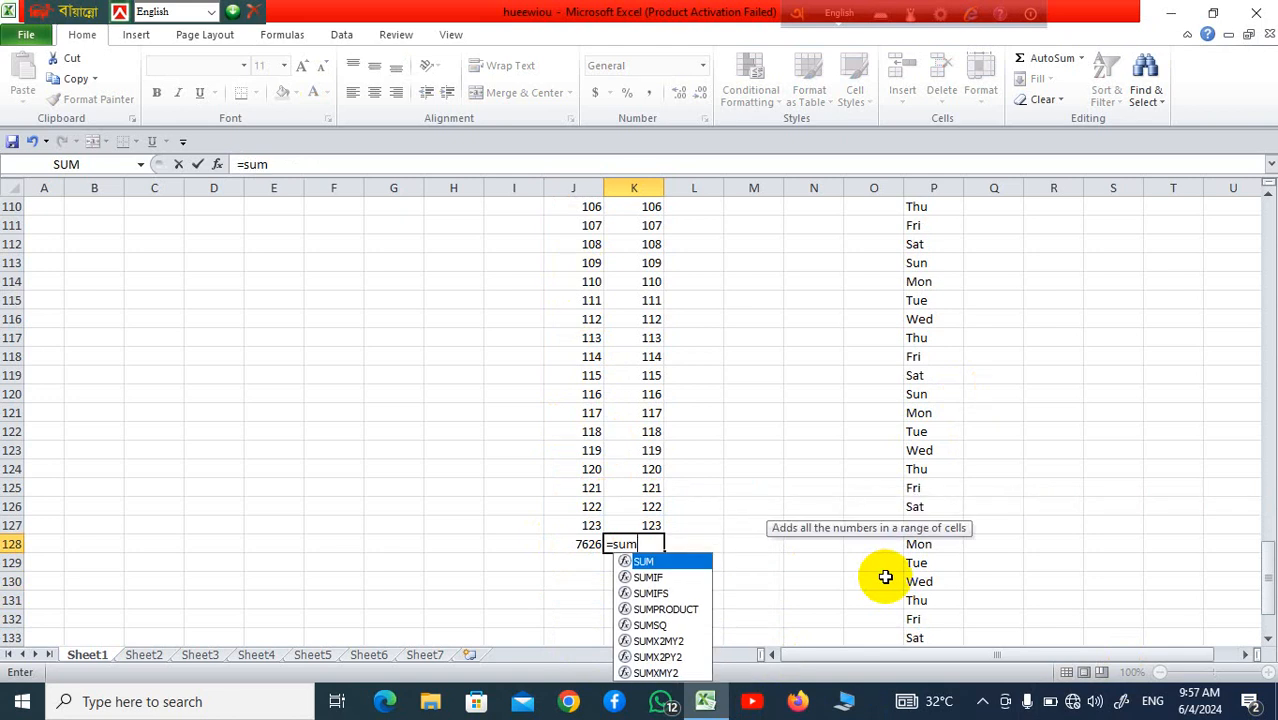
pyautogui.write('(')
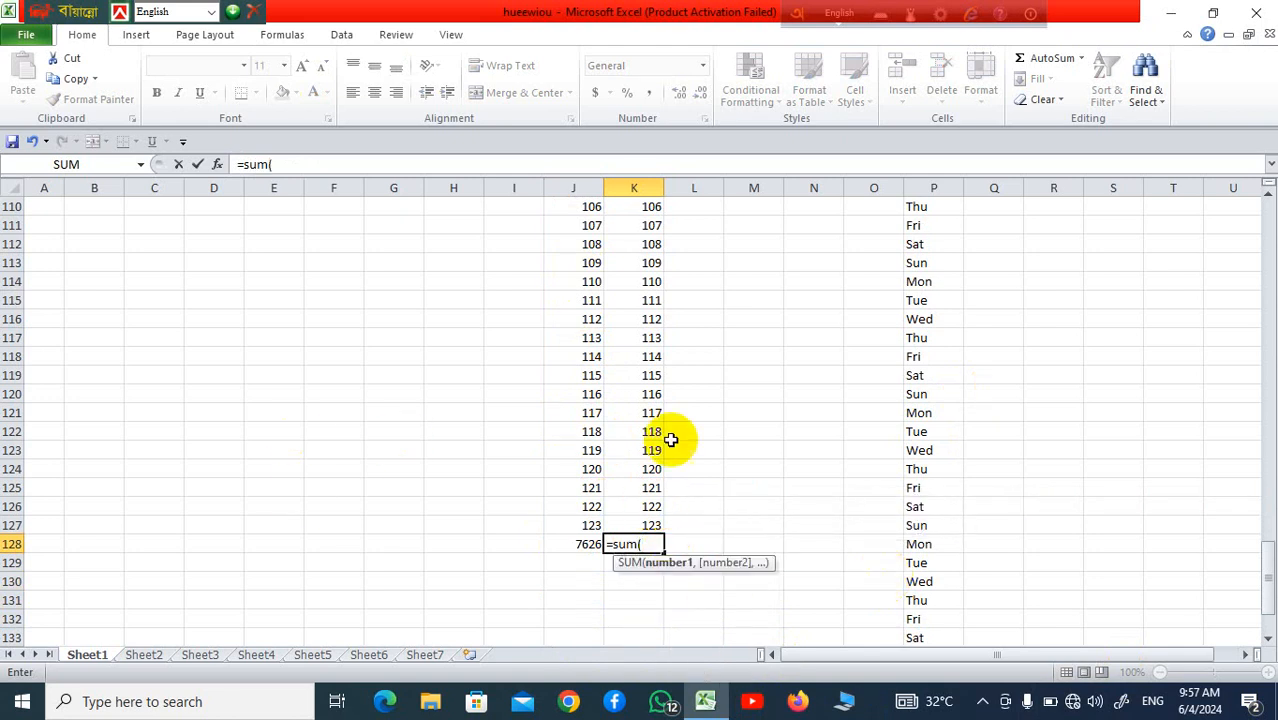
pyautogui.scroll(20, 711, 321)
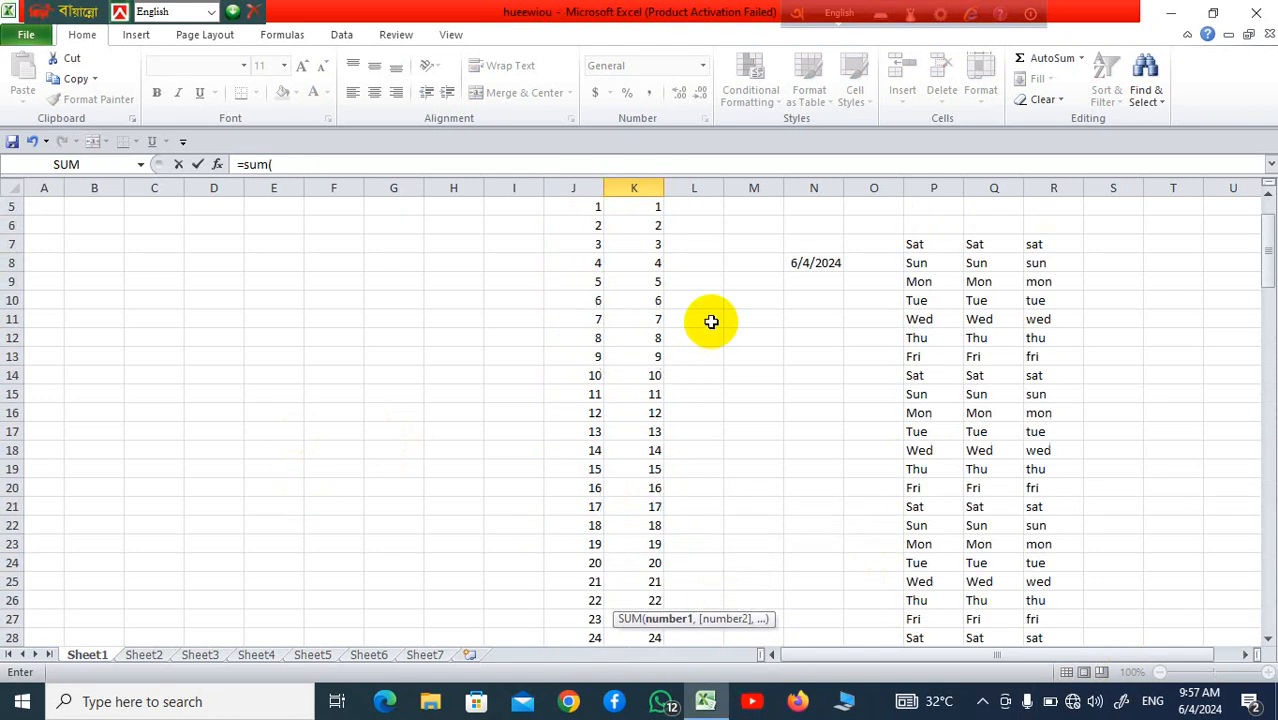
pyautogui.scroll(2, 711, 321)
pyautogui.moveTo(636, 283); pyautogui.dragTo(652, 600)
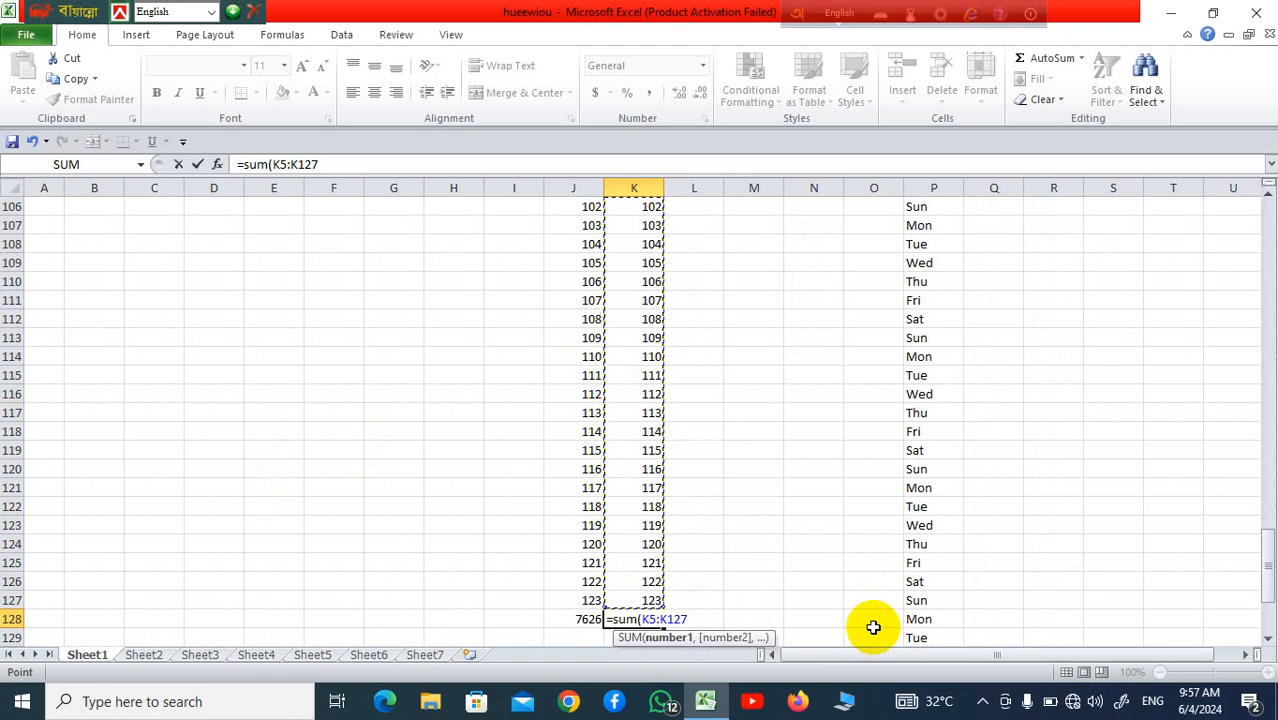
pyautogui.write(')')
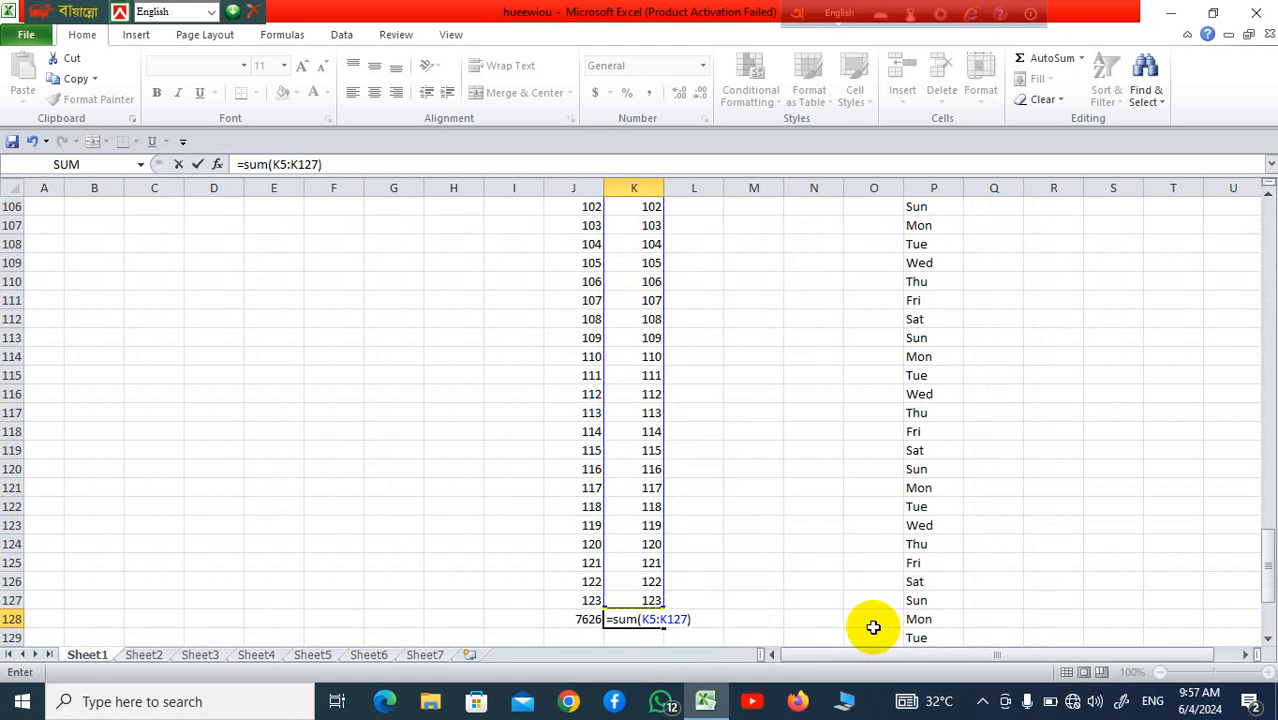
pyautogui.press('Return')
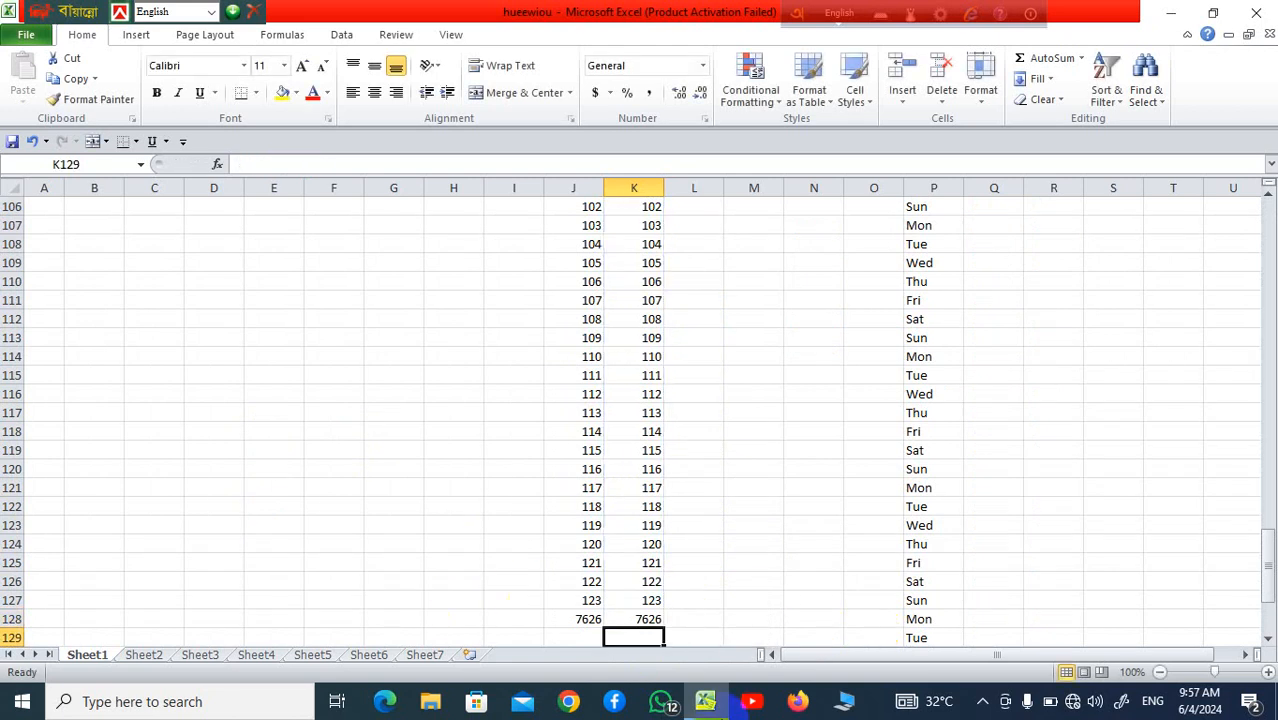
# Add the two column totals in L128 with the formula =J128+K128, accepting the proposed formula correction.
pyautogui.scroll(9, 720, 706)
pyautogui.scroll(-11, 649, 703)
pyautogui.scroll(-7, 542, 594)
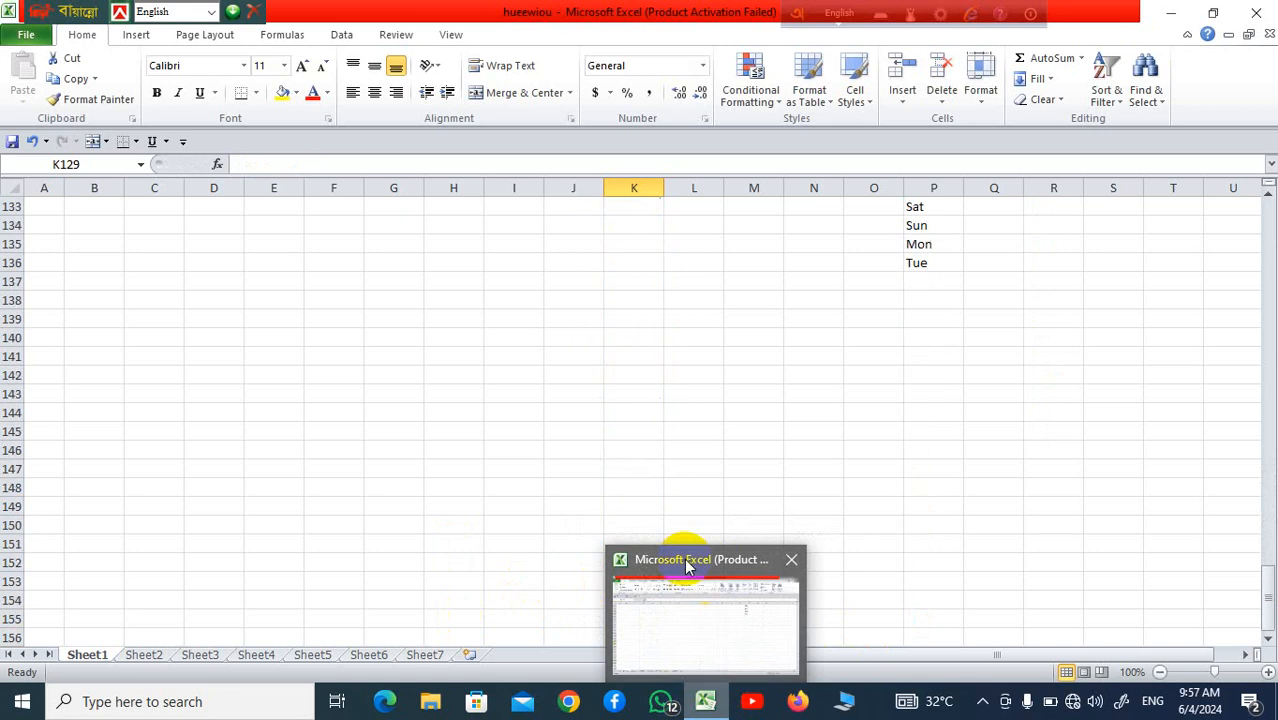
pyautogui.scroll(5, 650, 542)
pyautogui.click(680, 392)
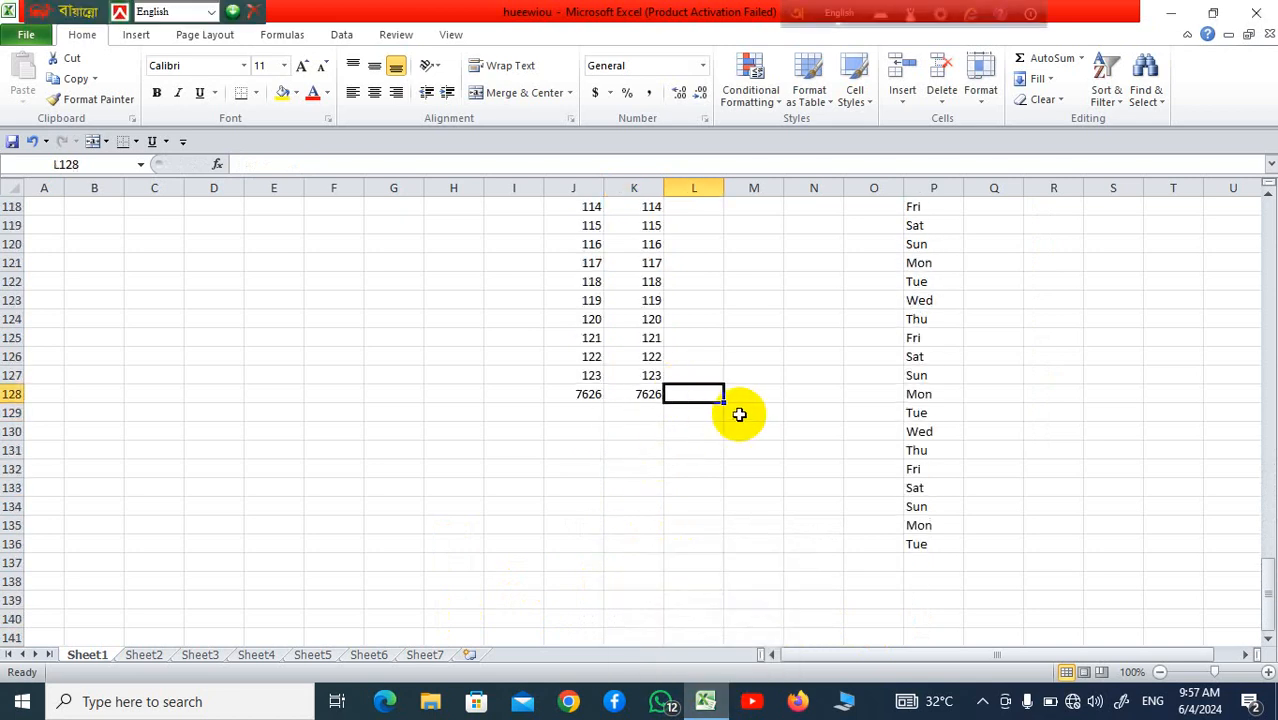
pyautogui.write('=')
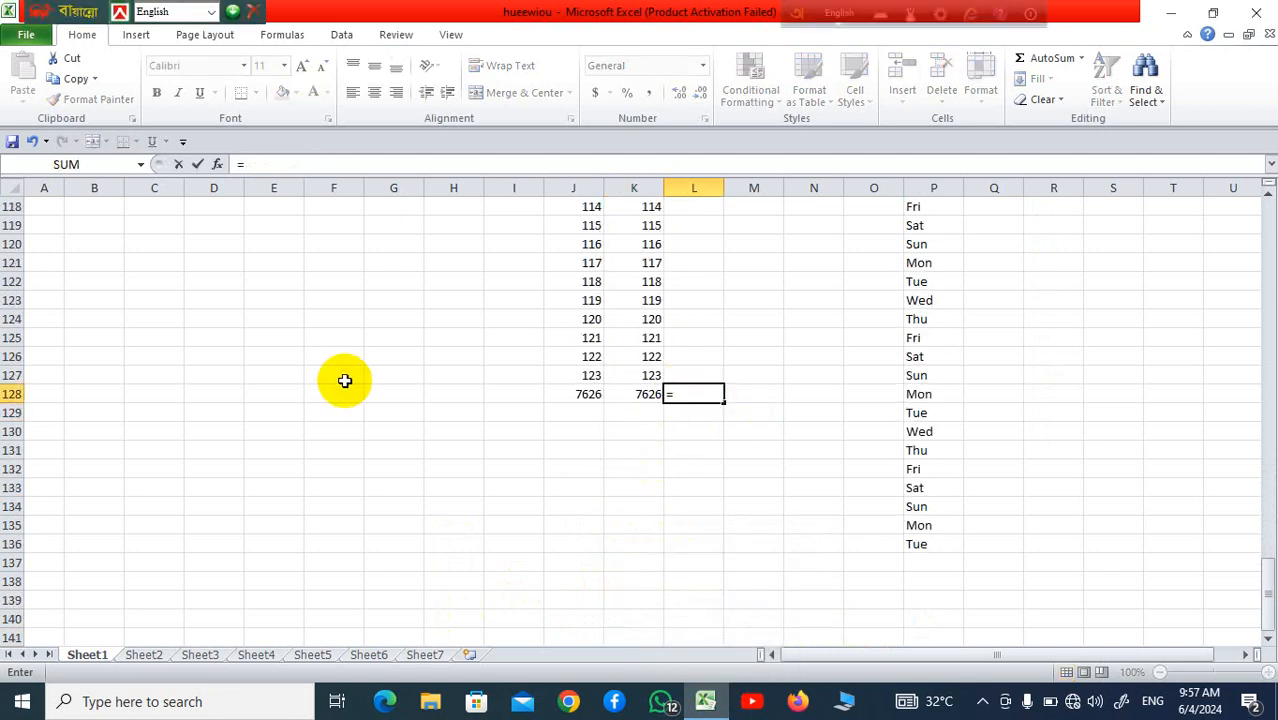
pyautogui.click(567, 396)
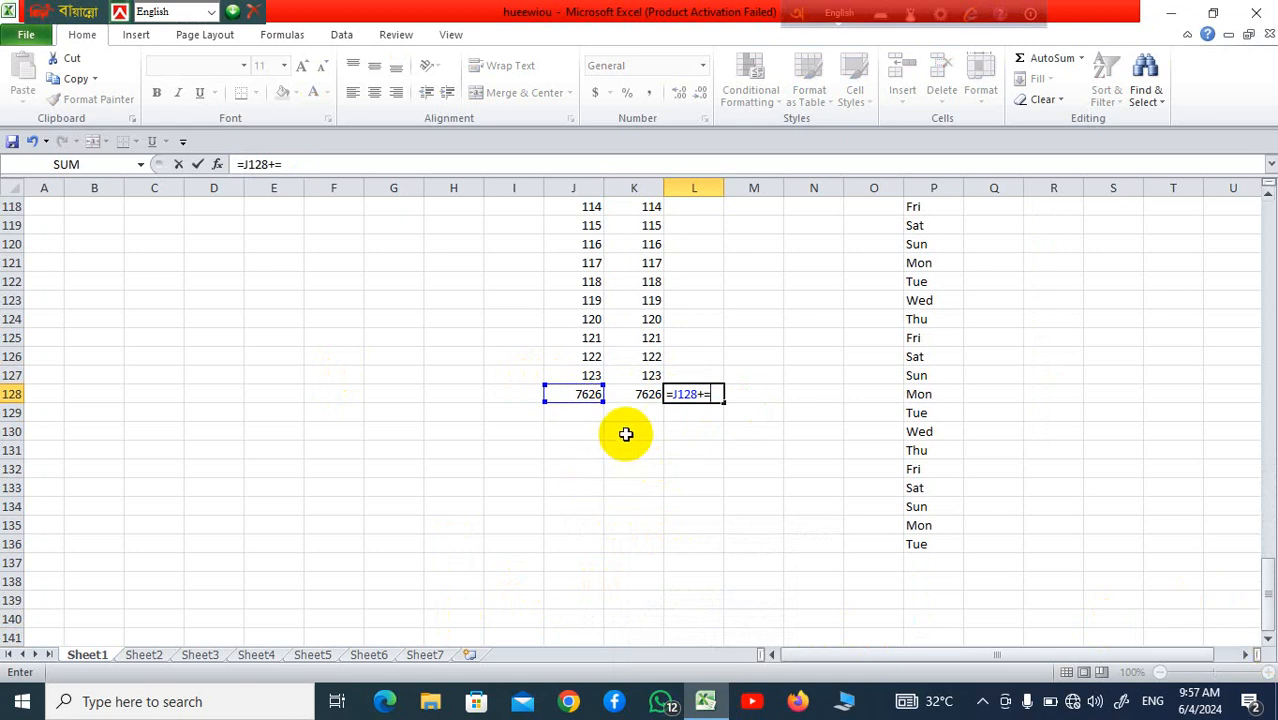
pyautogui.click(648, 394)
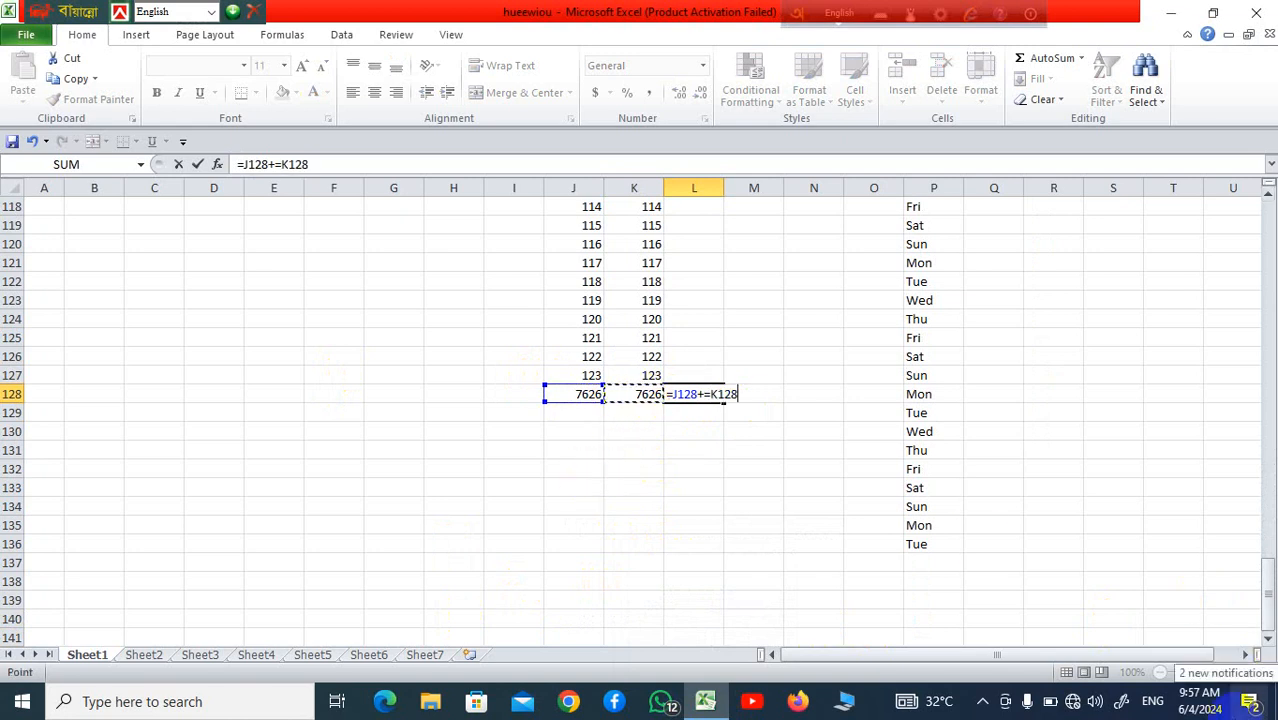
pyautogui.press('Return')
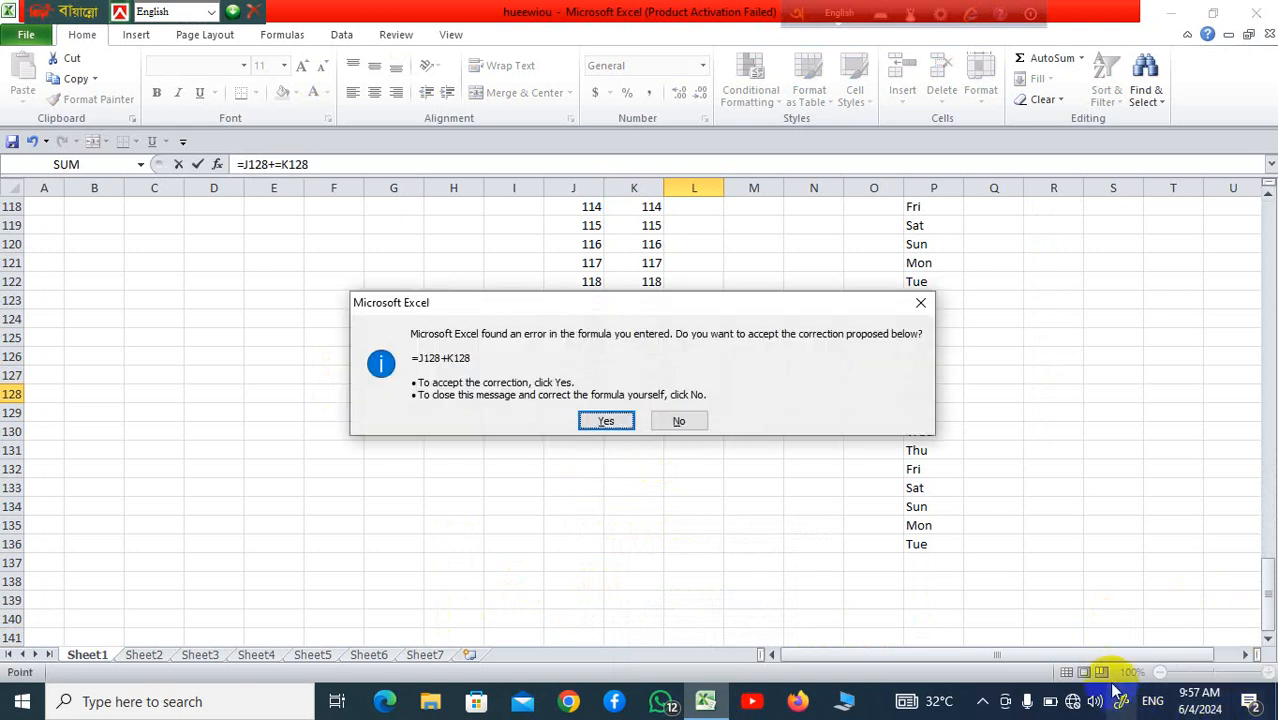
pyautogui.press('Return')
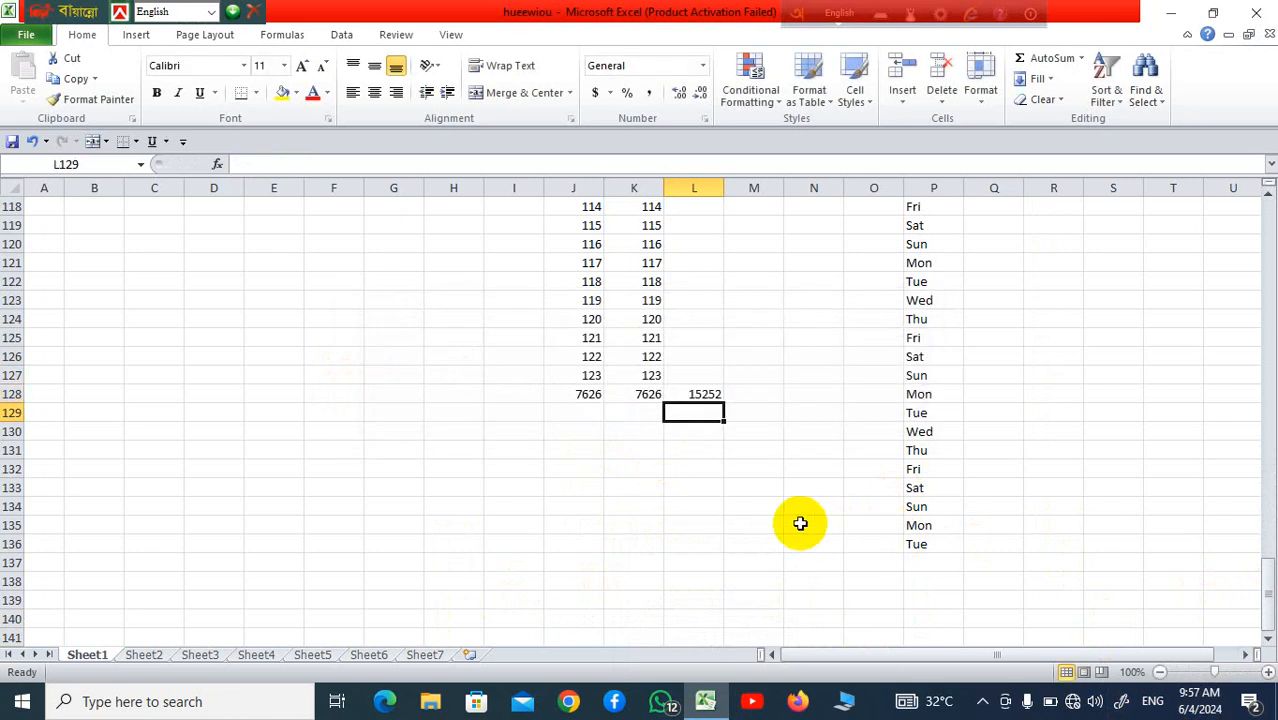
# Apply all borders to the three total cells J128:L128.
pyautogui.click(800, 523)
pyautogui.click(699, 392)
pyautogui.click(590, 395)
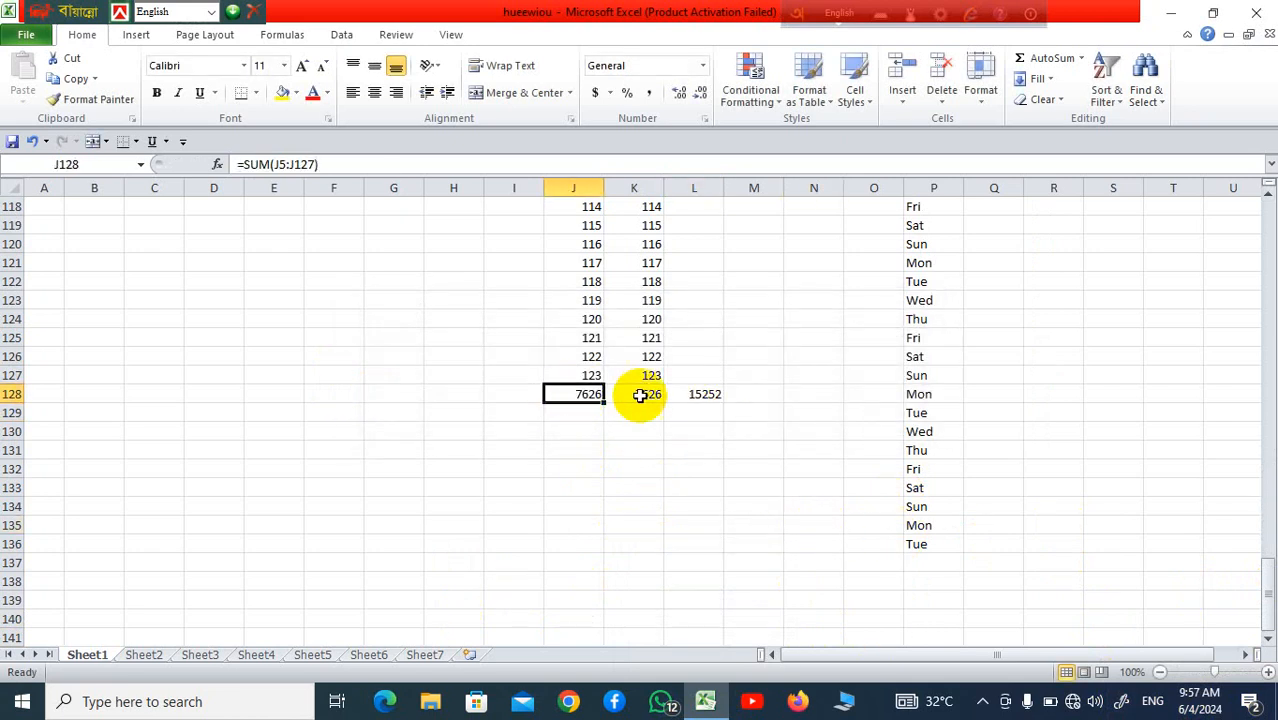
pyautogui.click(645, 396)
pyautogui.click(690, 397)
pyautogui.moveTo(570, 395); pyautogui.dragTo(705, 394)
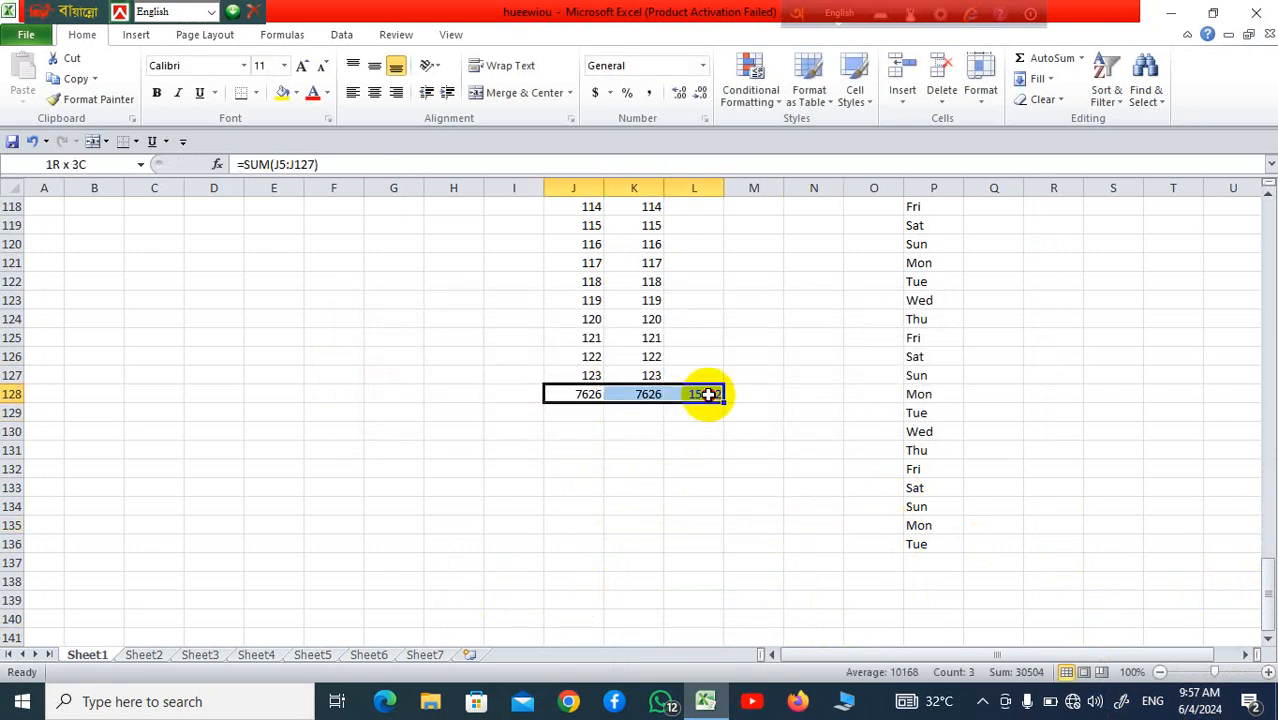
pyautogui.click(256, 93)
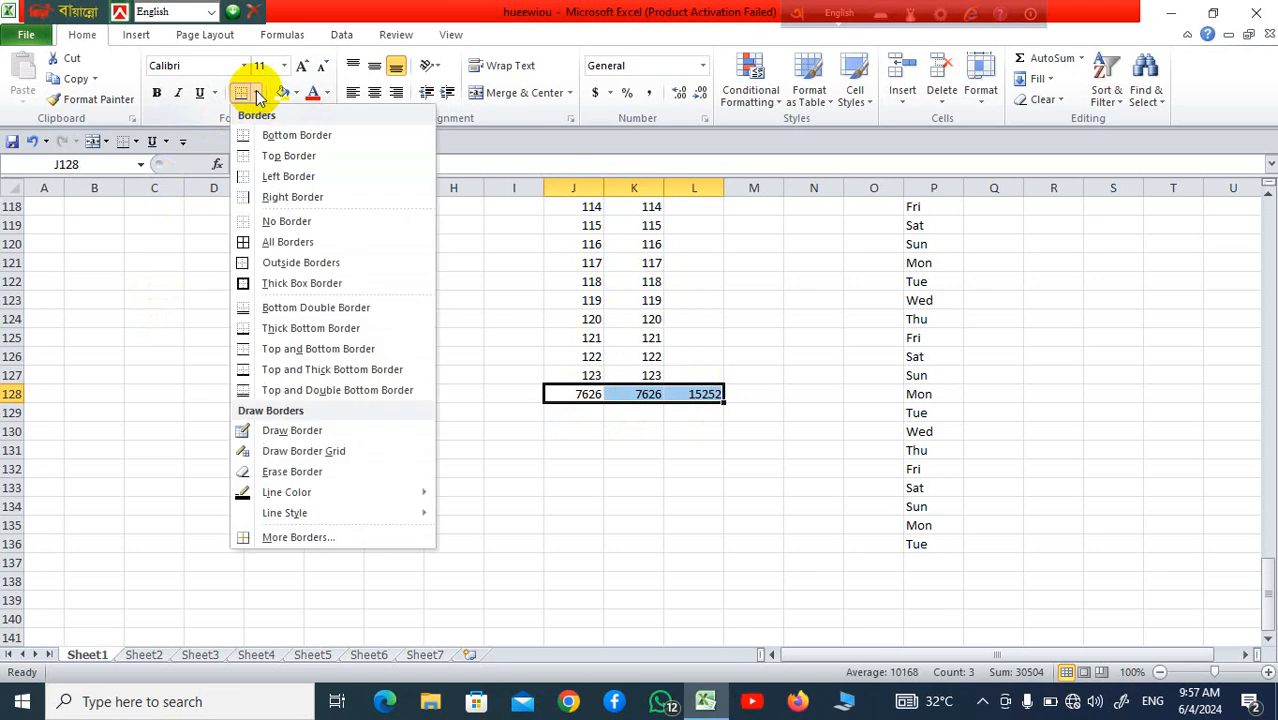
pyautogui.click(268, 243)
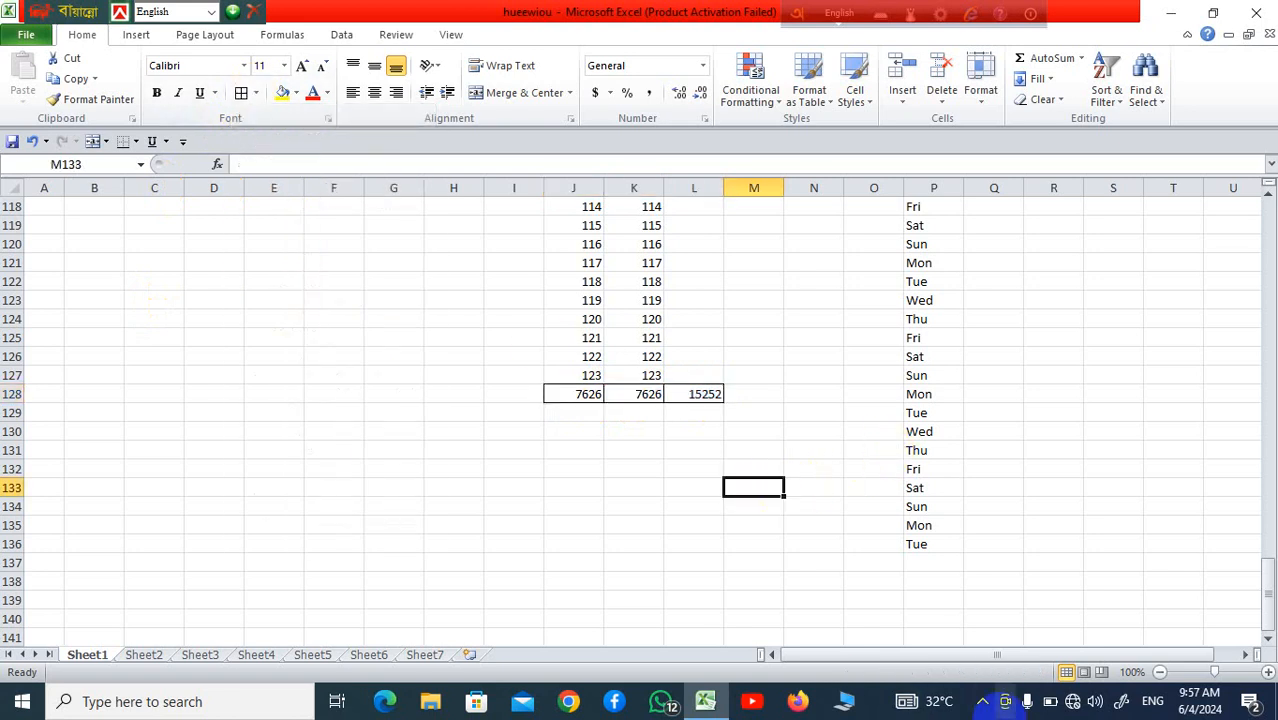
# Minimize the workbook window to show the desktop.
pyautogui.scroll(18, 884, 683)
pyautogui.scroll(-13, 884, 683)
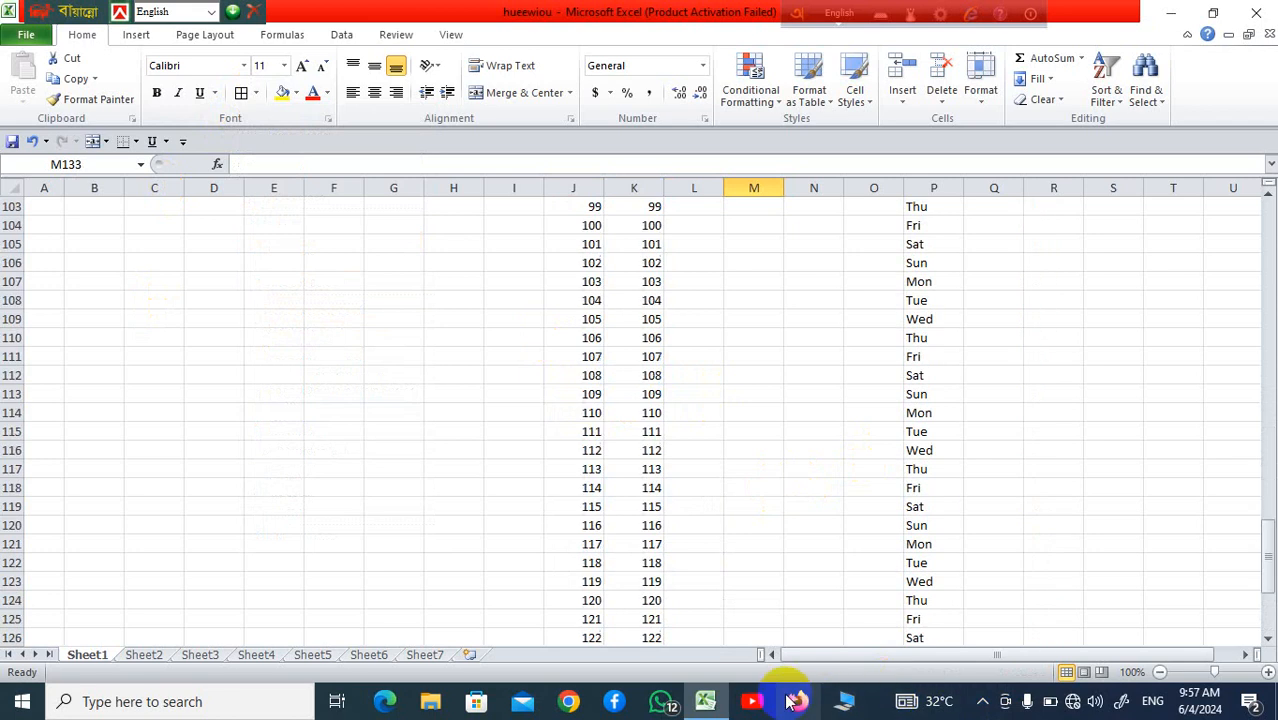
pyautogui.scroll(-13, 790, 703)
pyautogui.scroll(11, 794, 700)
pyautogui.click(760, 560)
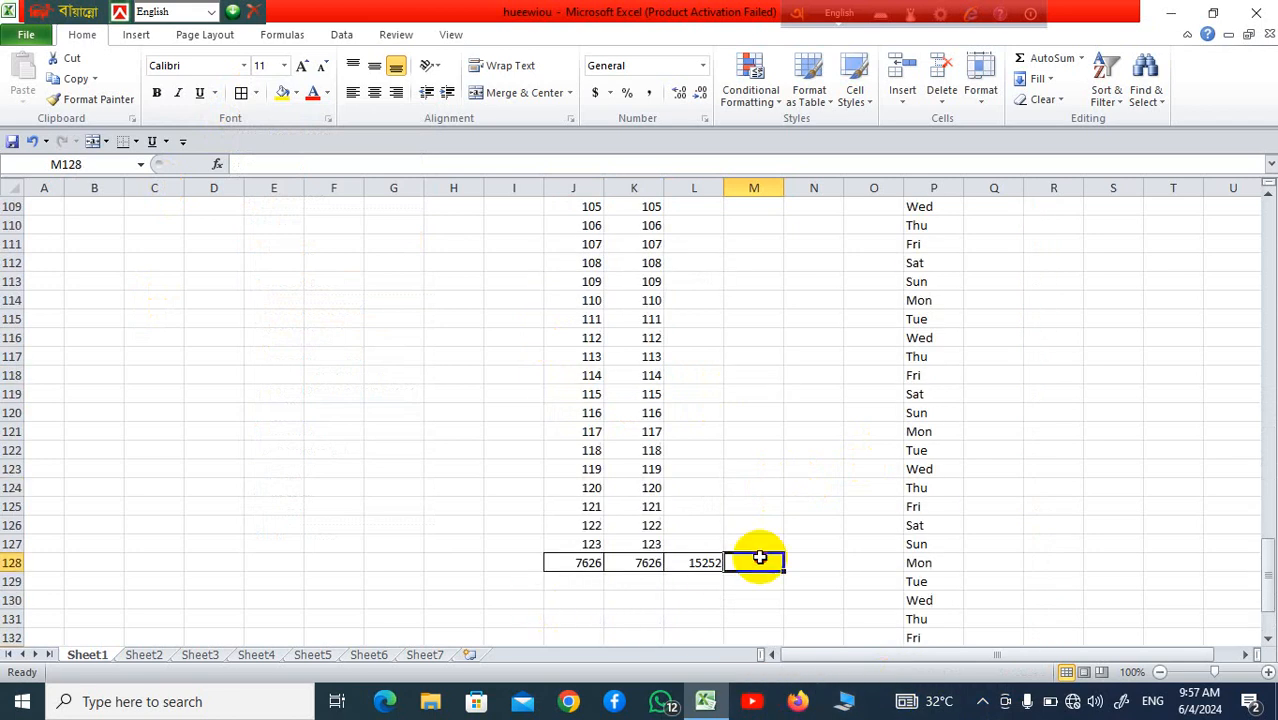
pyautogui.scroll(7, 760, 557)
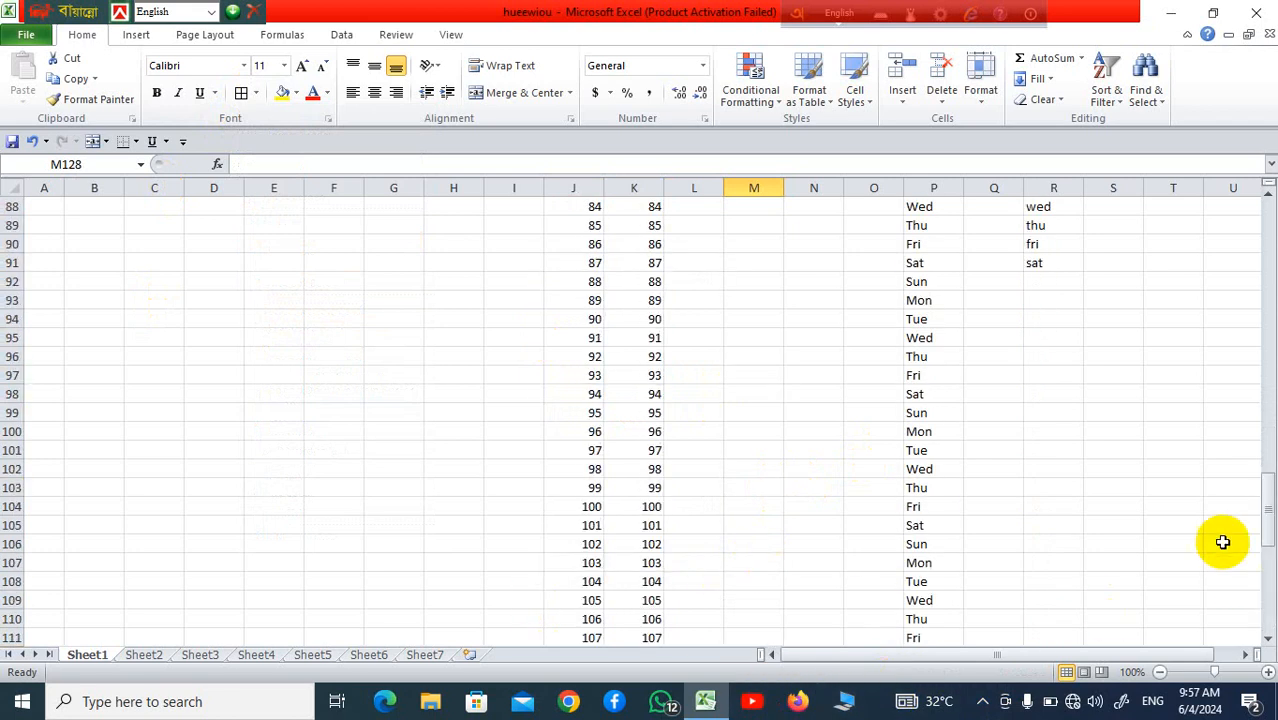
pyautogui.click(1185, 15)
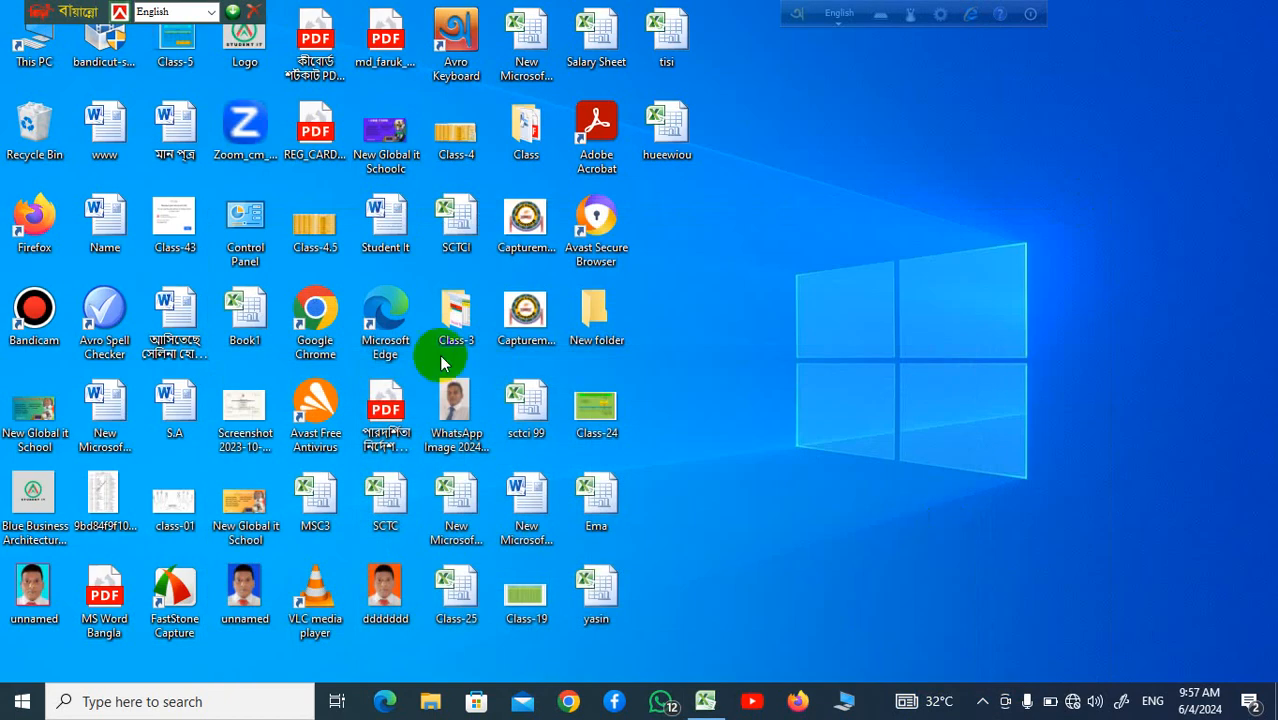